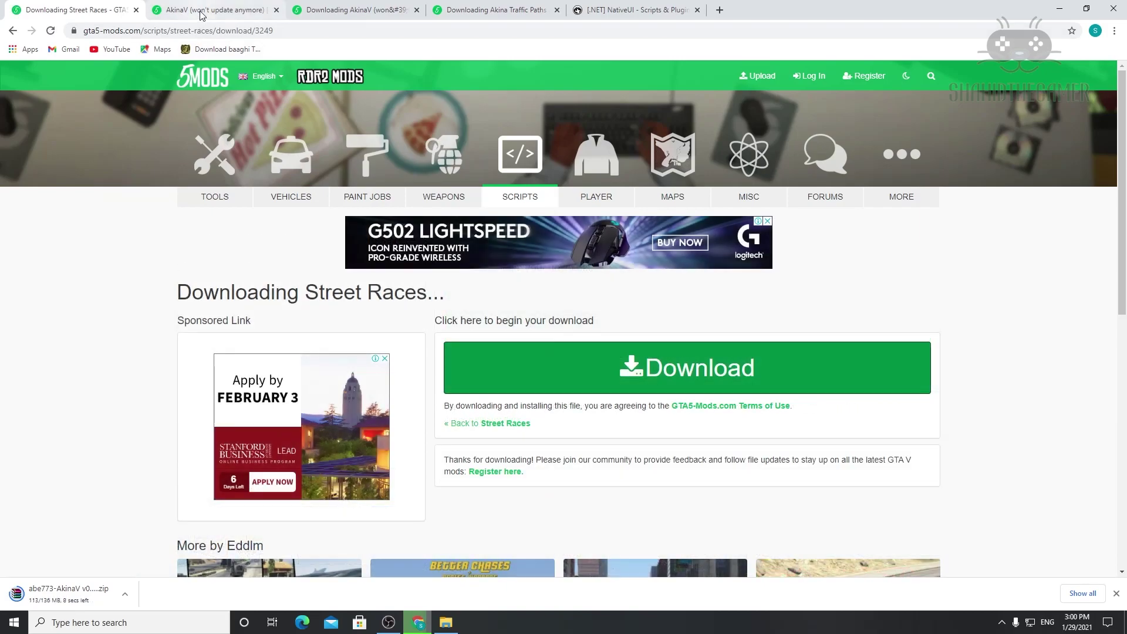
Step: Download version 1.9.1 of the NativeUI library from its GTAForums topic page
left_click(339, 13)
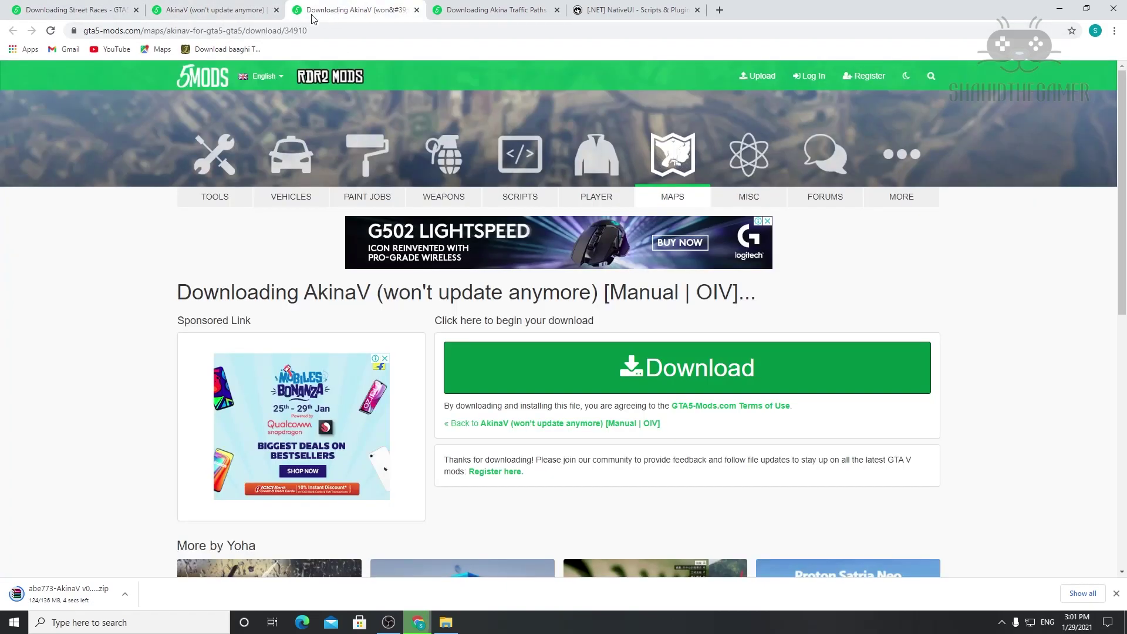
left_click(63, 12)
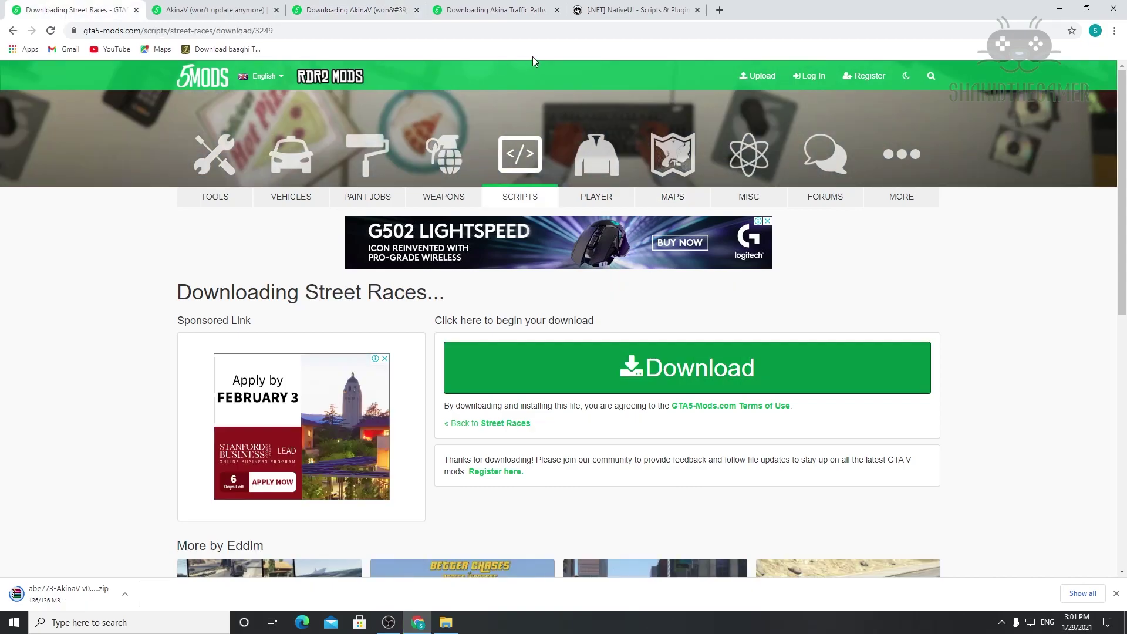
left_click(617, 15)
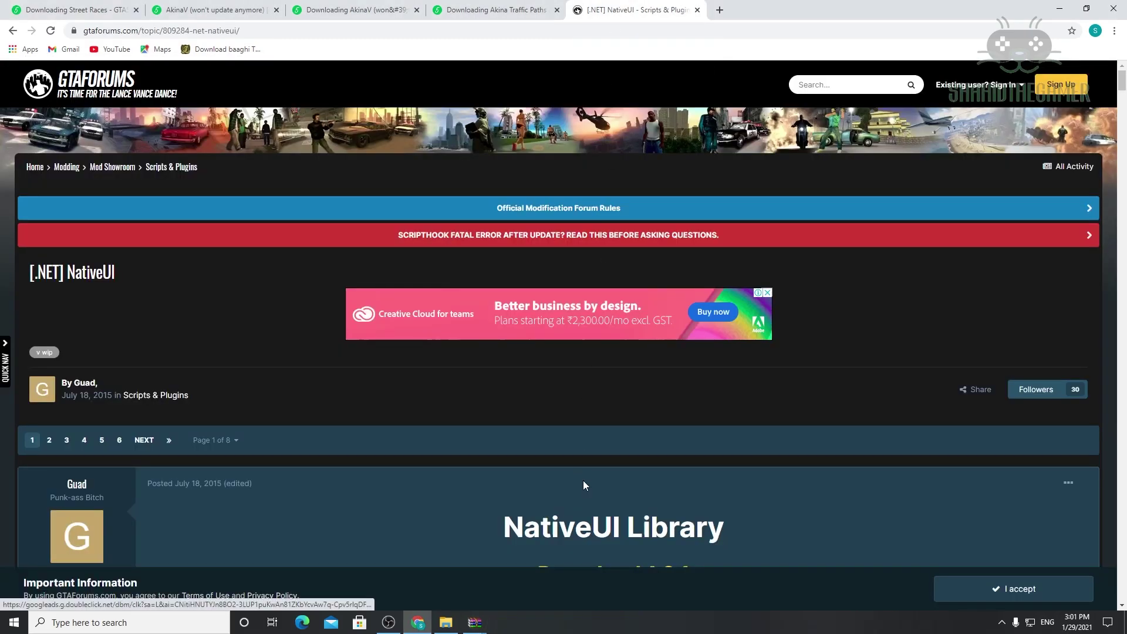
scroll(582, 480, "down", 1)
left_click(648, 499)
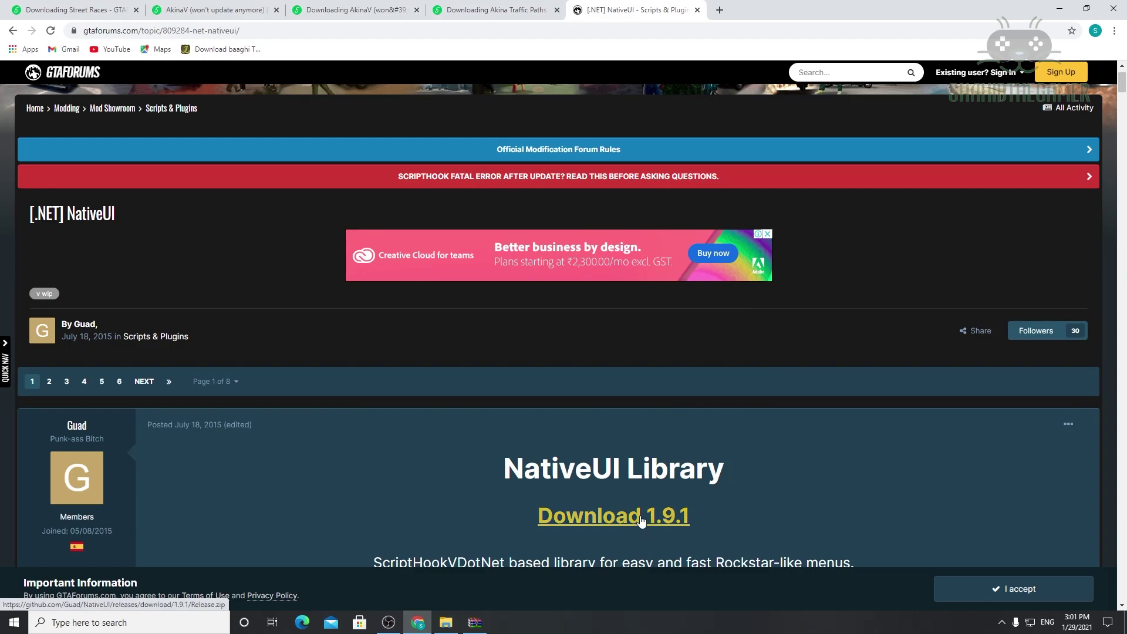
scroll(641, 521, "down", 1)
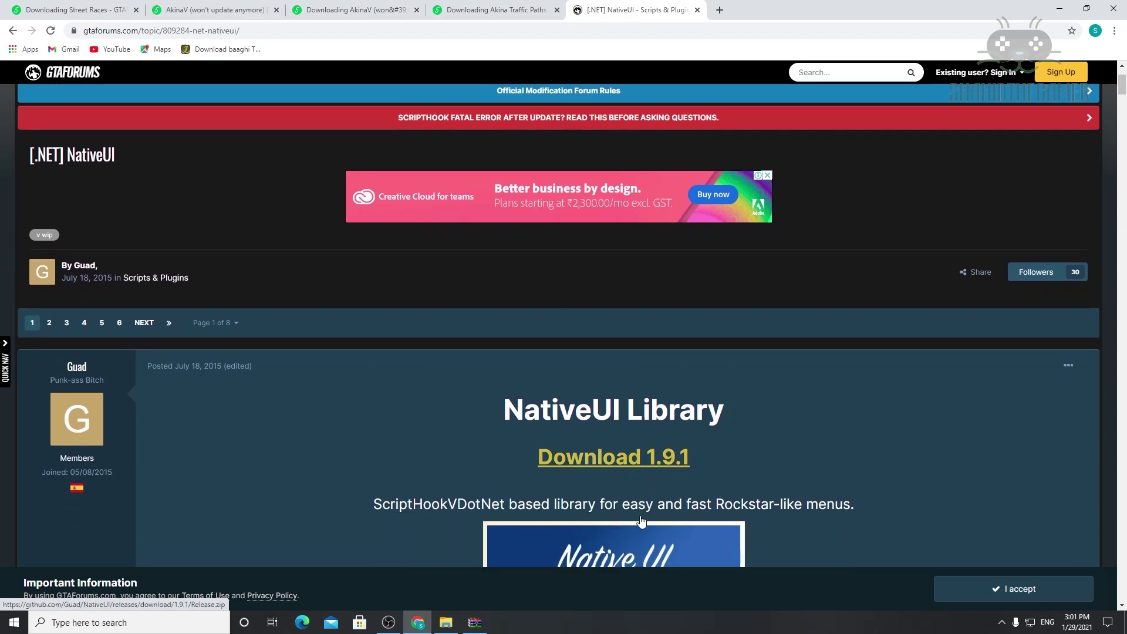
left_click(610, 464)
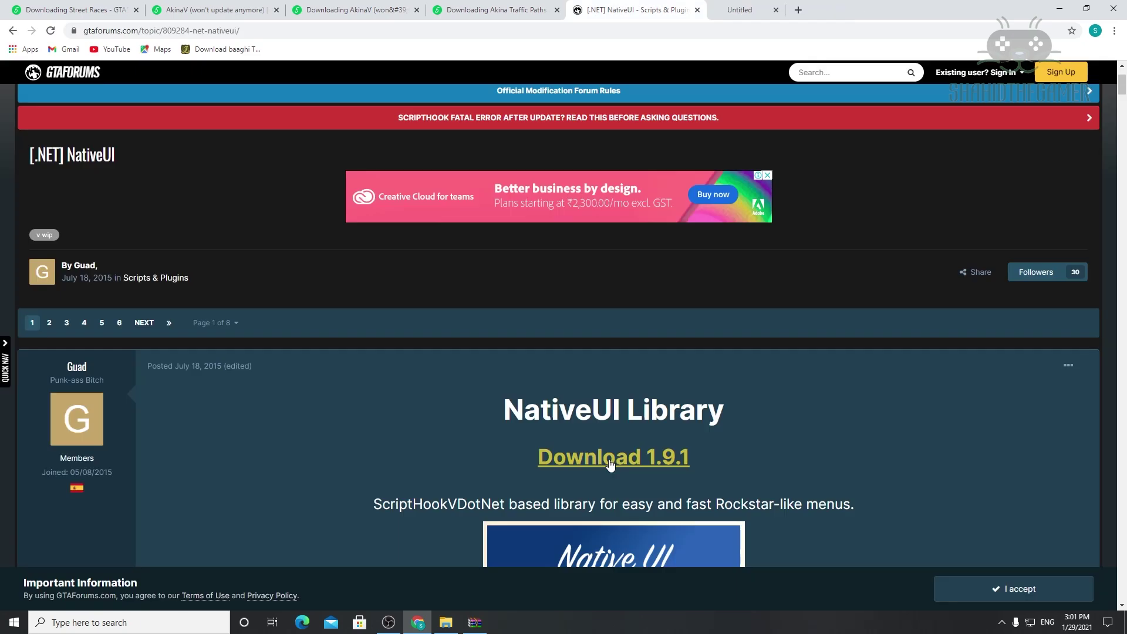
left_click(645, 146)
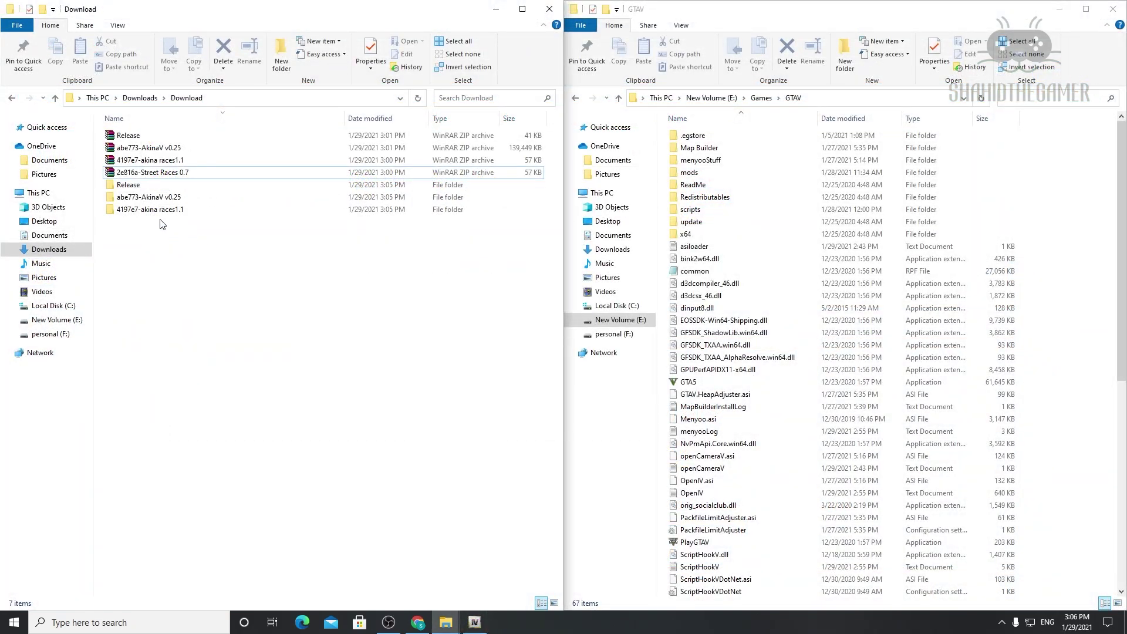
Step: Extract the 2e816a-Street Races 0.7 archive into its own folder within the Download folder, using WinRAR
right_click(156, 177)
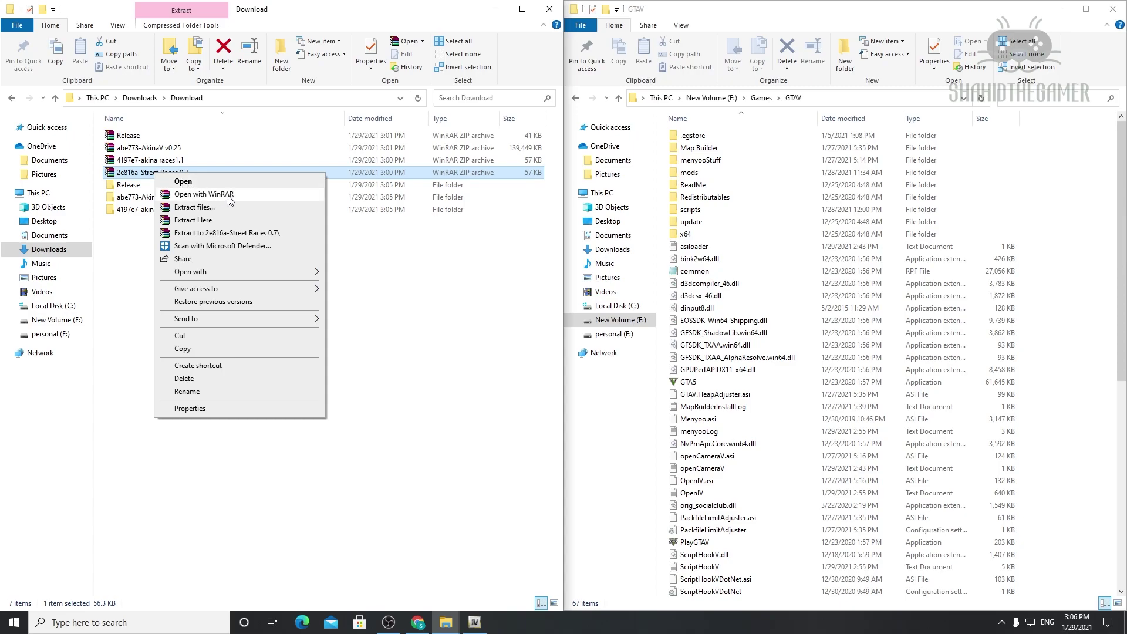
left_click(197, 211)
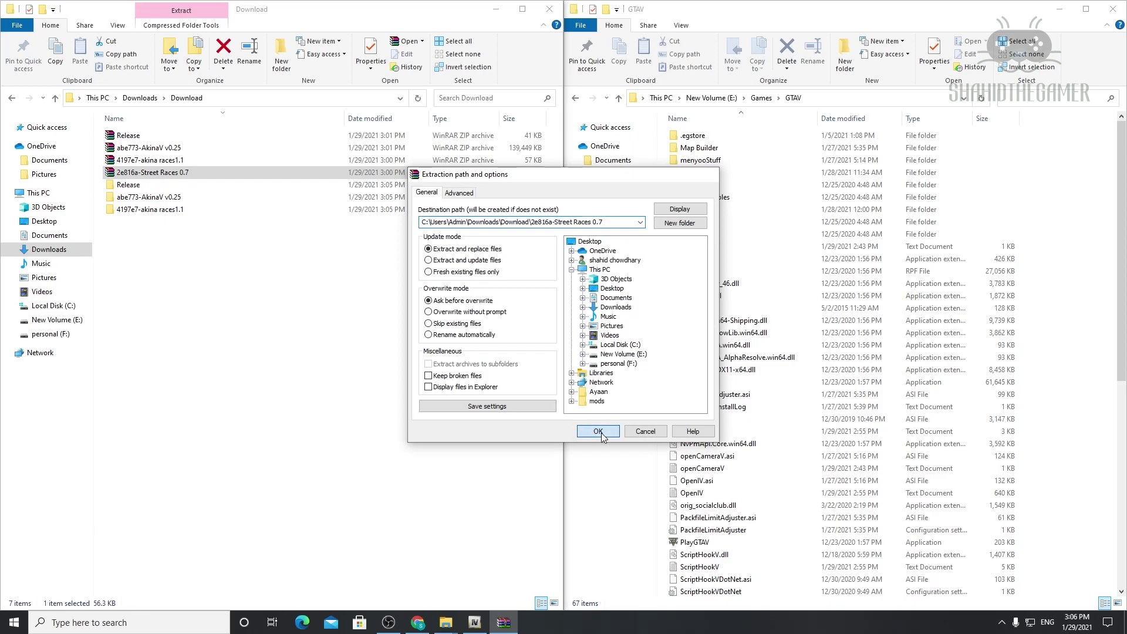
left_click(598, 432)
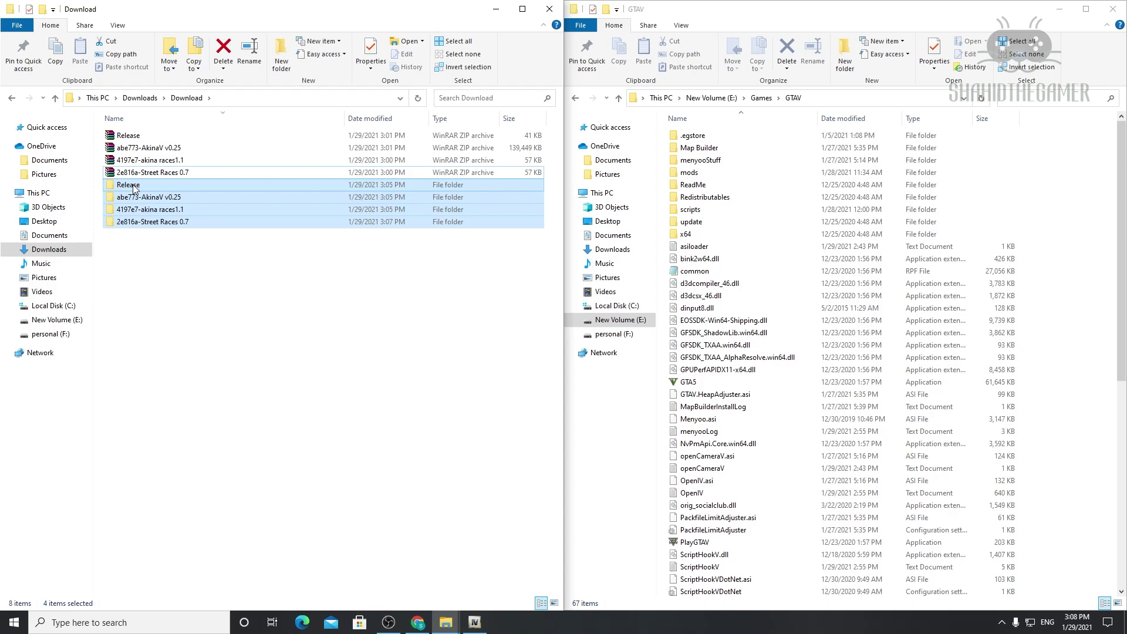
left_click(196, 271)
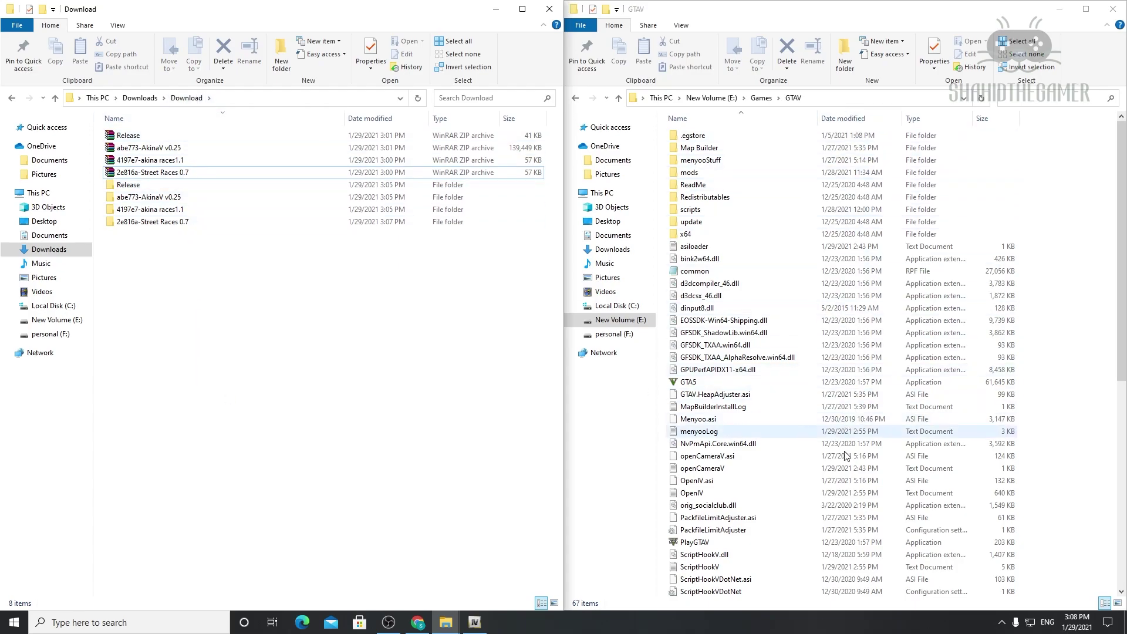
Step: Copy both NativeUI files from the extracted Release folder into GTAV's scripts folder, replacing the existing files
double_click(135, 186)
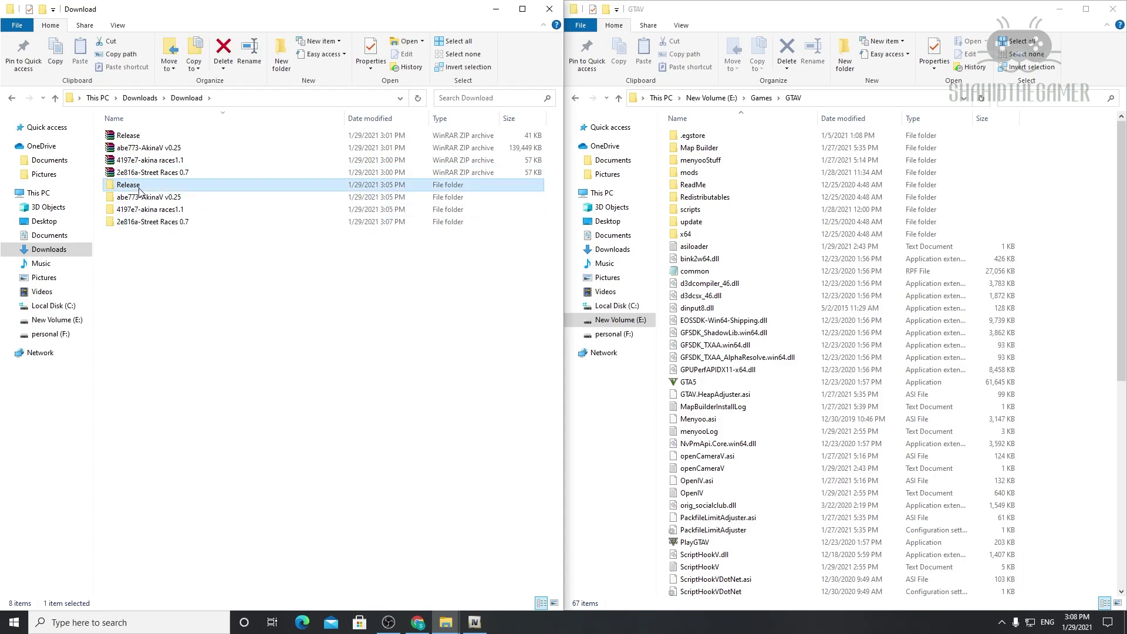
left_click_drag(192, 173, 134, 135)
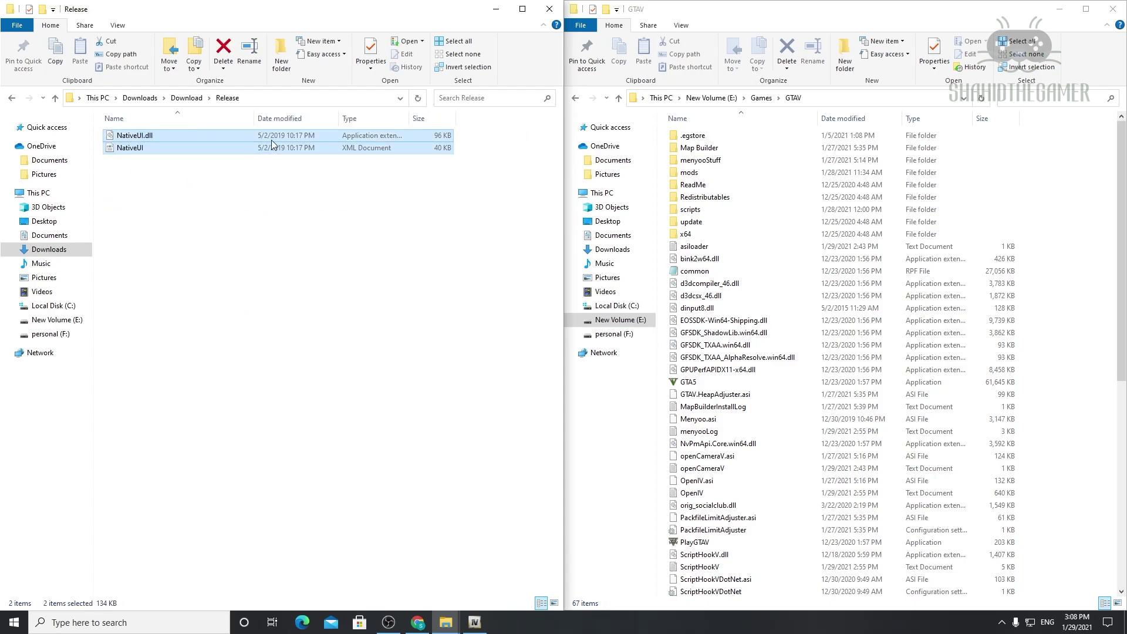
left_click_drag(171, 168, 133, 132)
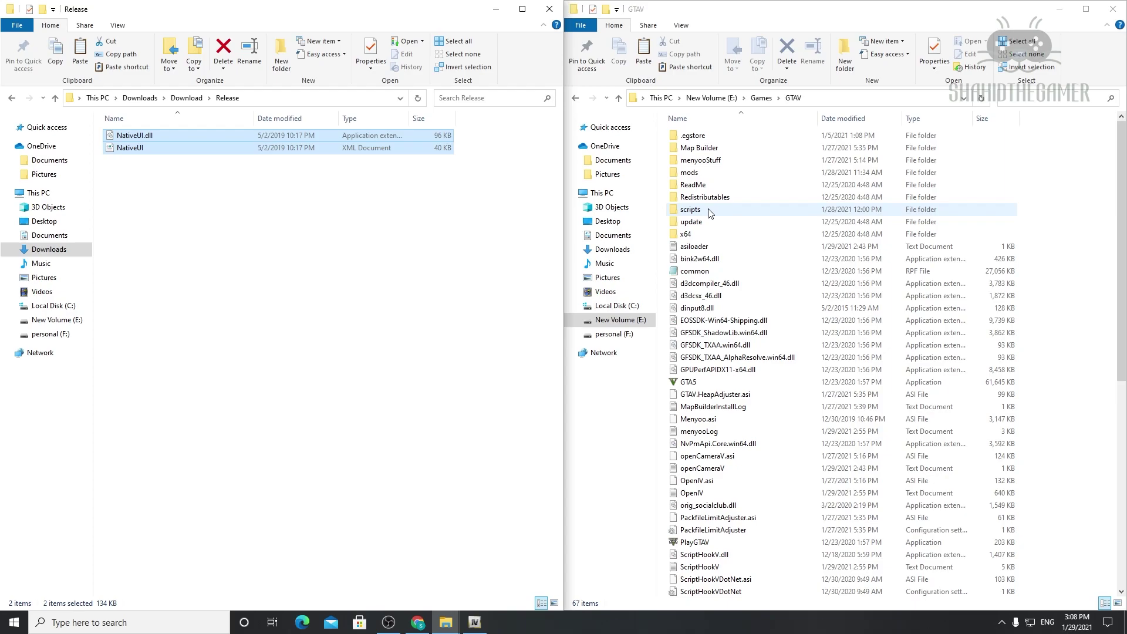
double_click(690, 210)
key("ctrl+v")
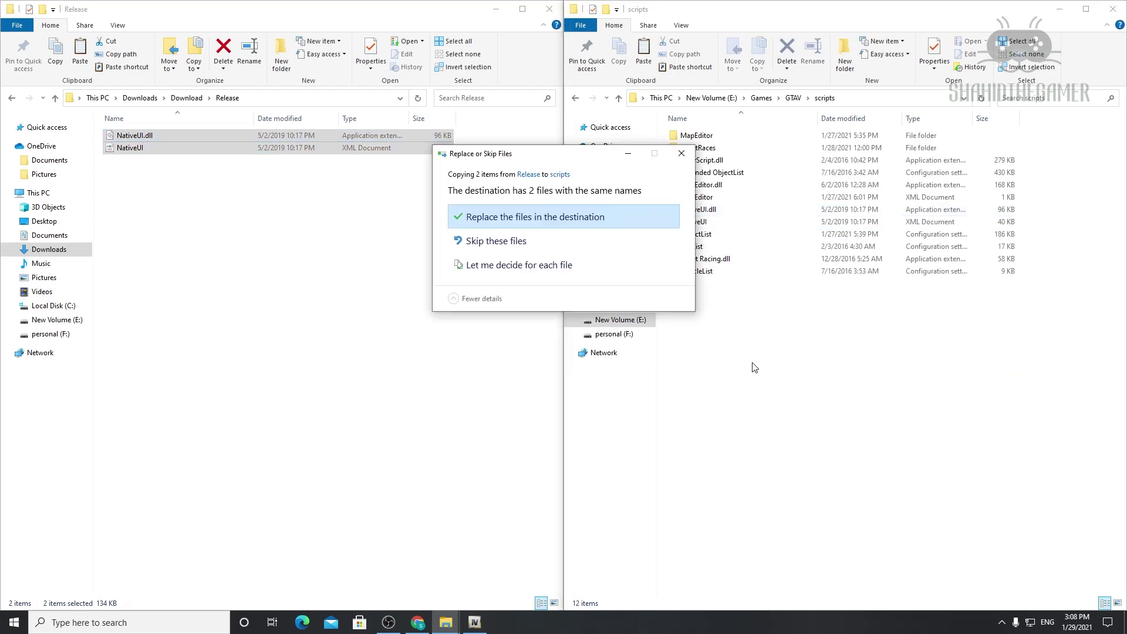
left_click(529, 215)
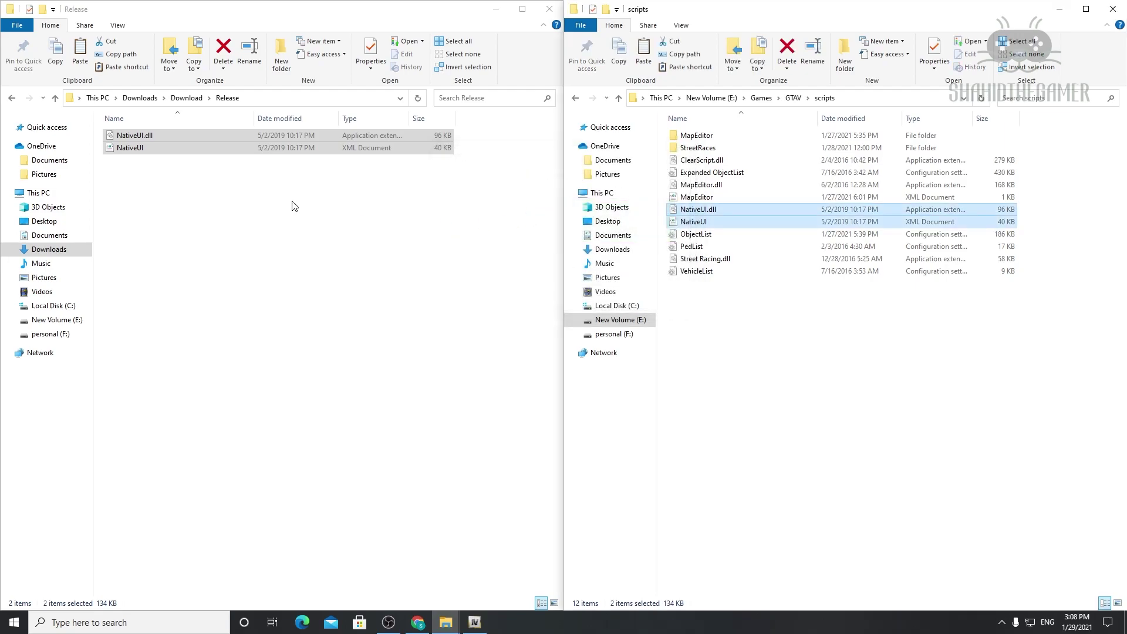
Step: Examine the Racers folder in the Street Races 0.7 download and its counterpart under GTAV's scripts\StreetRaces folder
left_click(55, 98)
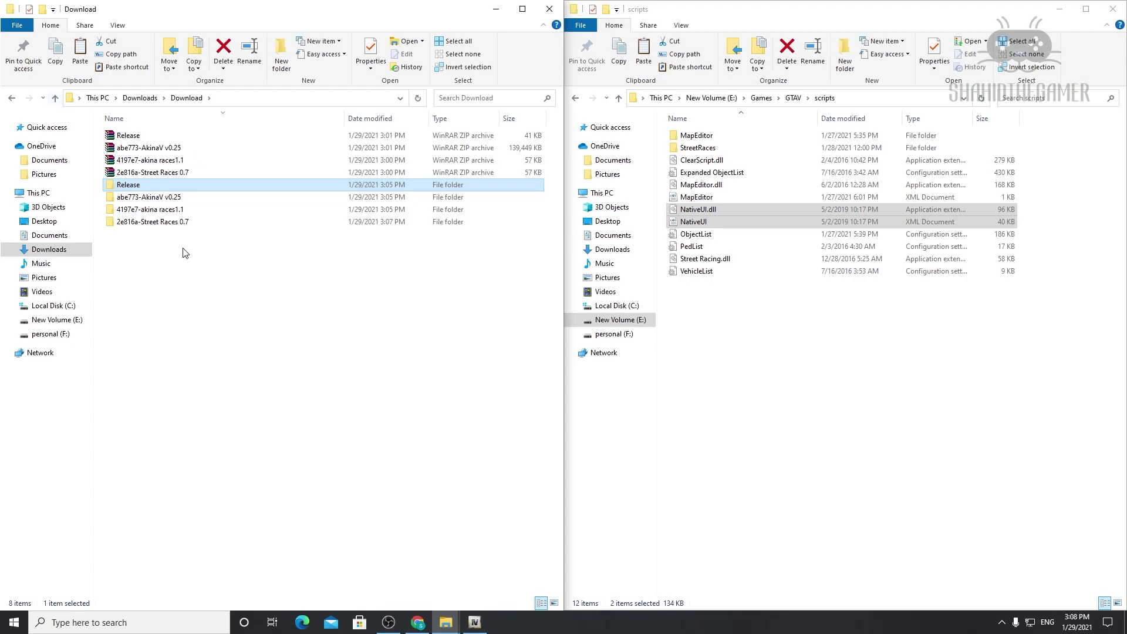
double_click(172, 223)
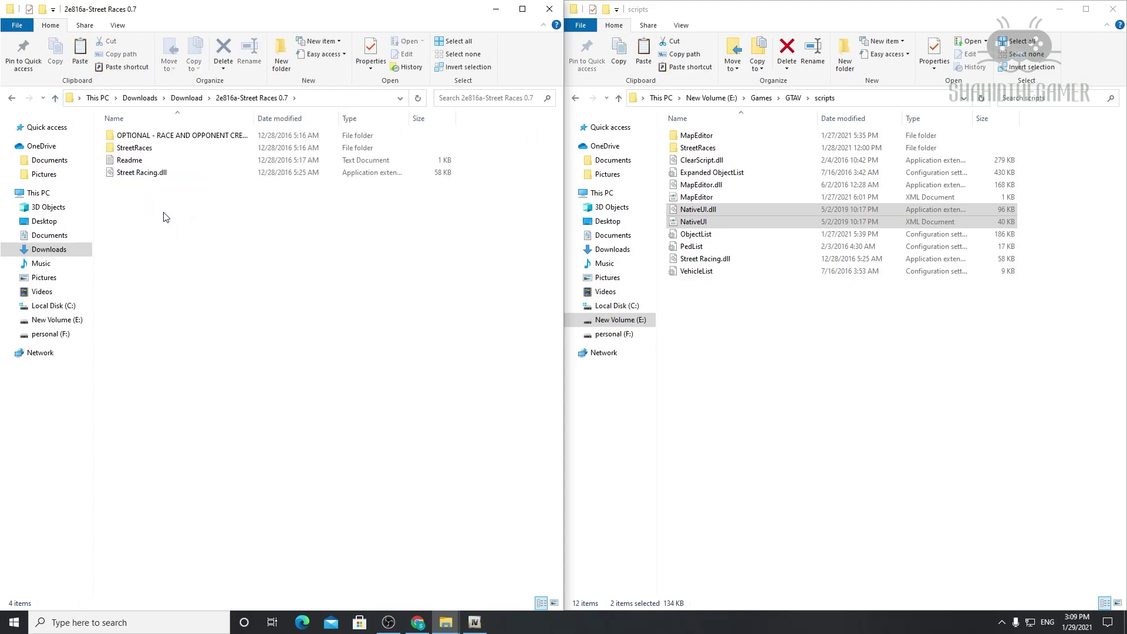
double_click(148, 150)
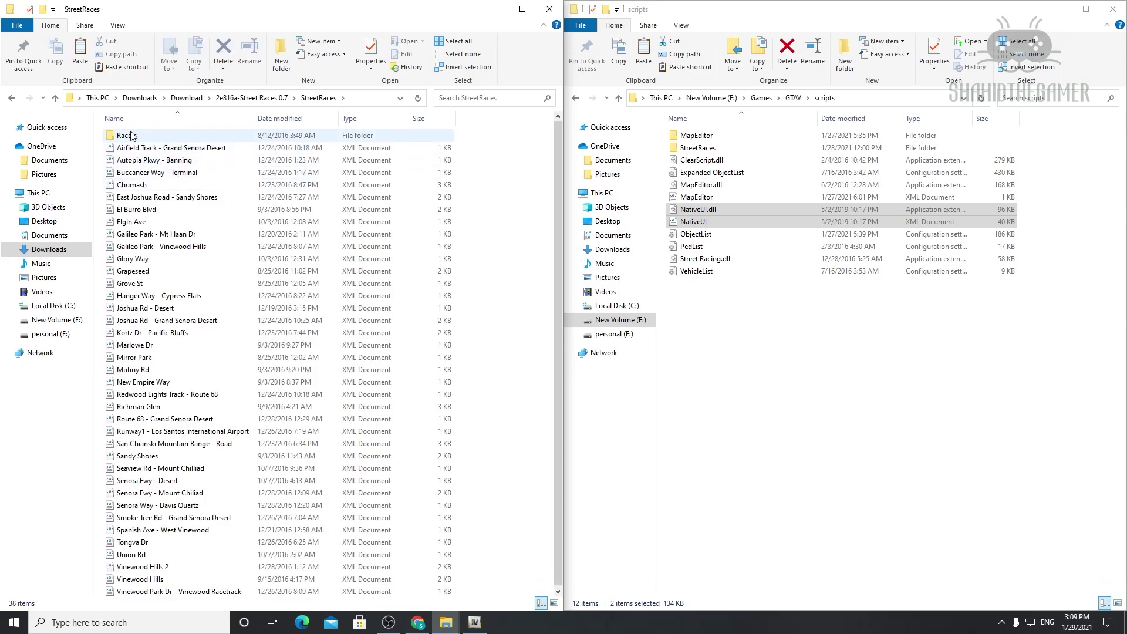
left_click(132, 137)
double_click(131, 136)
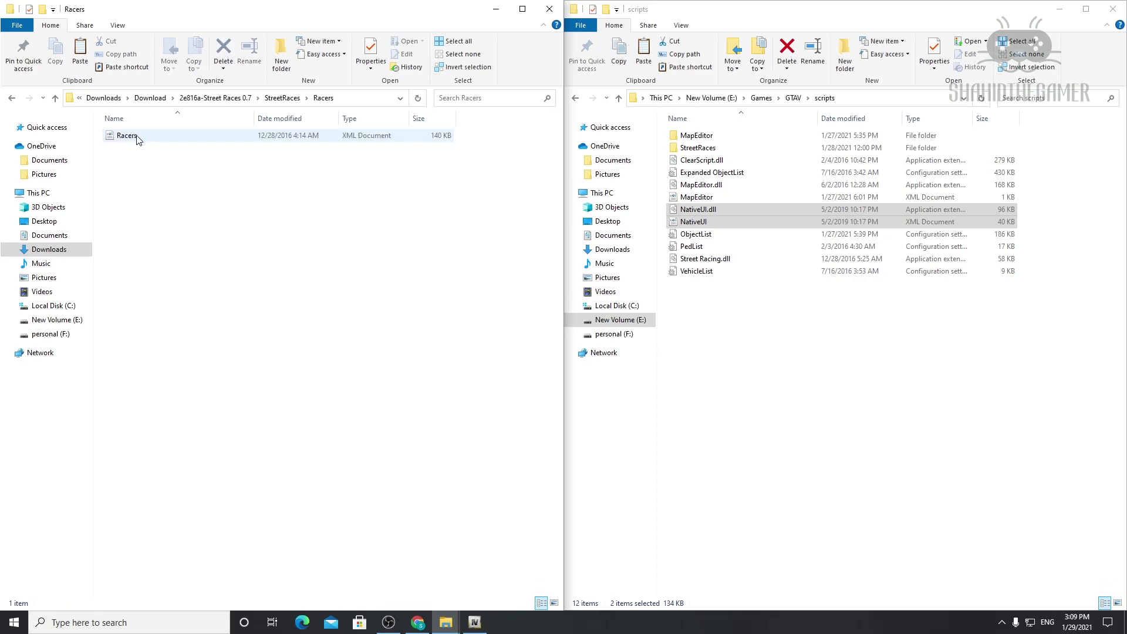
left_click(142, 141)
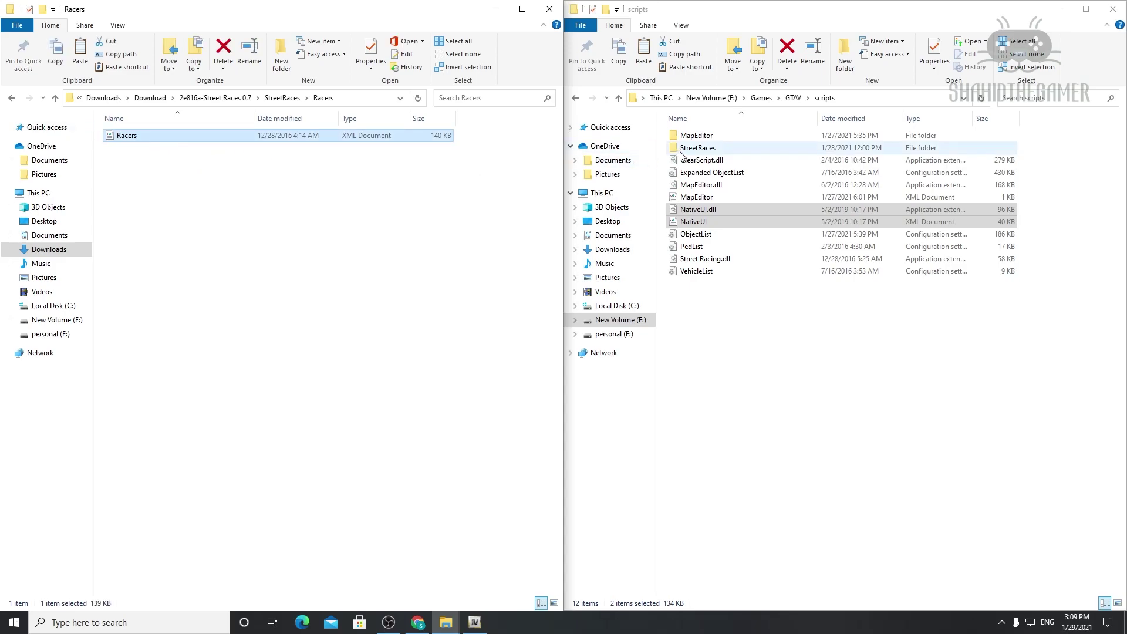
double_click(702, 149)
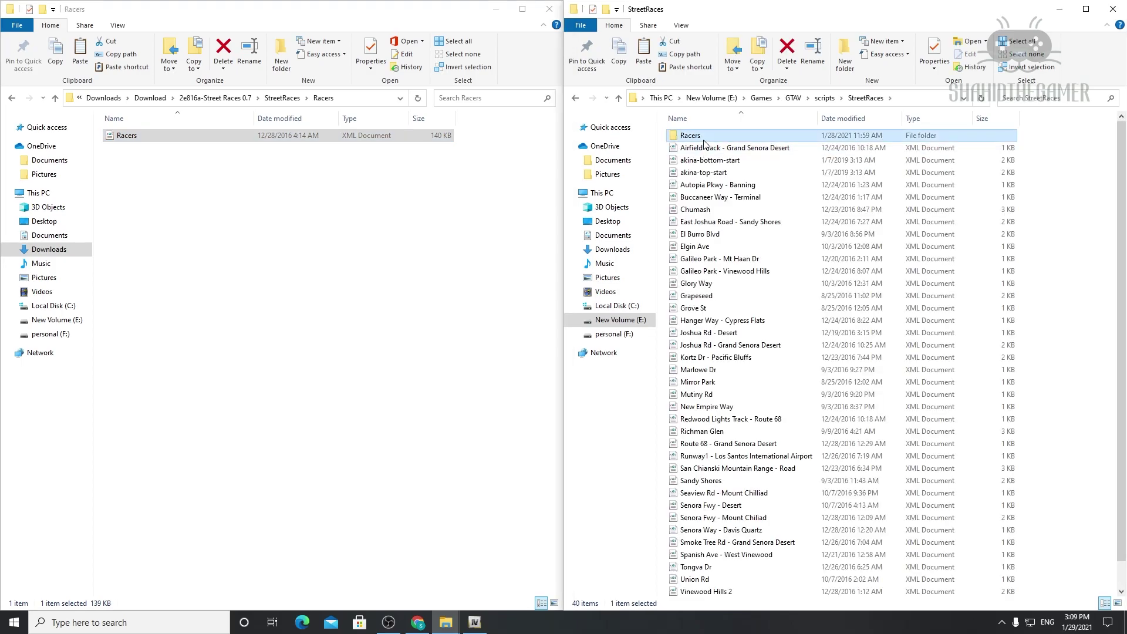
double_click(702, 136)
Step: Copy the StreetRaces folder and Street Racing.dll from Street Races 0.7 into GTAV's scripts folder, replacing the existing files
left_click(55, 97)
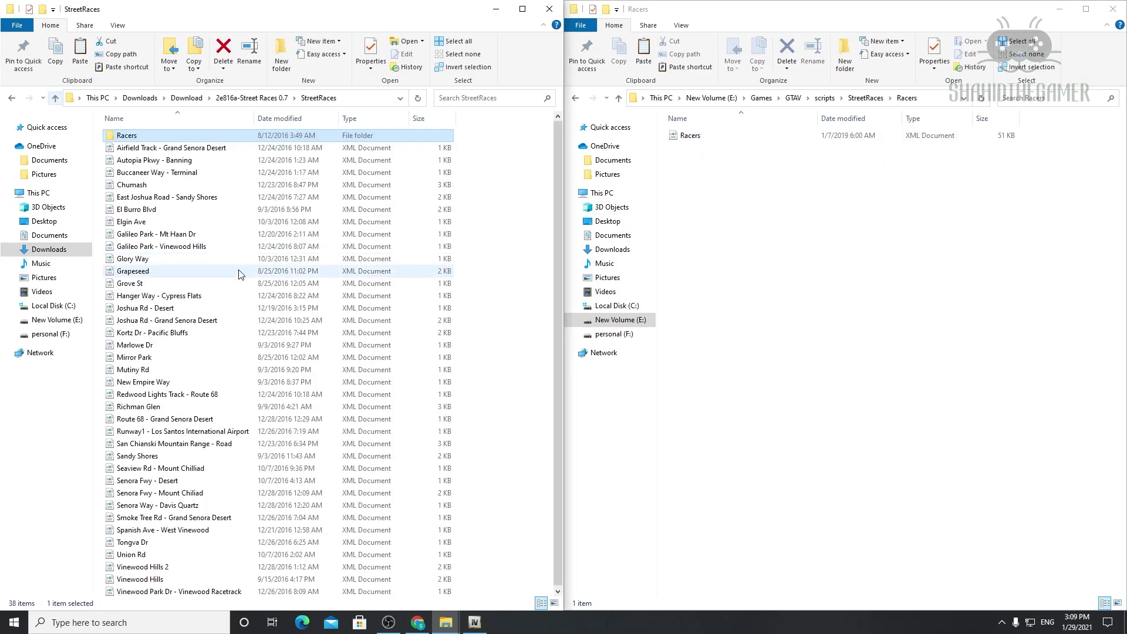
left_click(56, 98)
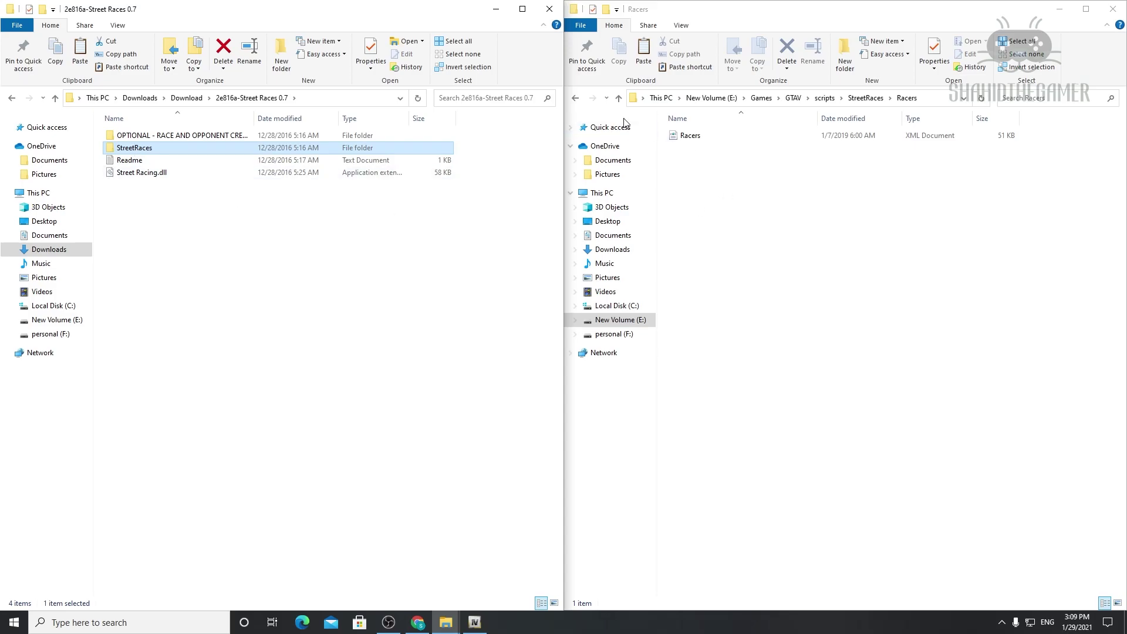
left_click(617, 98)
left_click(618, 98)
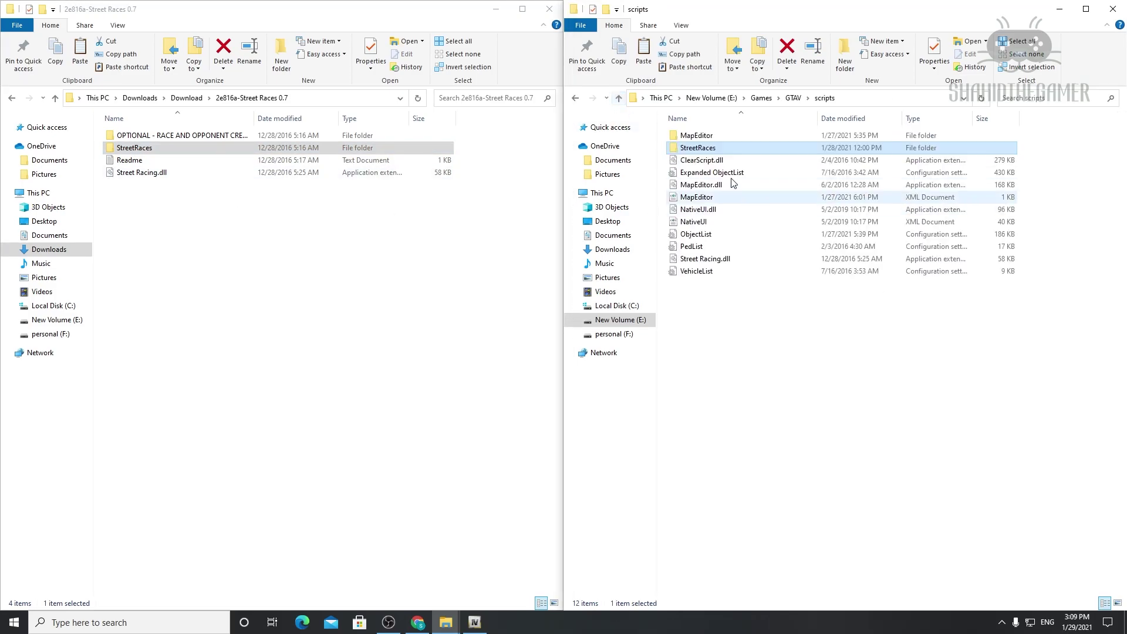
left_click(142, 173, "ctrl")
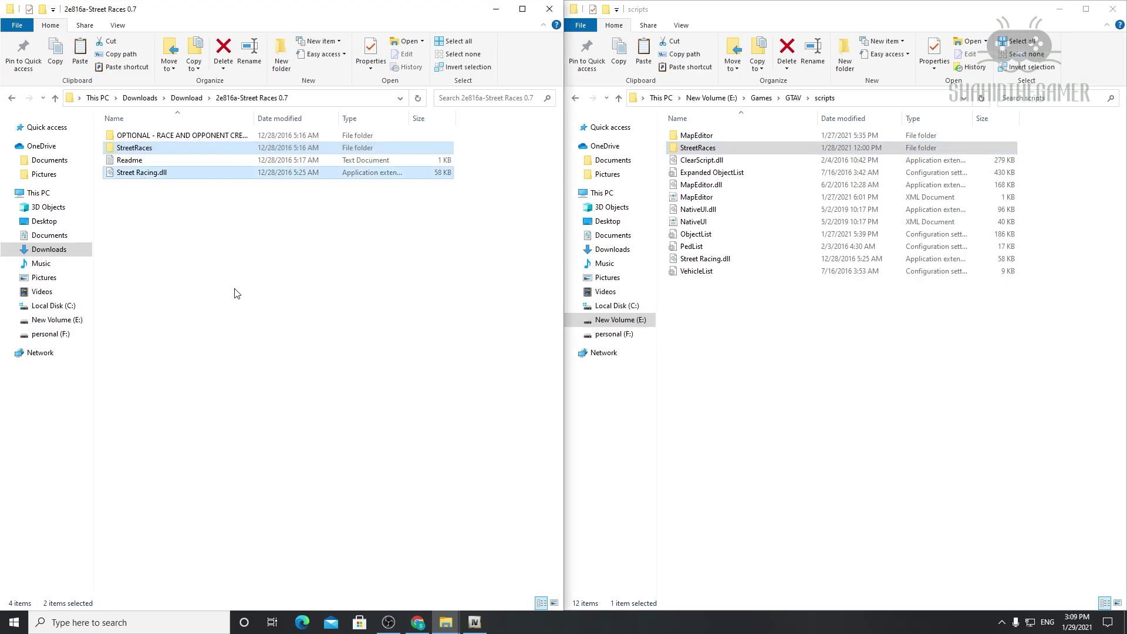
left_click(814, 396)
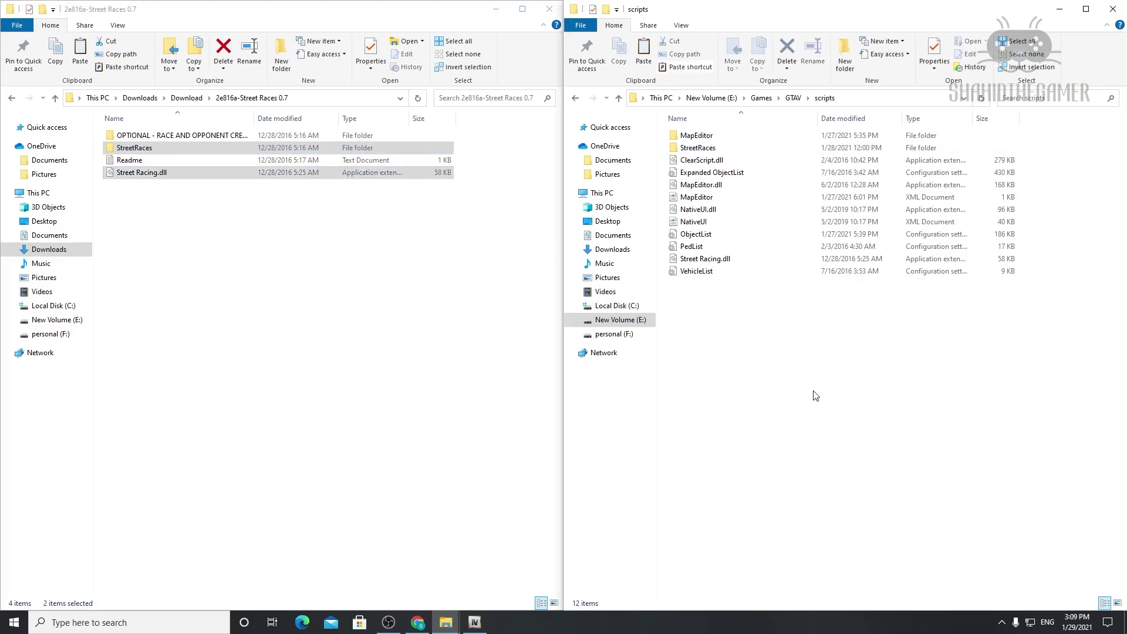
key("ctrl+v")
left_click(493, 217)
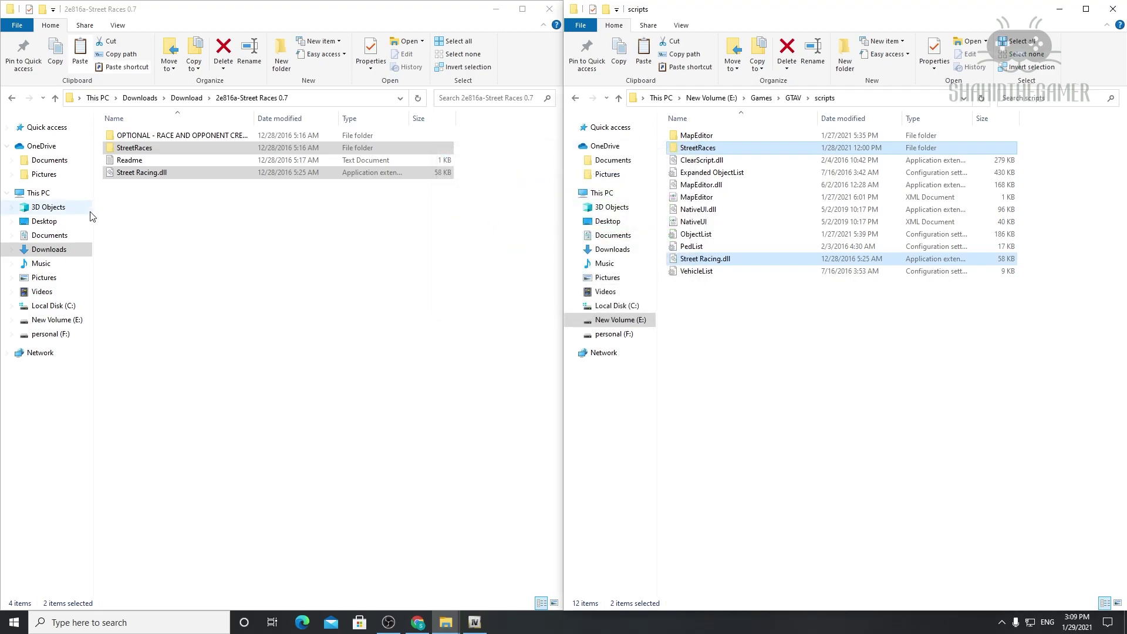
Step: Open the AkinaV for GTA5 v0.25 folder inside abe773-AkinaV v0.25, and switch to OpenIV alongside it
left_click(55, 98)
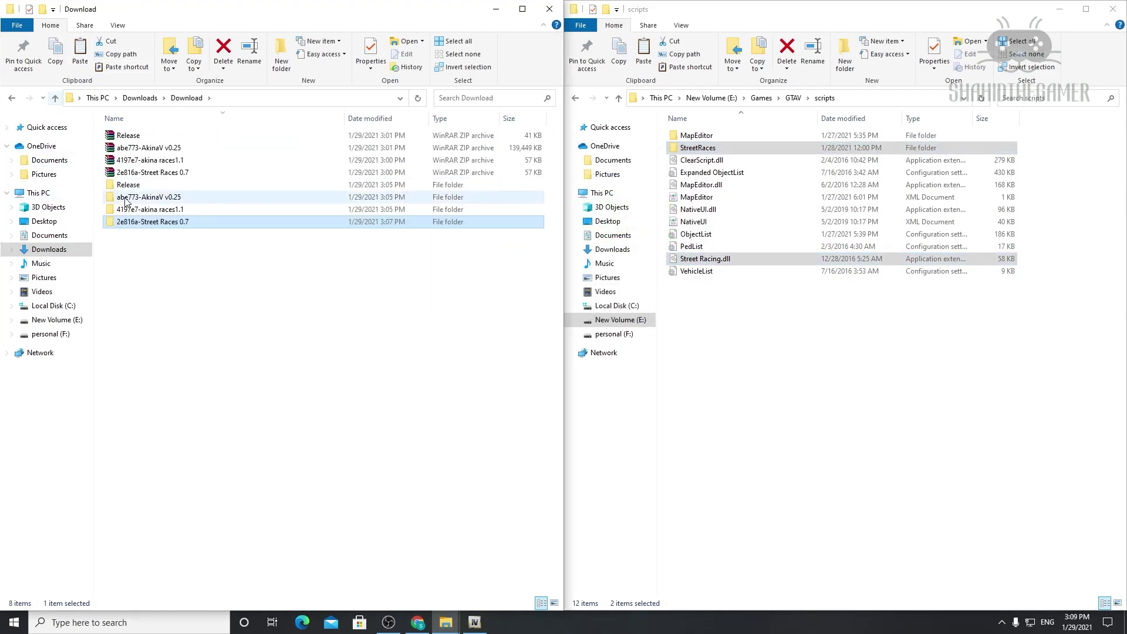
double_click(147, 223)
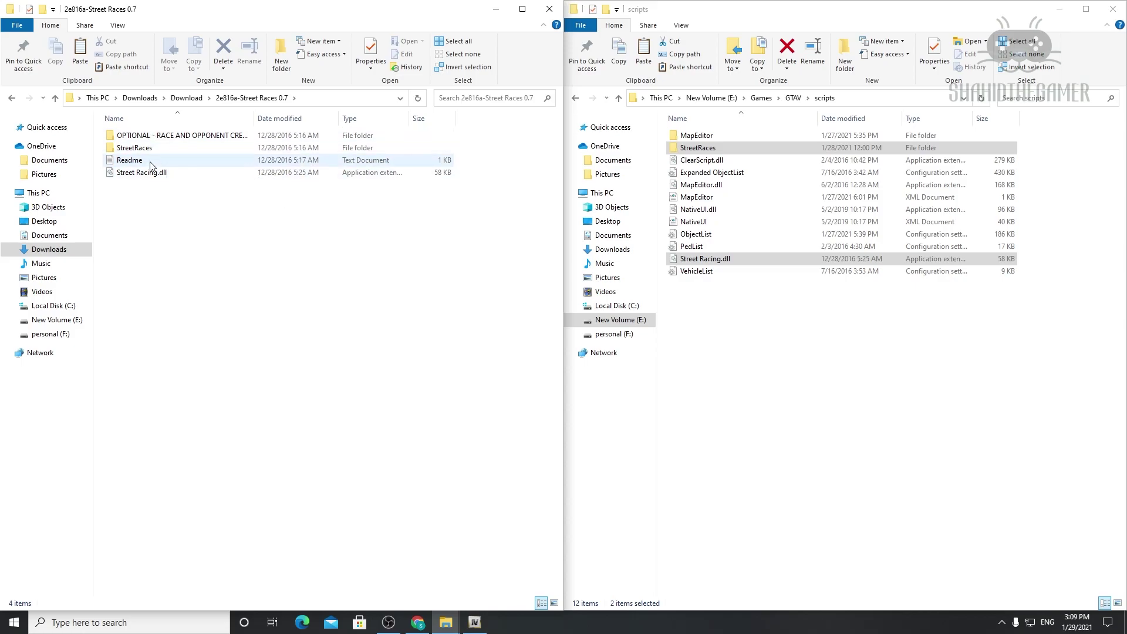
left_click(55, 99)
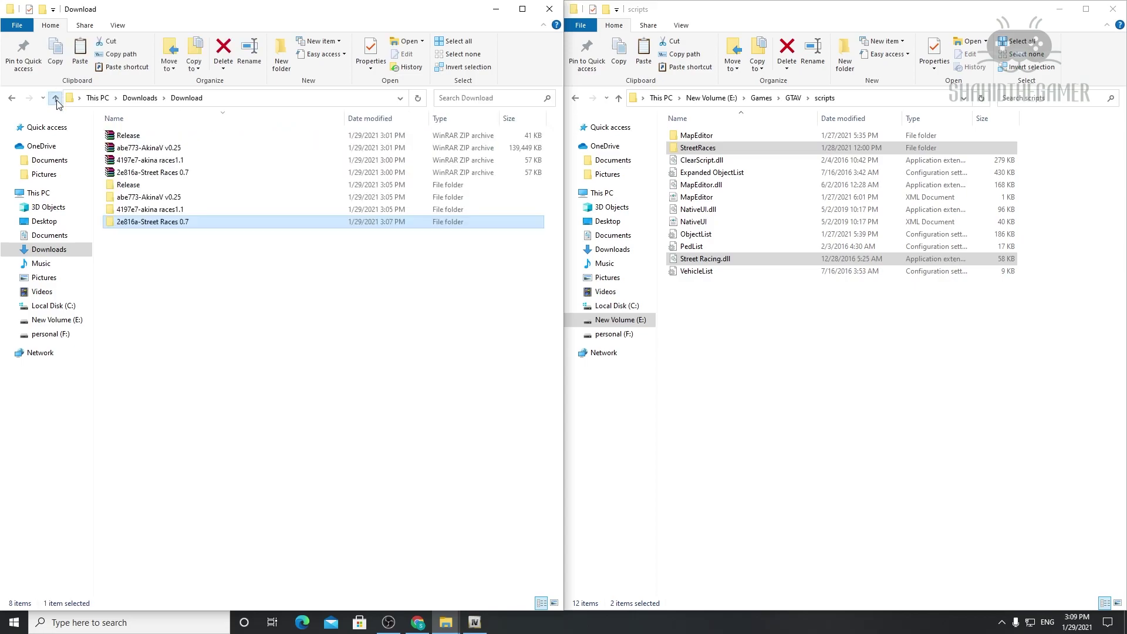
double_click(166, 199)
double_click(170, 138)
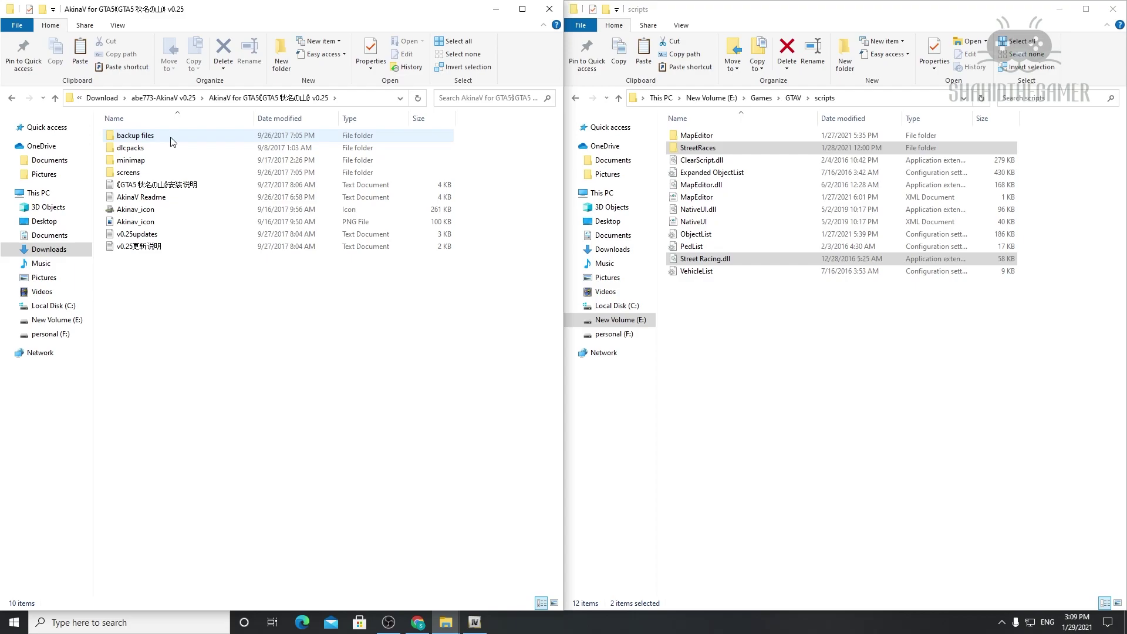
left_click(475, 622)
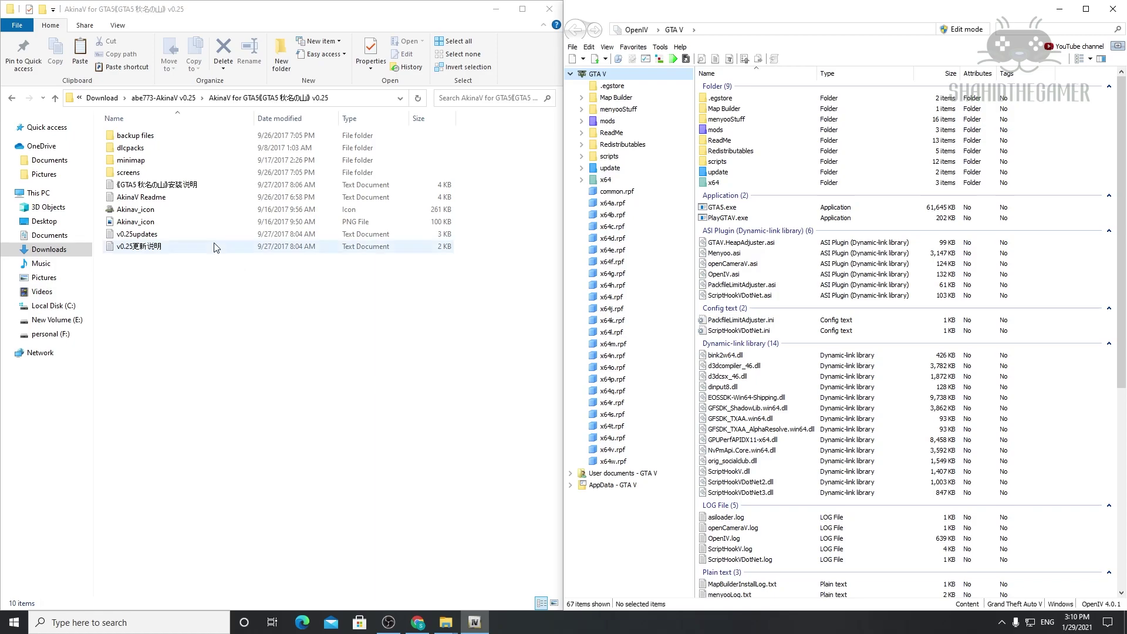
Step: Look through the minimap files in the AkinaV package's backup files folder
double_click(143, 140)
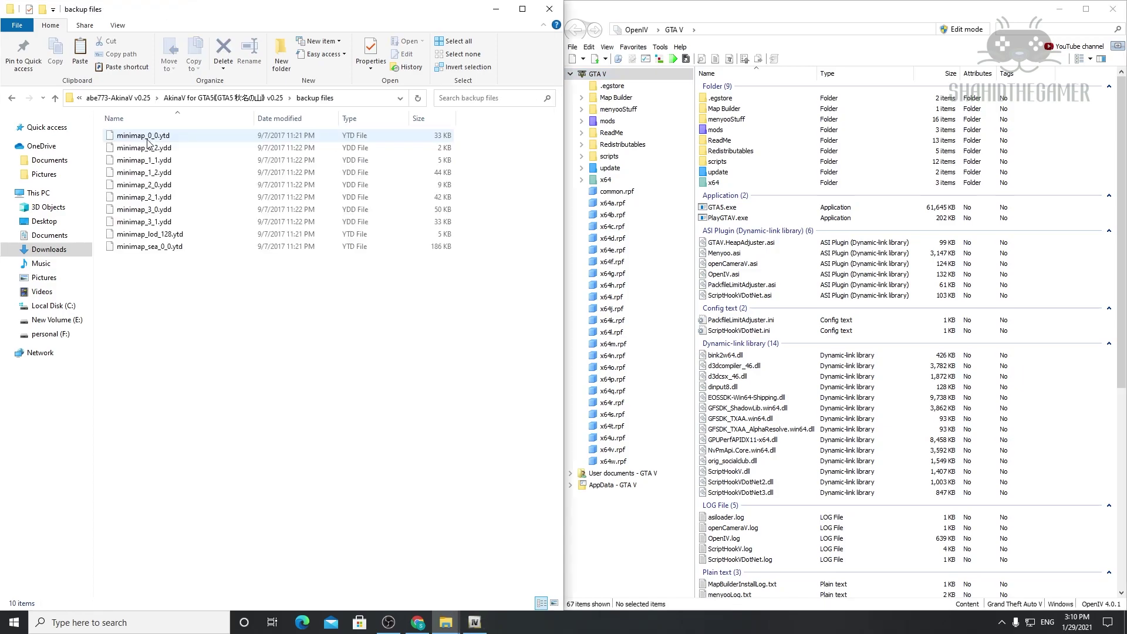
left_click_drag(191, 276, 150, 130)
left_click(98, 115)
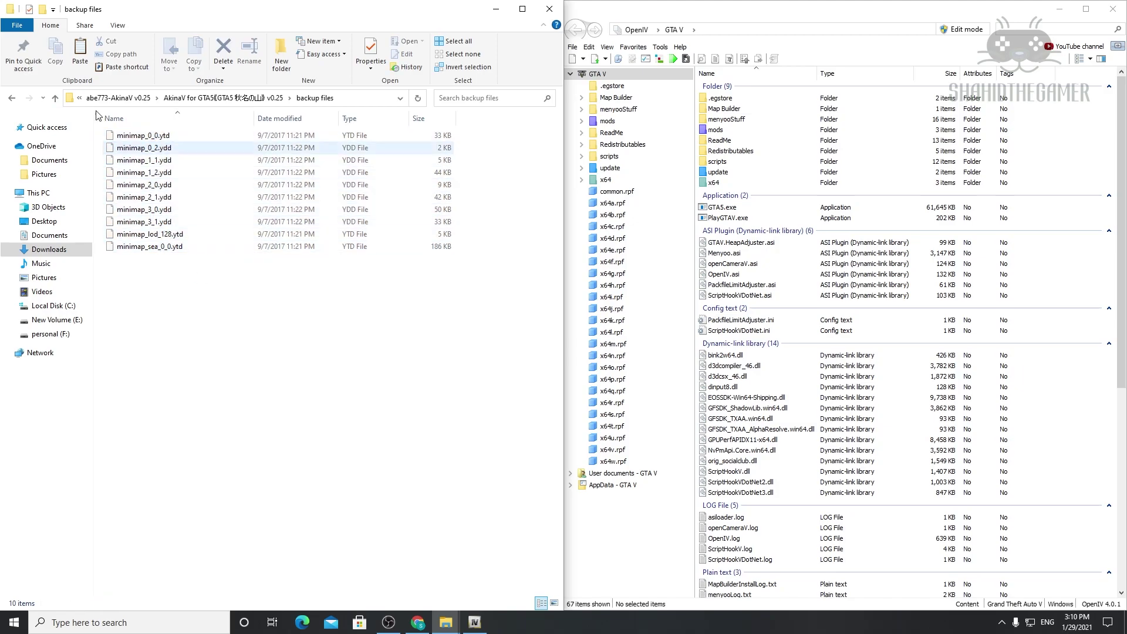
Step: Open the AkinaV package's dlcpacks folder and, in OpenIV, the mods\update\x64\dlcpacks folder
left_click(56, 98)
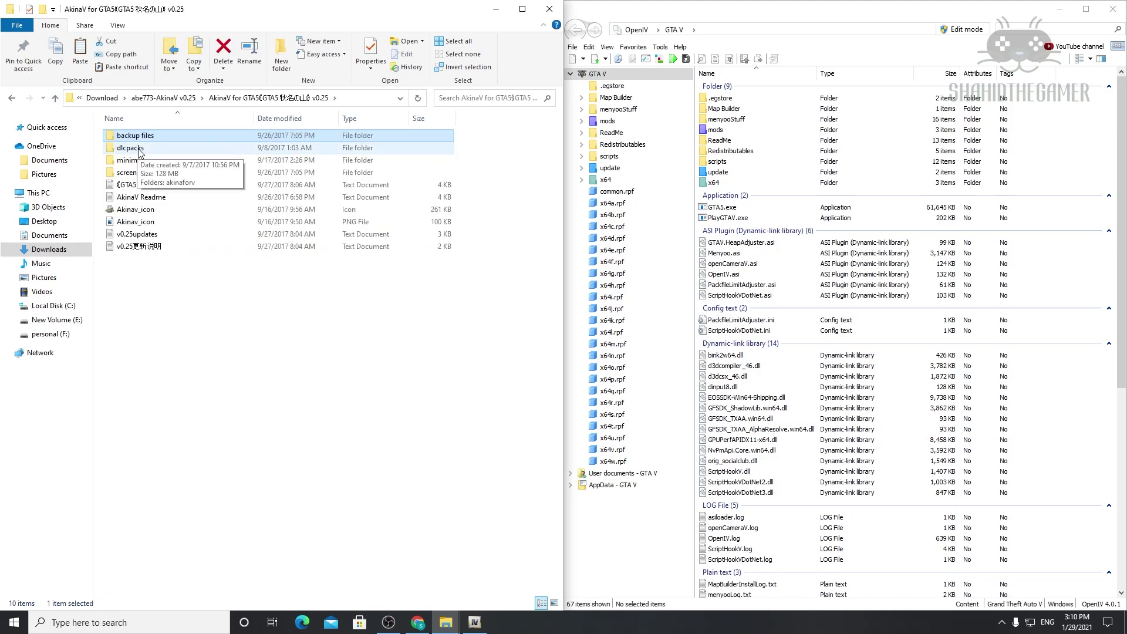
double_click(139, 150)
double_click(141, 138)
left_click(55, 98)
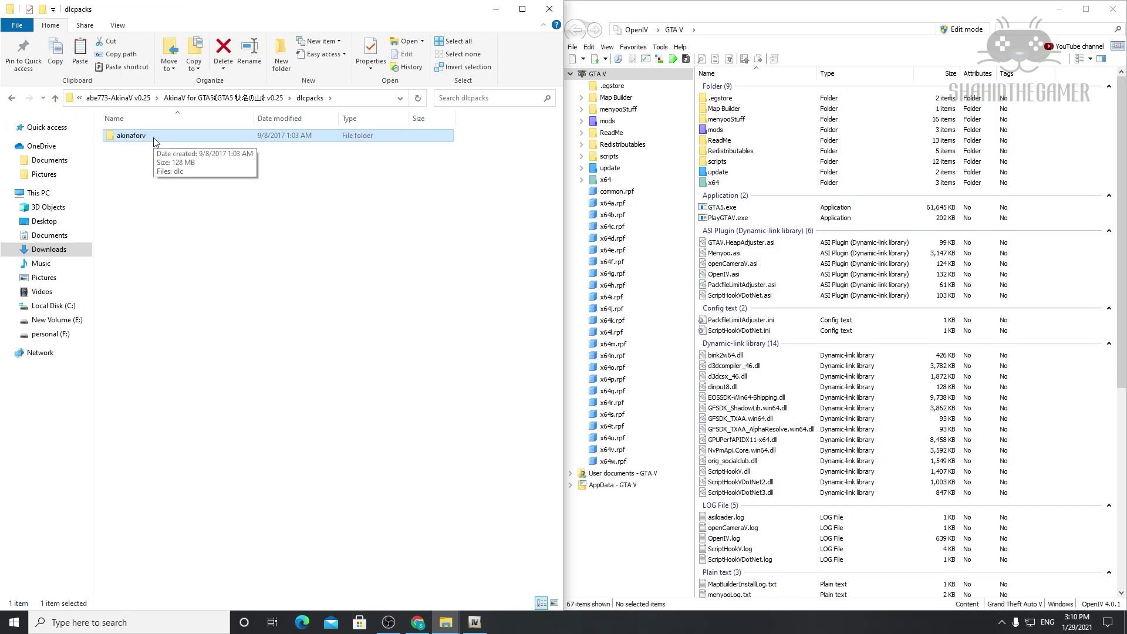
double_click(720, 130)
double_click(720, 99)
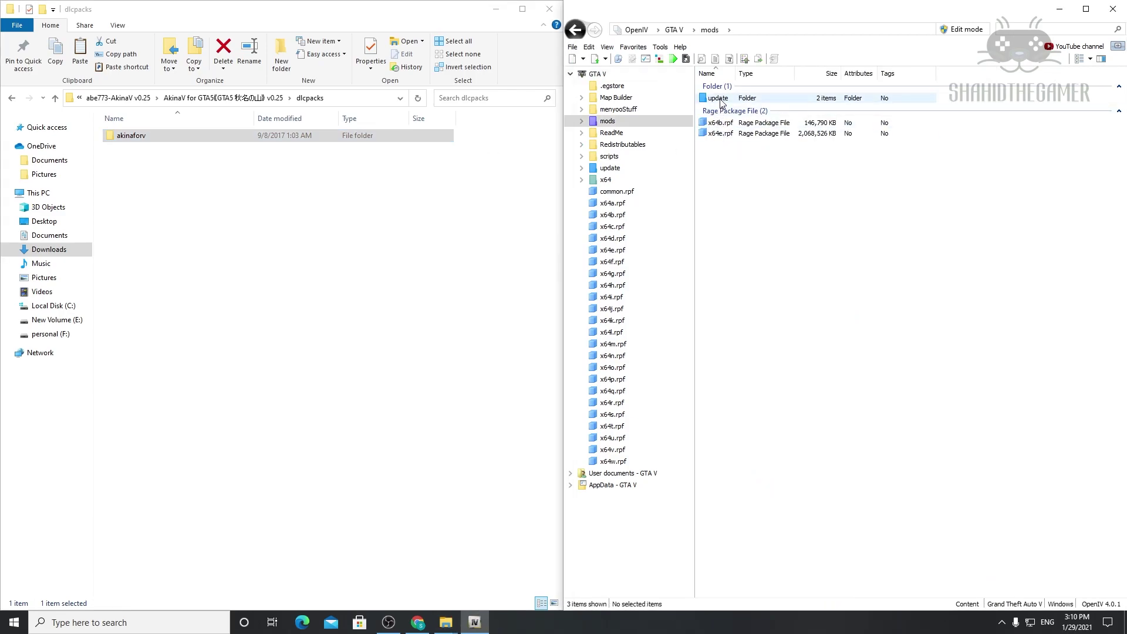
double_click(723, 99)
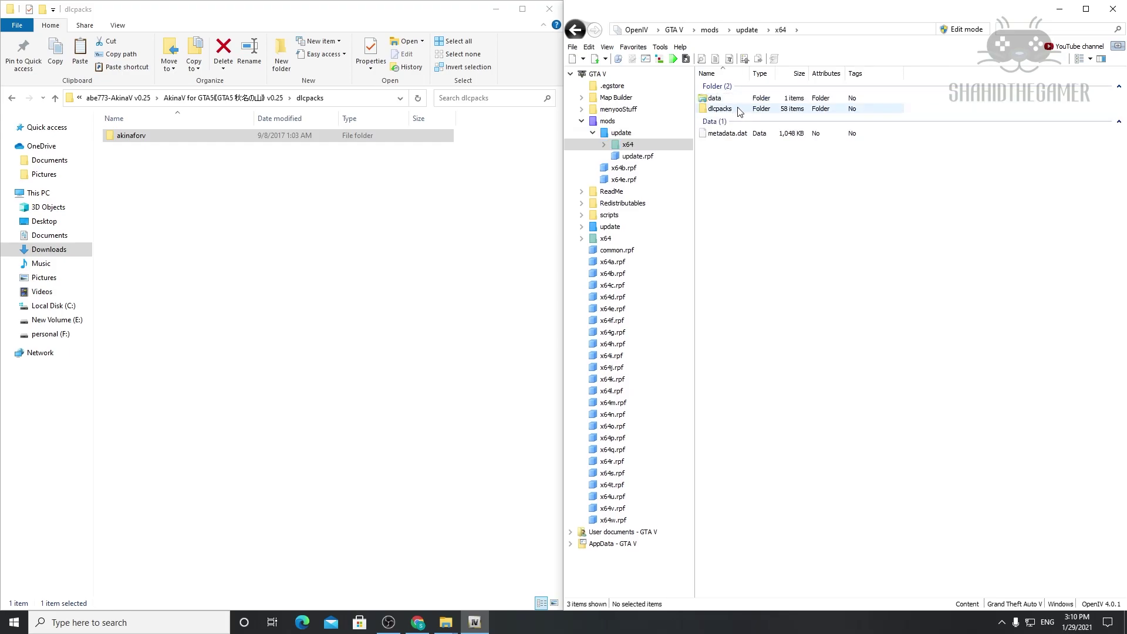
double_click(721, 109)
Step: Enable edit mode in OpenIV and copy the akinaforv folder into mods\update\x64\dlcpacks
left_click(125, 138)
left_click_drag(121, 141, 968, 54)
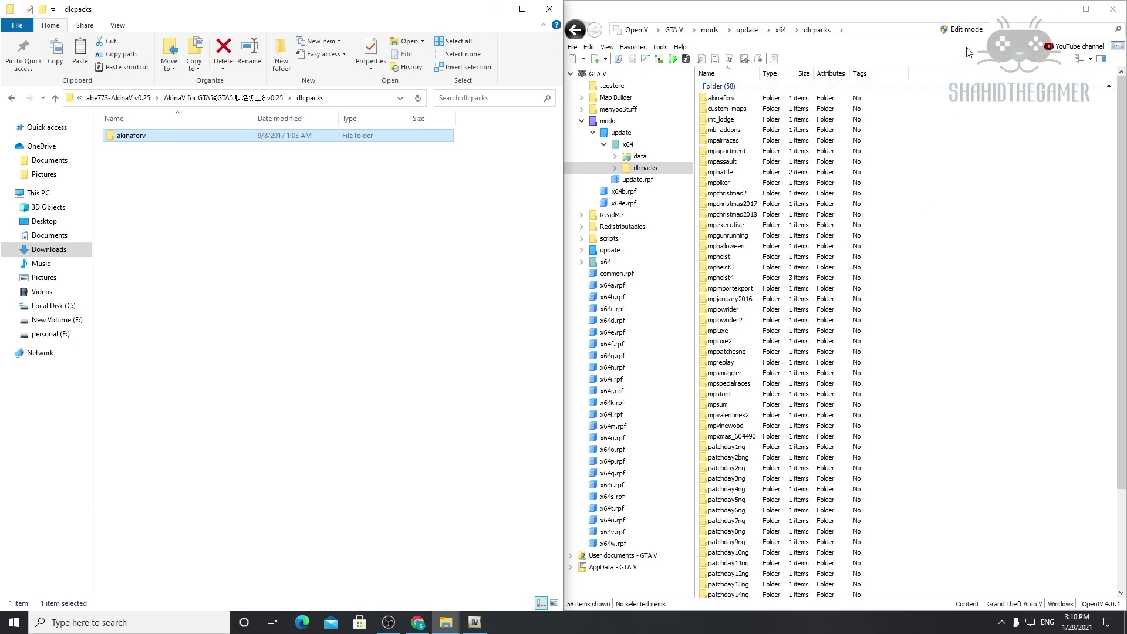
left_click(964, 29)
left_click(602, 350)
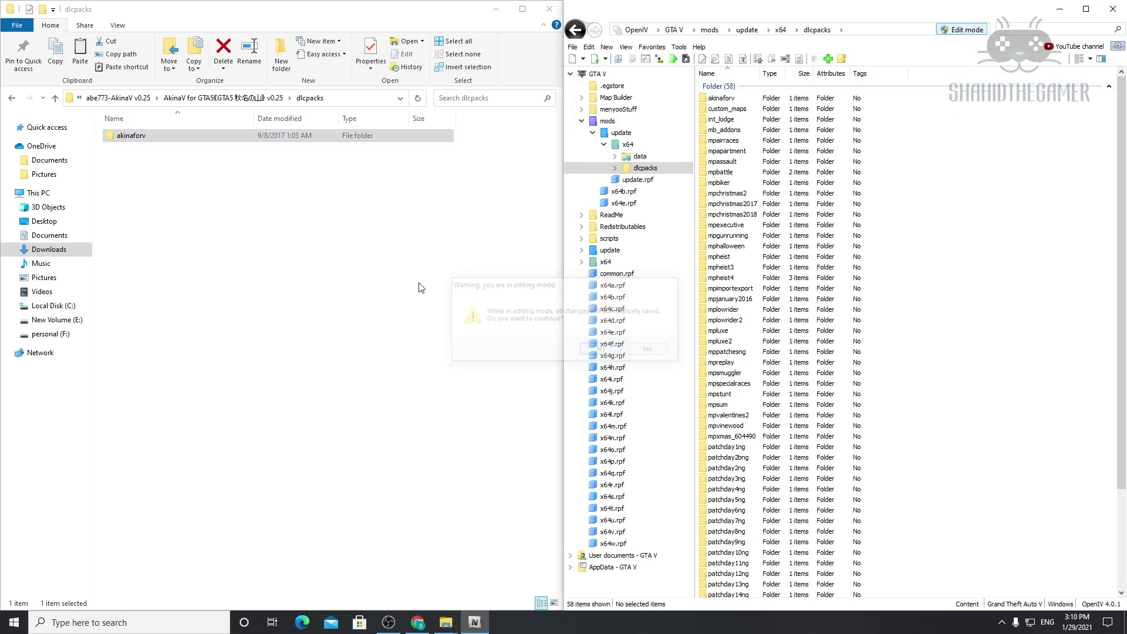
left_click_drag(125, 138, 964, 256)
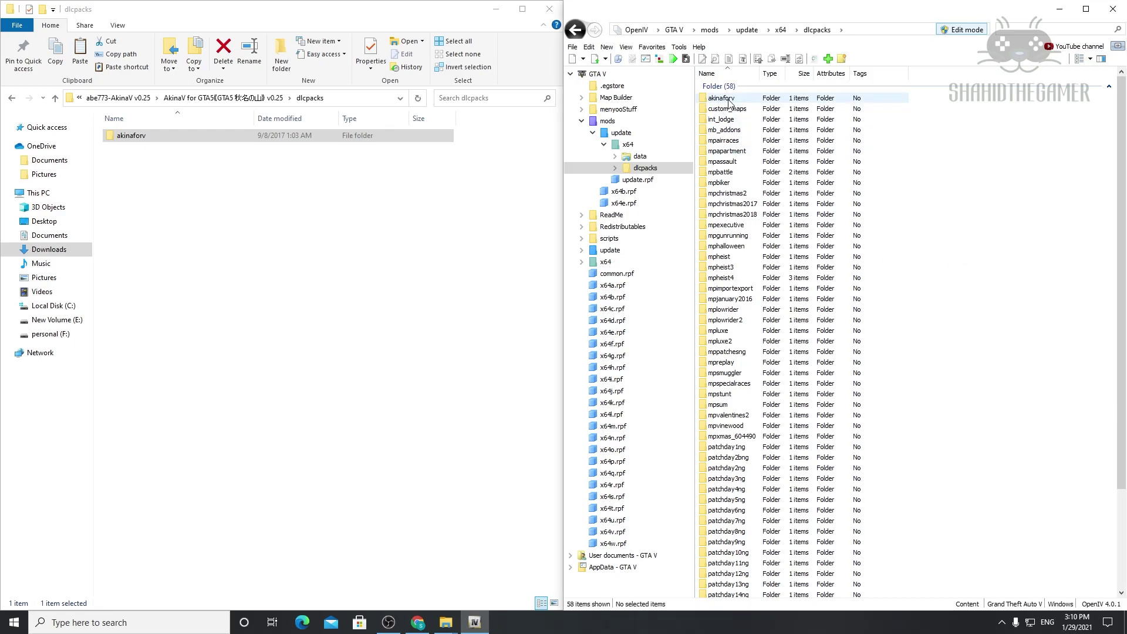
left_click(135, 140)
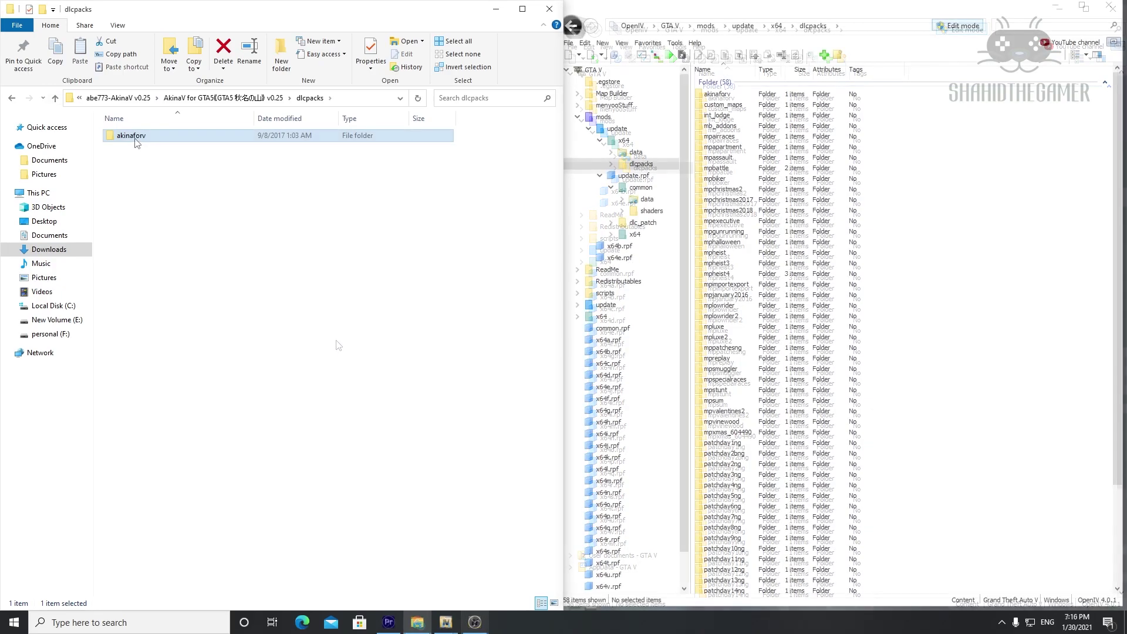
key("F2")
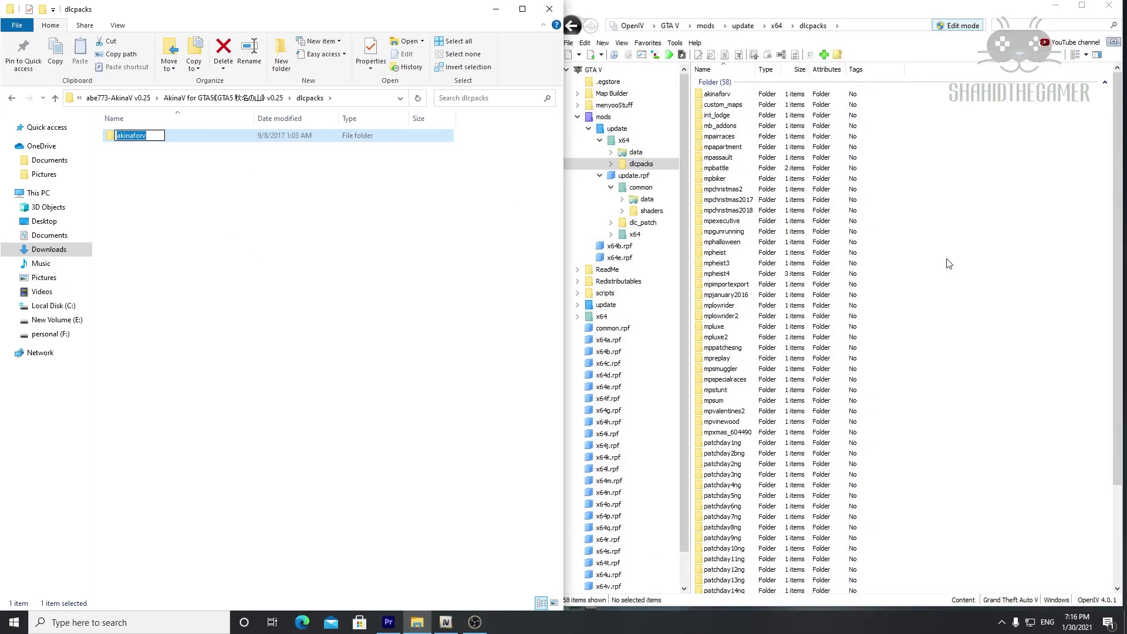
left_click(421, 290)
Step: Open dlclist.xml from mods\update\update.rpf\common\data for editing and go to the end of its item list
left_click(603, 116)
double_click(713, 94)
double_click(722, 118)
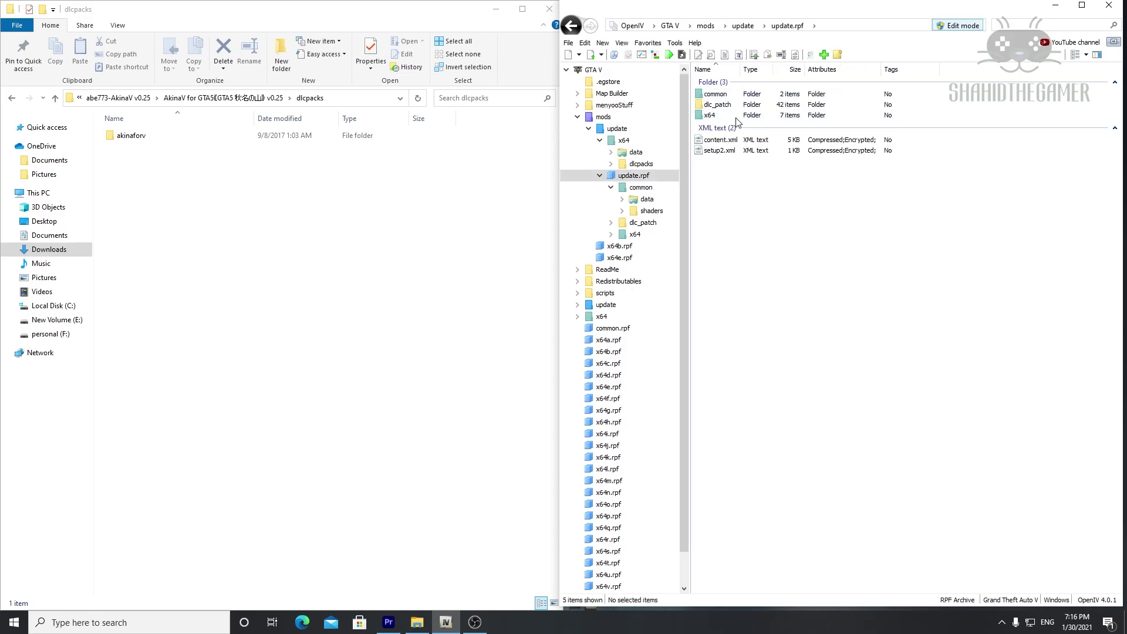
double_click(715, 94)
double_click(711, 94)
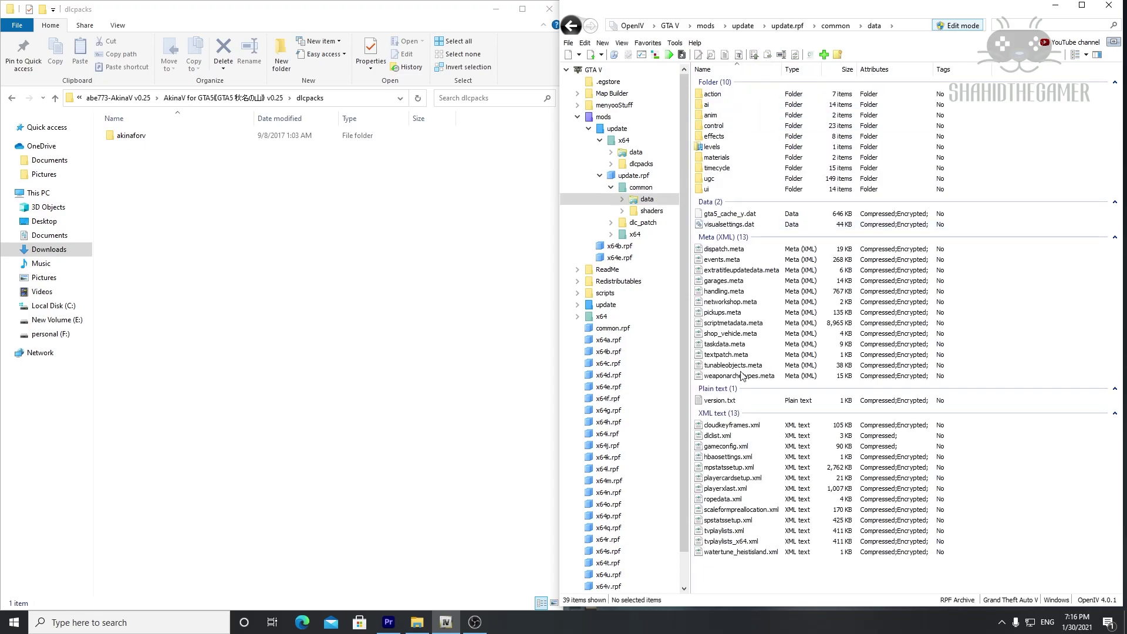
left_click(732, 436)
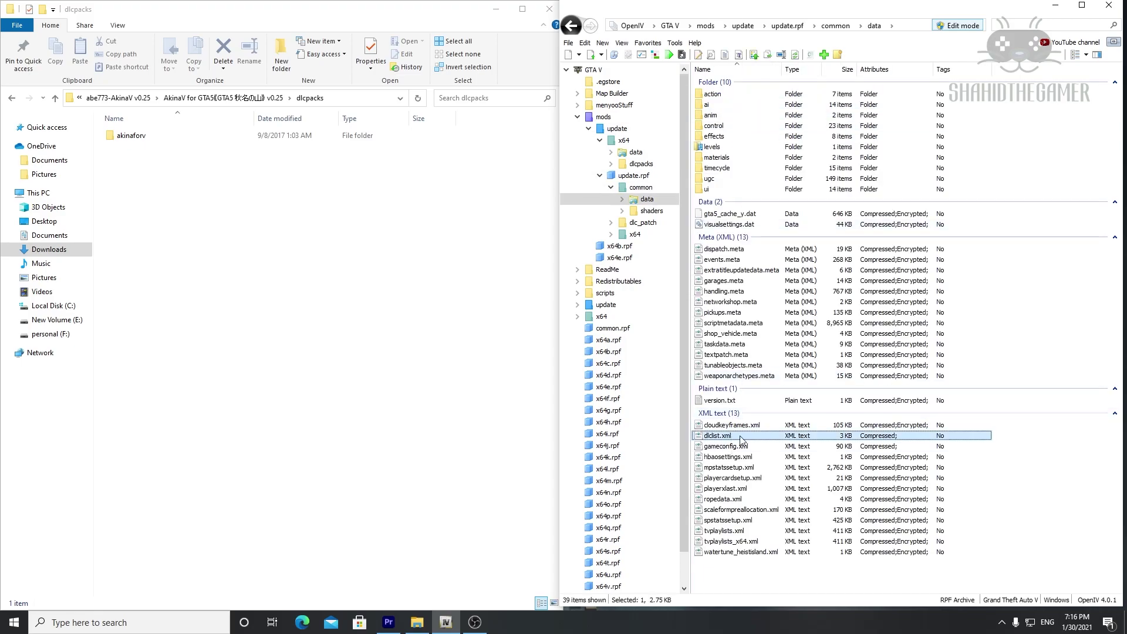
right_click(741, 439)
left_click(780, 265)
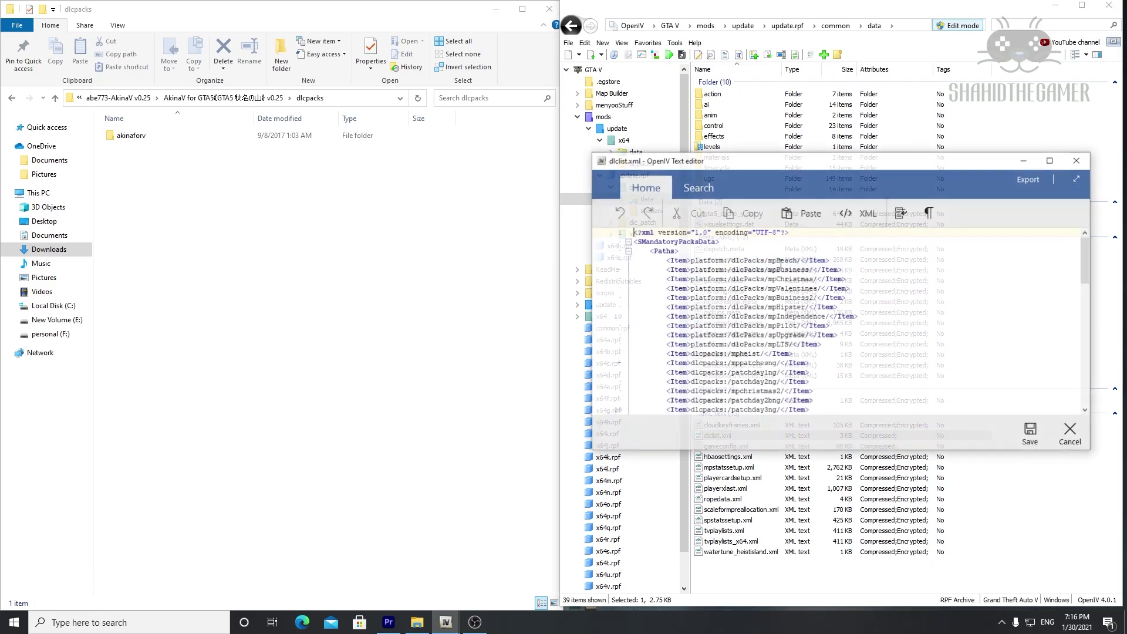
scroll(880, 315, "down", 18)
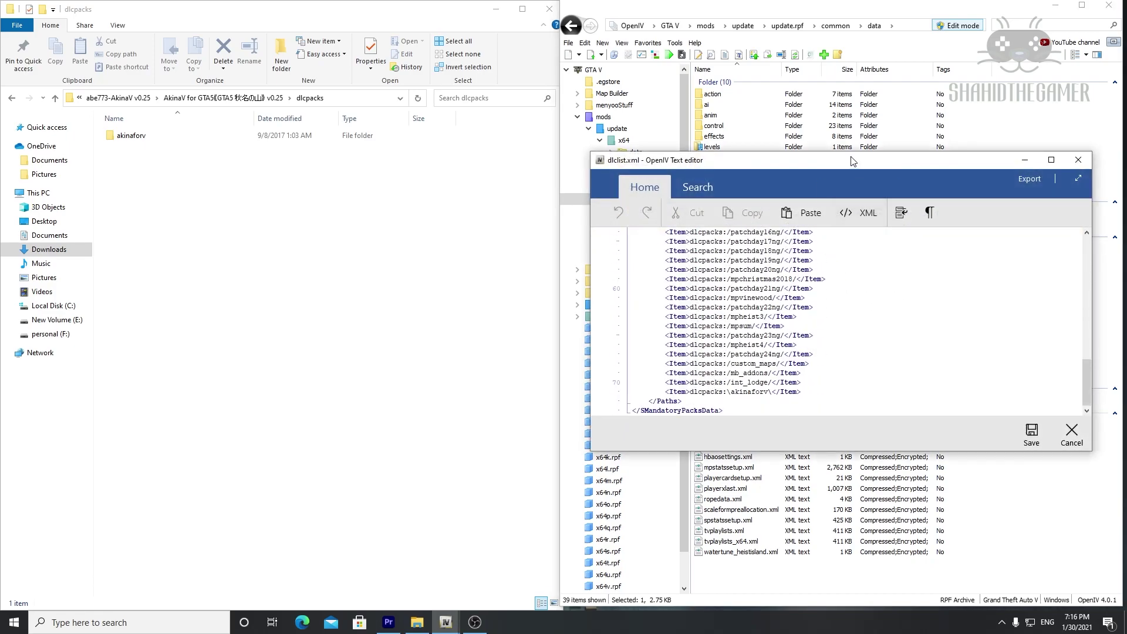
left_click_drag(852, 161, 860, 98)
left_click_drag(844, 390, 845, 480)
Step: Copy the line <Item>dlcpacks:\akinaforv\</Item> from the AkinaV Readme file and minimize the readme
left_click(55, 98)
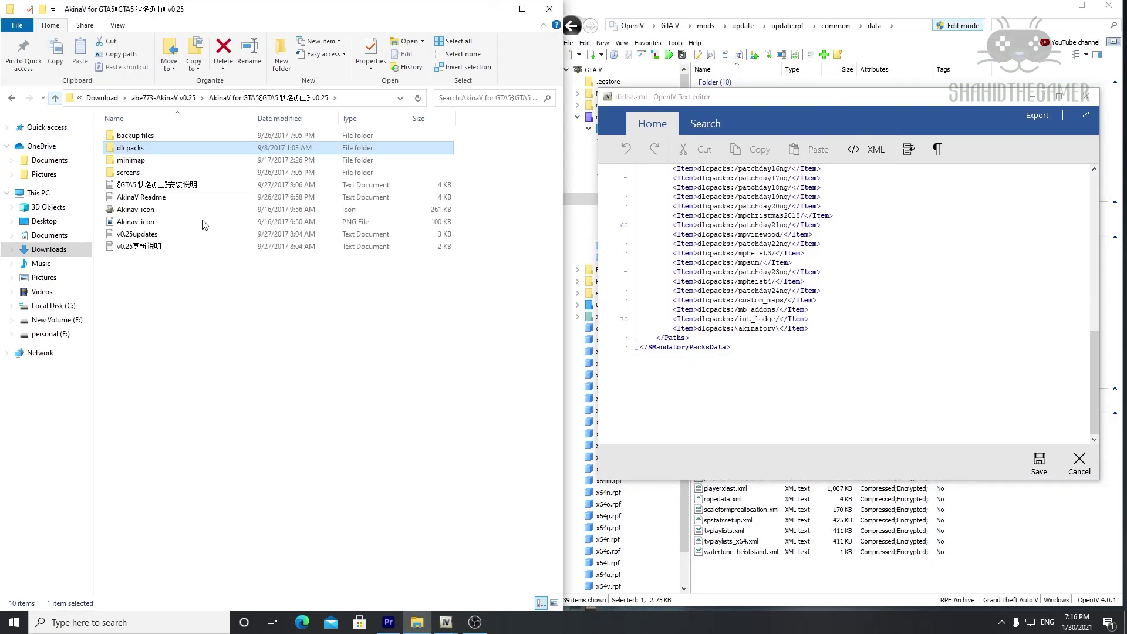
double_click(141, 197)
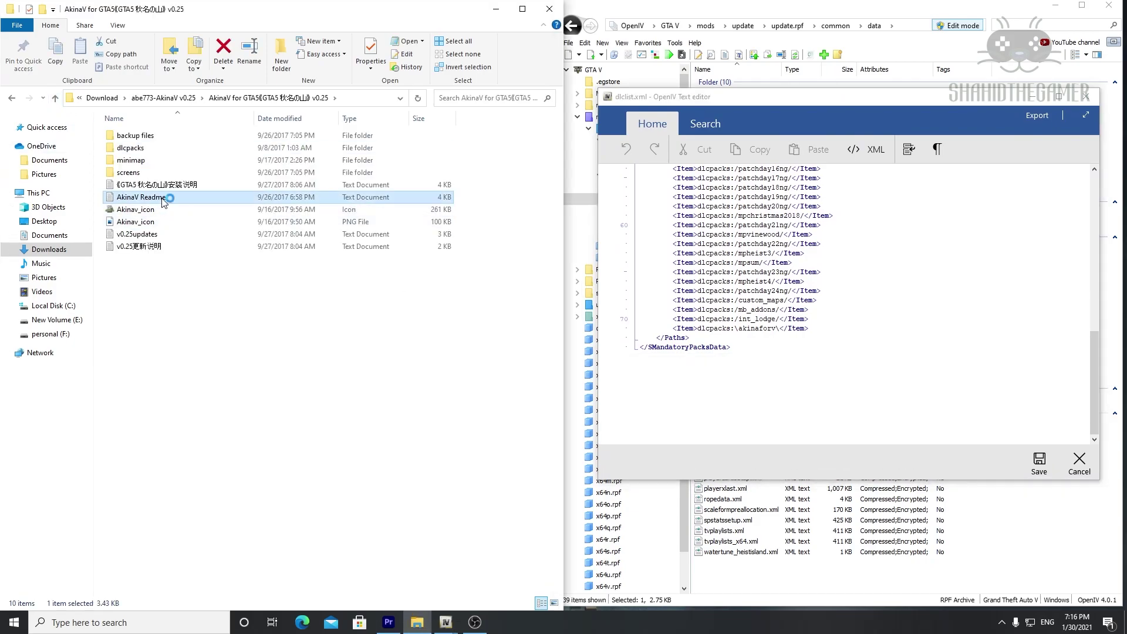
scroll(284, 426, "down", 3)
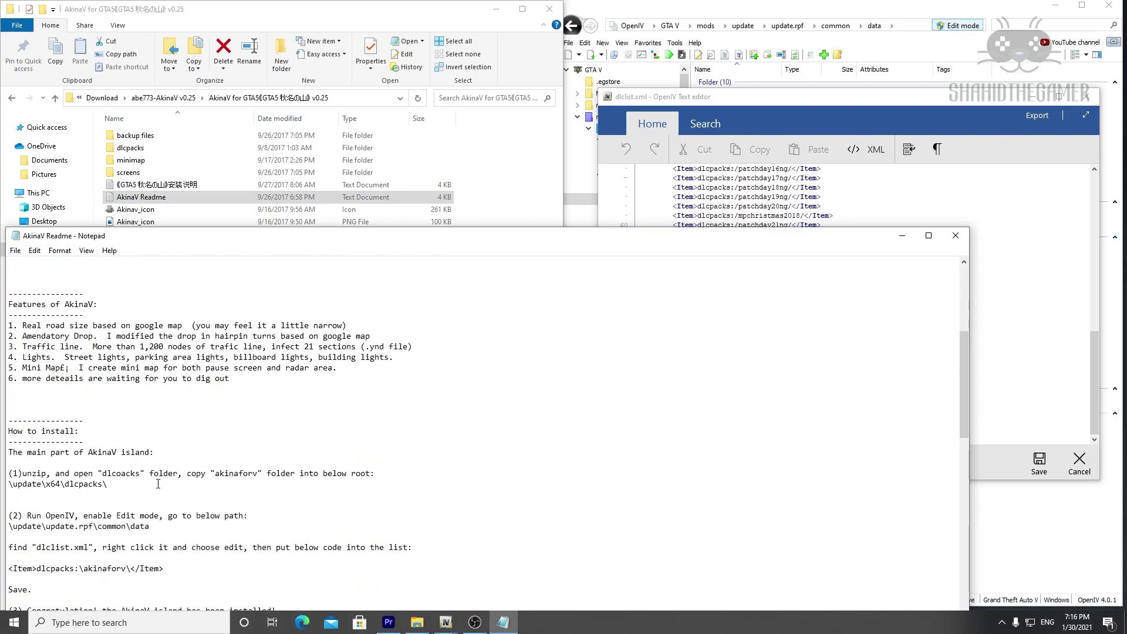
scroll(159, 482, "down", 2)
left_click_drag(163, 506, 10, 502)
key("ctrl+c")
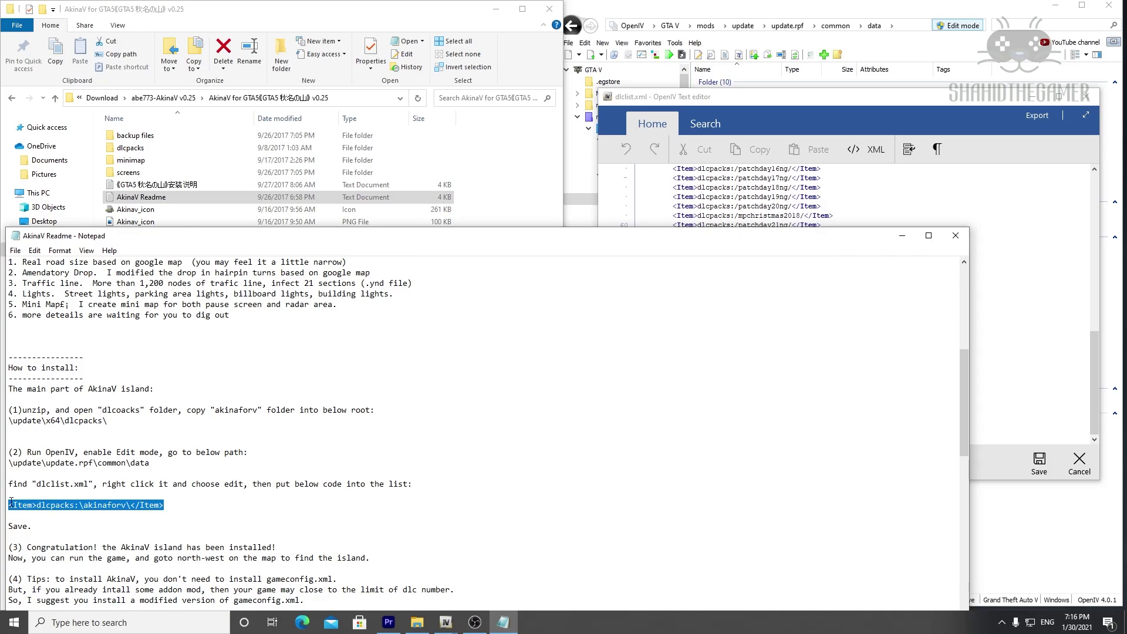
left_click(902, 236)
Step: Paste the copied akinaforv item on a new line below the last entry in dlclist.xml
left_click(812, 331)
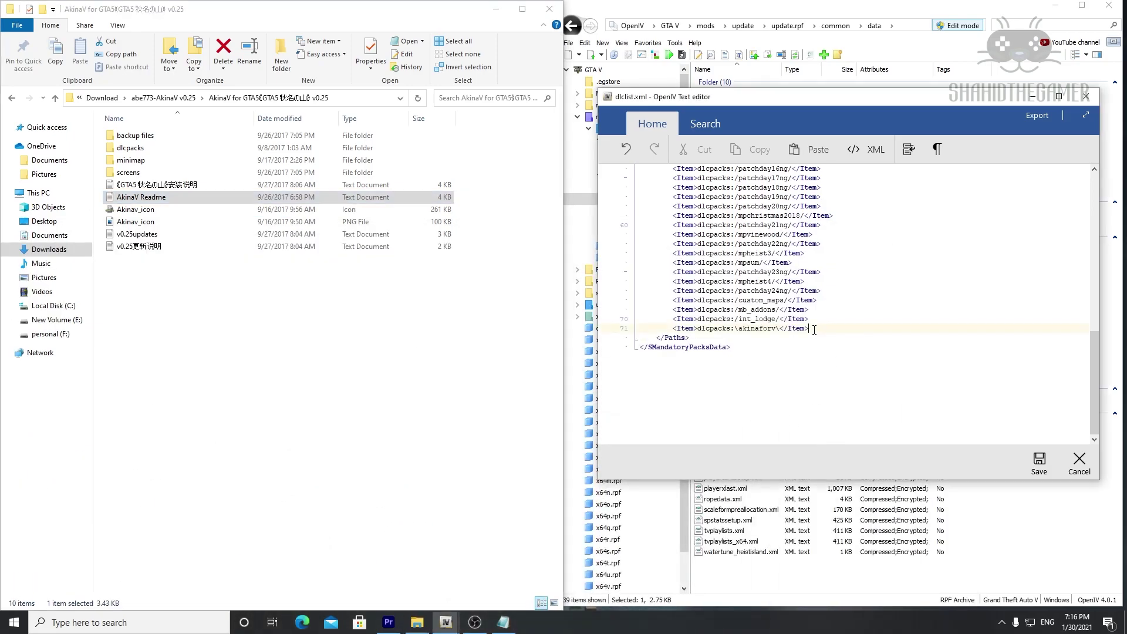
key("Return")
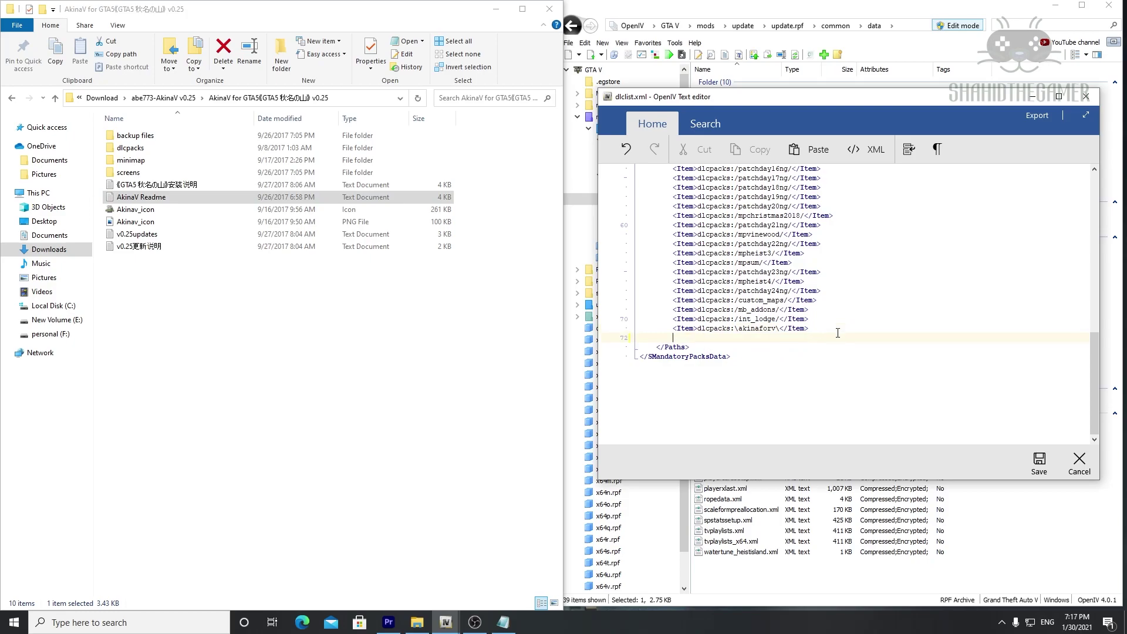
key("ctrl+v")
Step: Remove the duplicate akinaforv line from dlclist.xml and save the file
key("BackSpace")
key("BackSpace")
key("BackSpace")
key("BackSpace")
key("BackSpace")
key("BackSpace")
key("BackSpace")
key("BackSpace")
key("BackSpace")
key("BackSpace")
key("BackSpace")
key("BackSpace")
key("BackSpace")
key("BackSpace")
key("BackSpace")
key("BackSpace")
left_click(1039, 461)
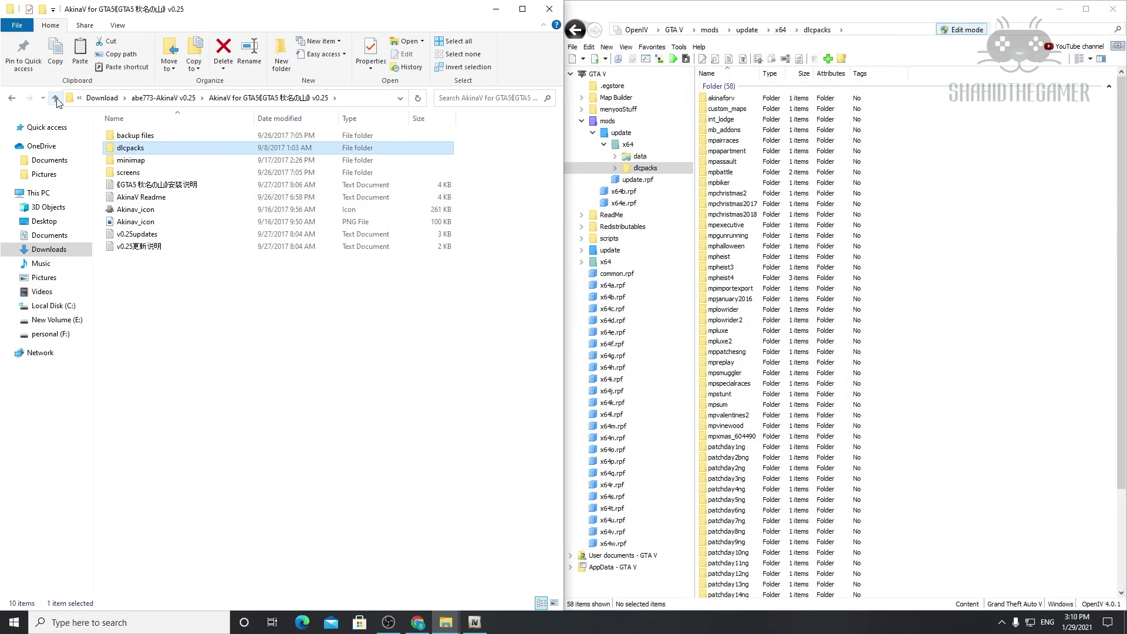
Step: Look through the AkinaV minimap folder's Pause interface map files and read the minimap installation notes
double_click(130, 161)
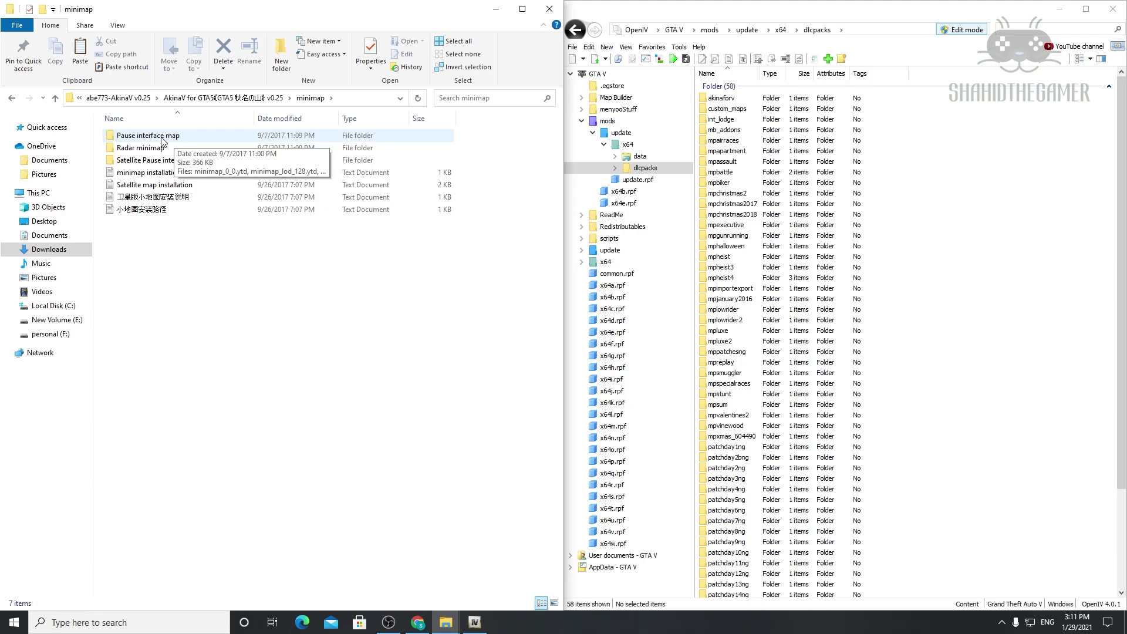
double_click(162, 140)
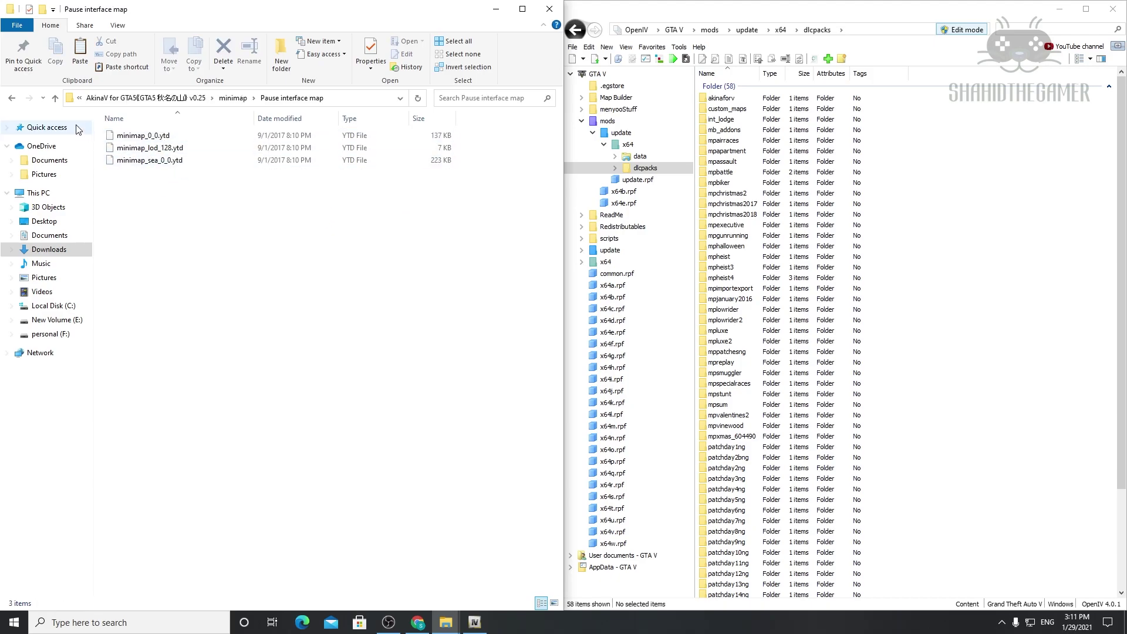
left_click(55, 99)
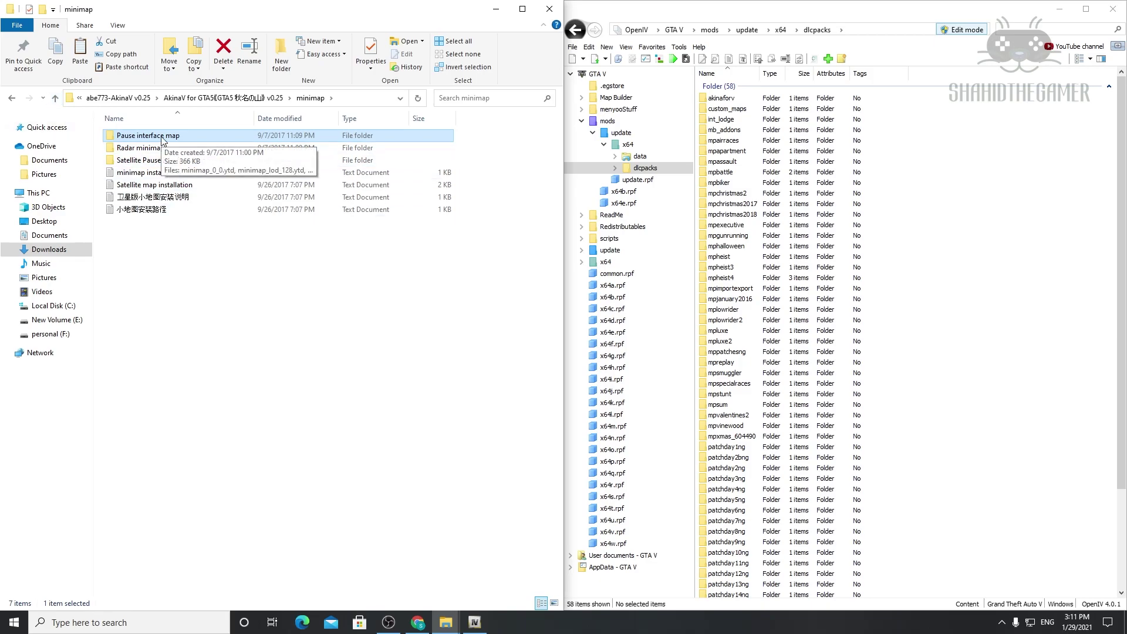
double_click(164, 173)
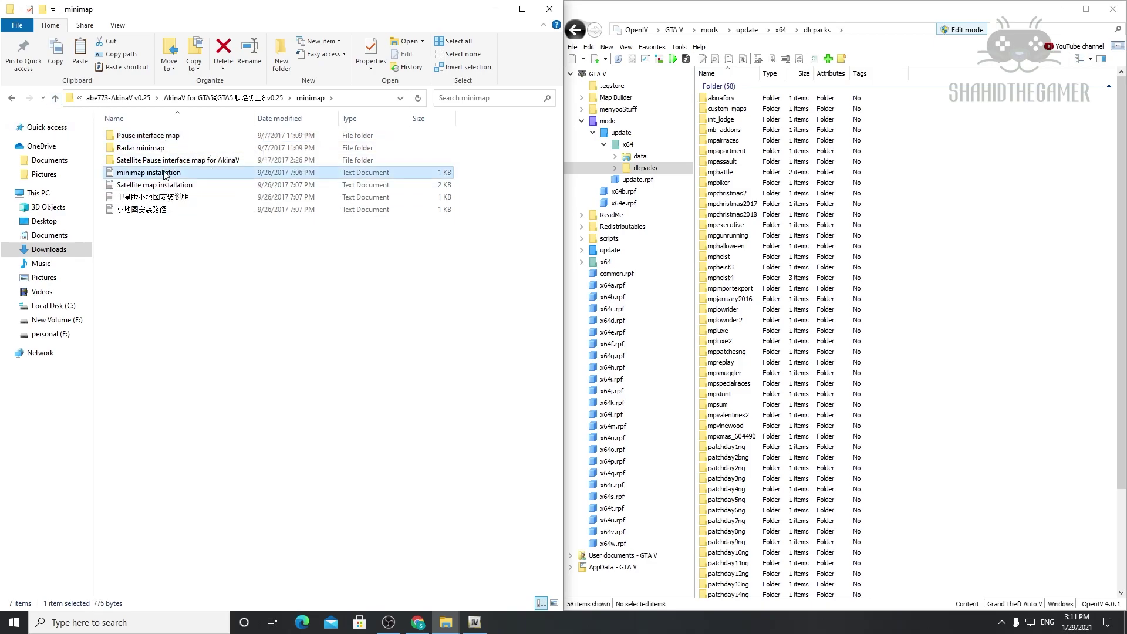
left_click_drag(210, 250, 202, 242)
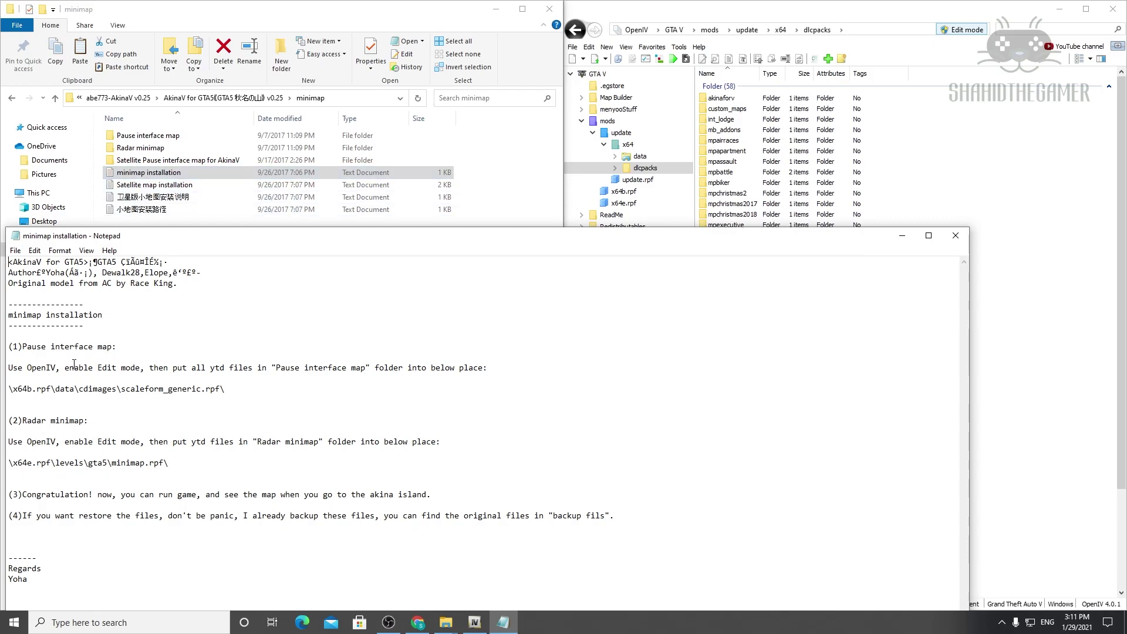
Step: View the mods folder in OpenIV and switch to the GTAV game folder in File Explorer
left_click(816, 15)
left_click(607, 121)
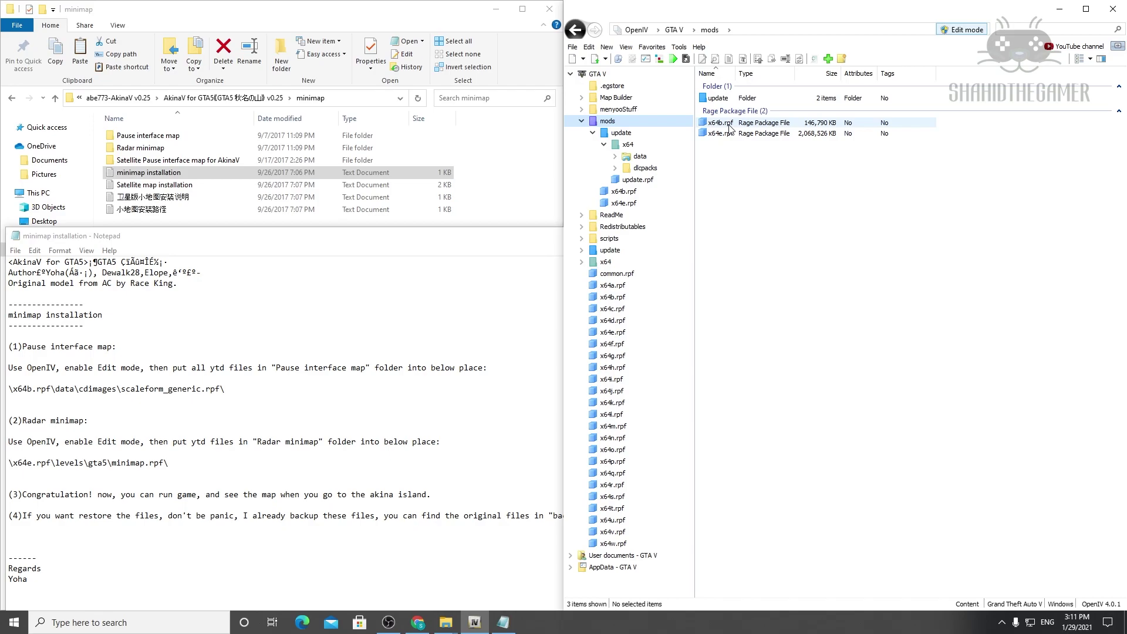
left_click(446, 622)
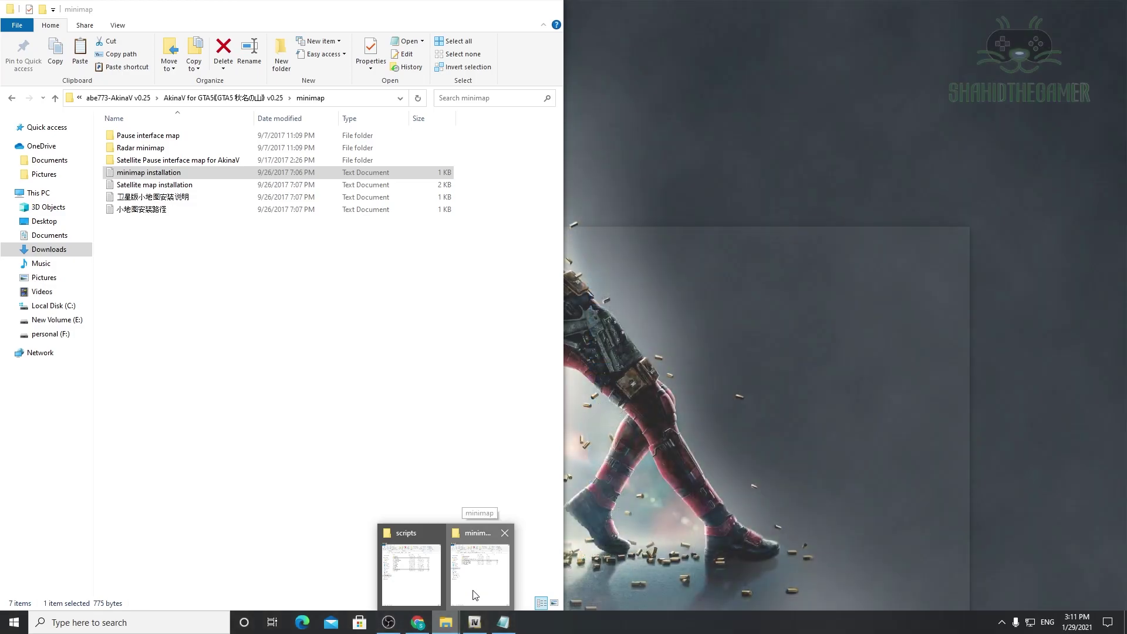
left_click(468, 596)
left_click(446, 622)
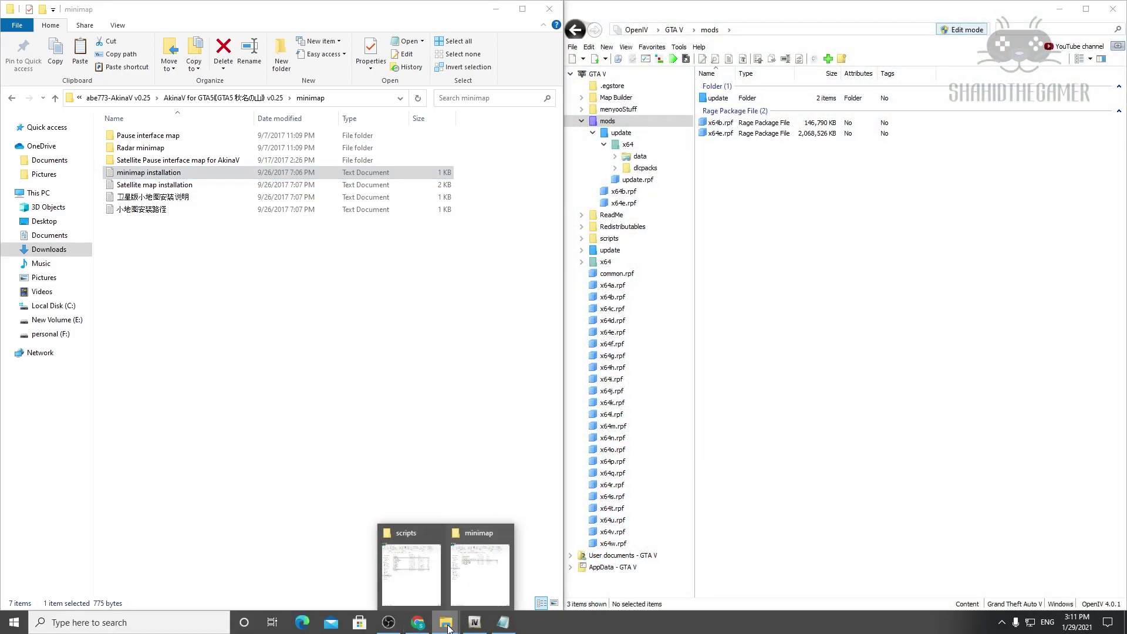
left_click(416, 582)
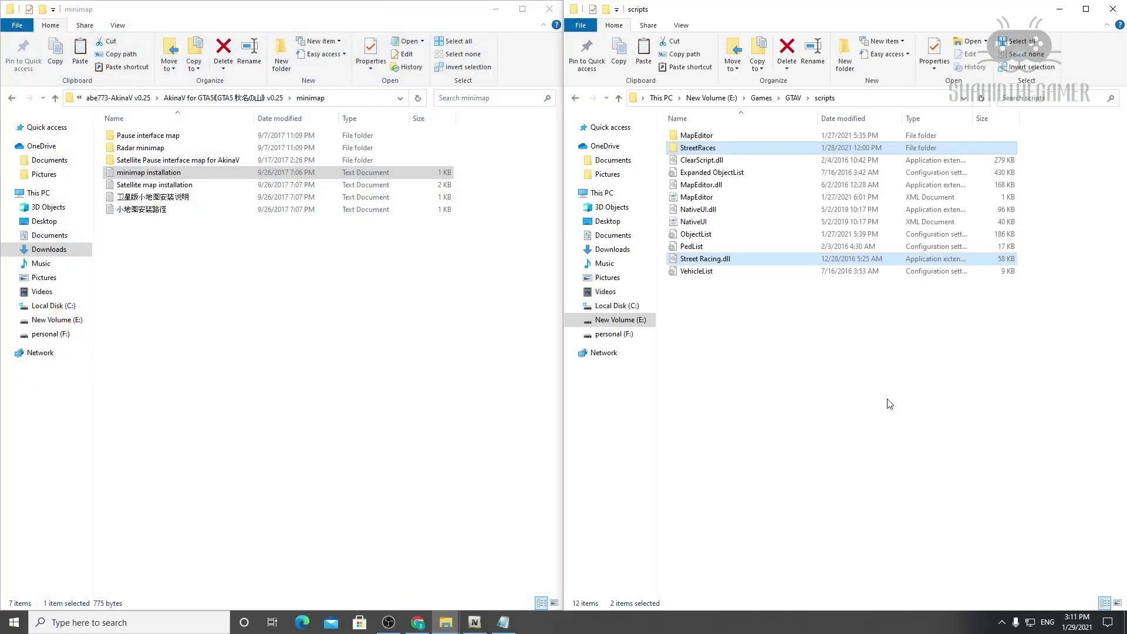
left_click(618, 98)
scroll(800, 460, "down", 10)
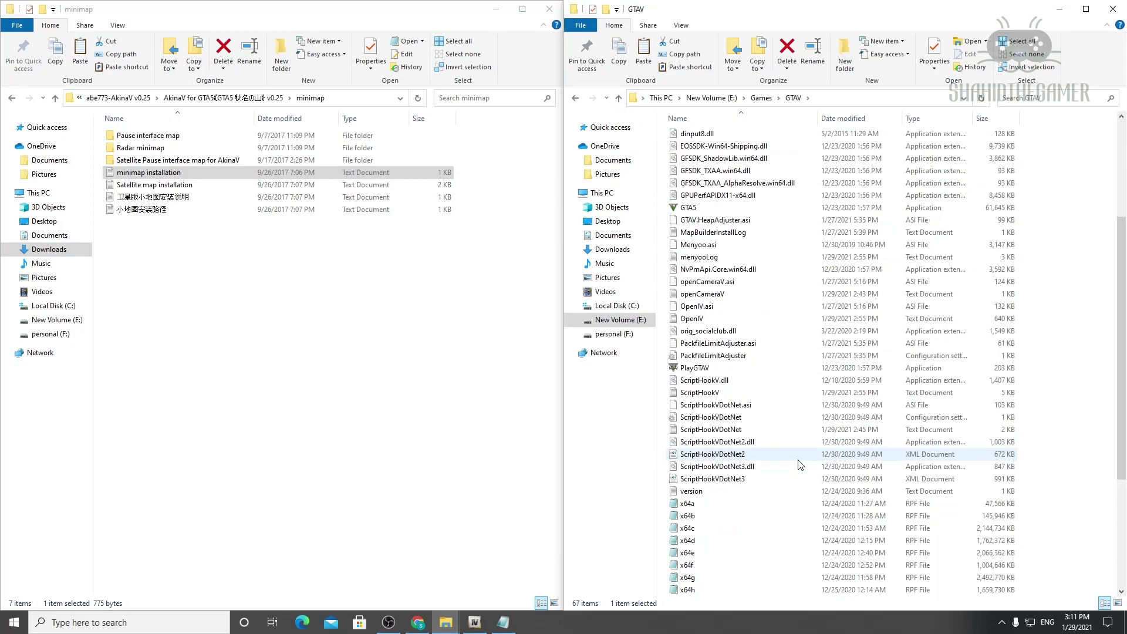
Step: Select the x64b and x64e RPF files named in the installation notes within GTAV, and open the mods folder
left_click(503, 622)
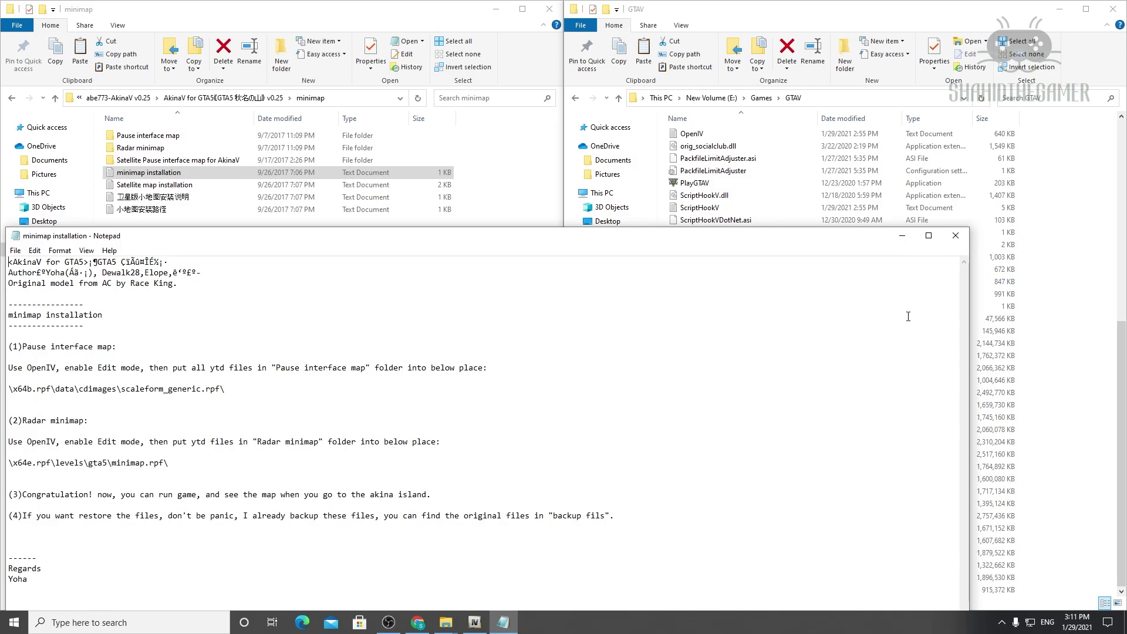
left_click(902, 9)
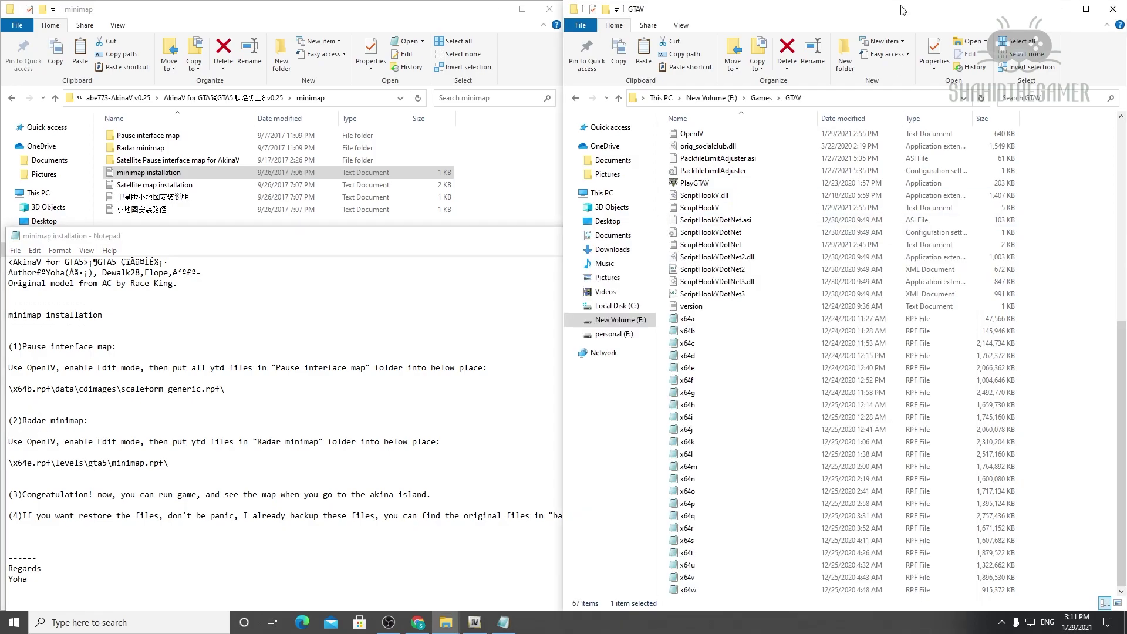
left_click(689, 331)
left_click(703, 370, "ctrl")
scroll(710, 364, "up", 10)
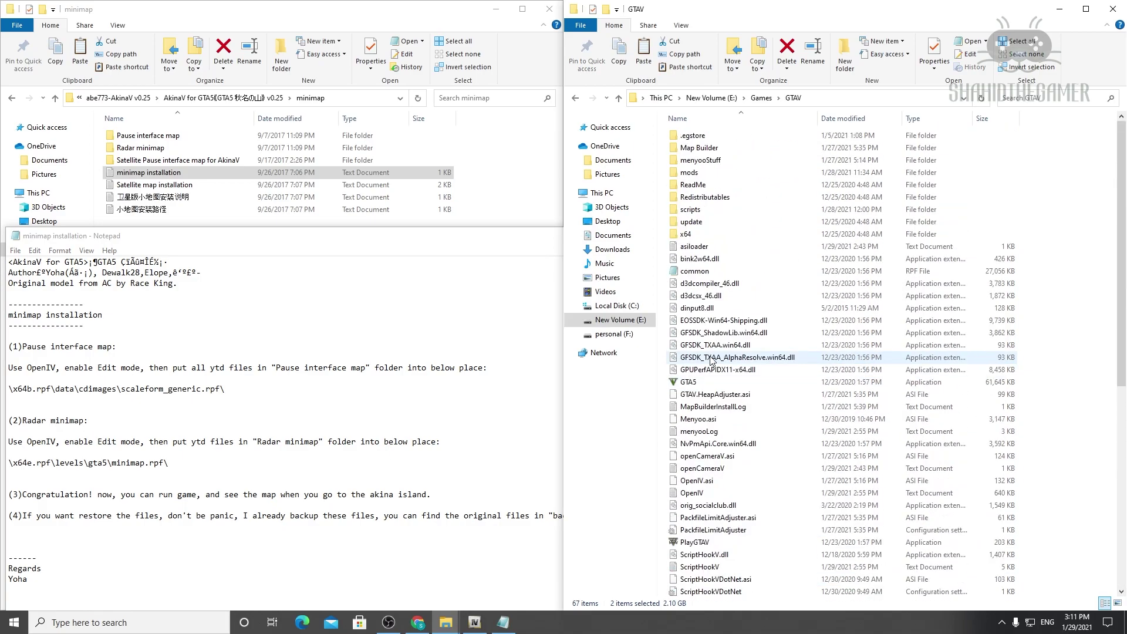
double_click(692, 171)
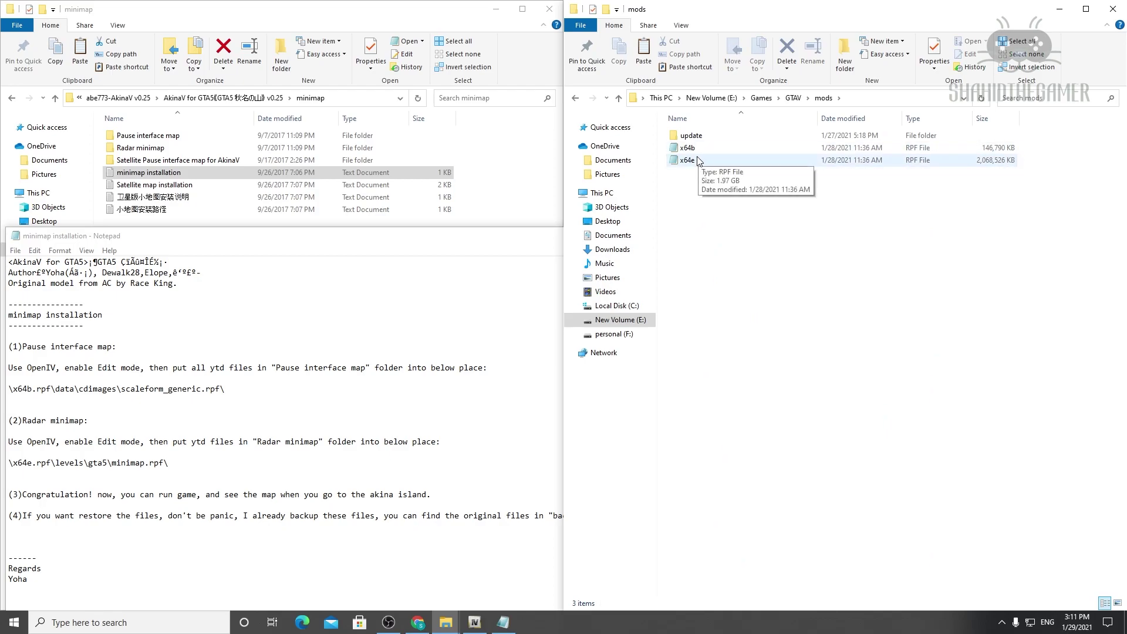
Step: Copy the three Pause interface map ytd files into mods\x64b.rpf\data\cdimages\scaleform_generic.rpf in OpenIV
left_click(1060, 8)
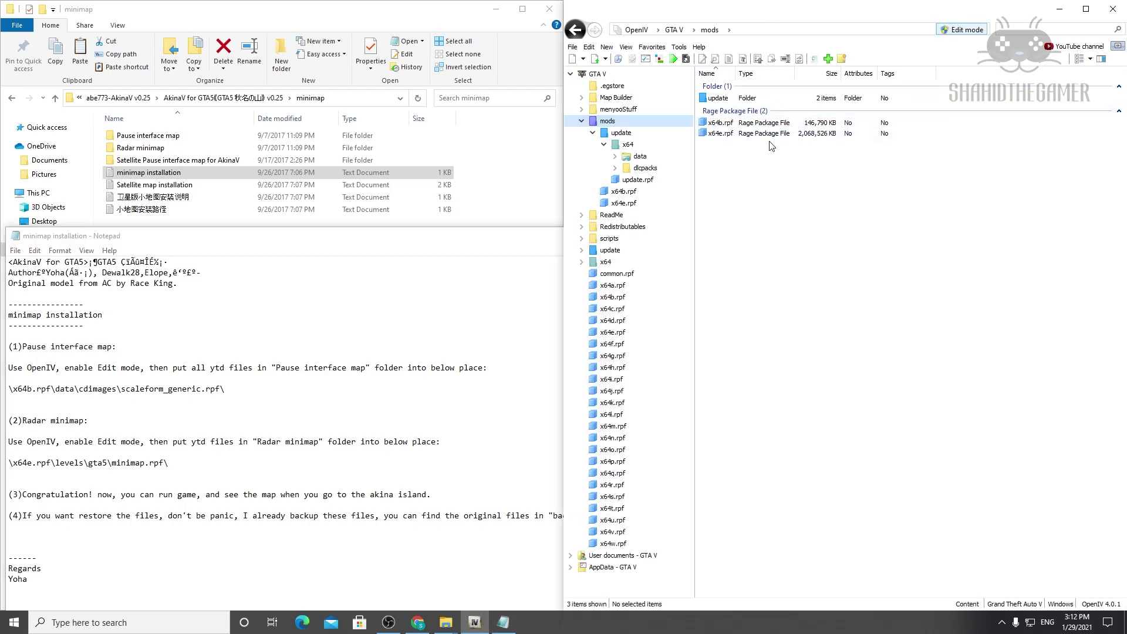
double_click(731, 125)
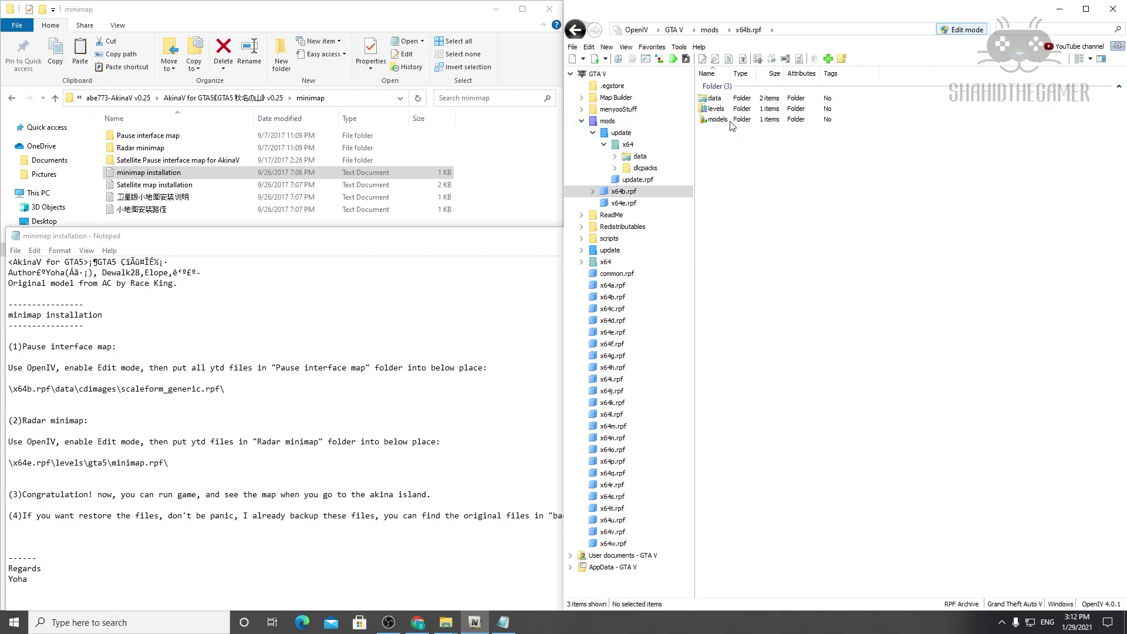
double_click(755, 100)
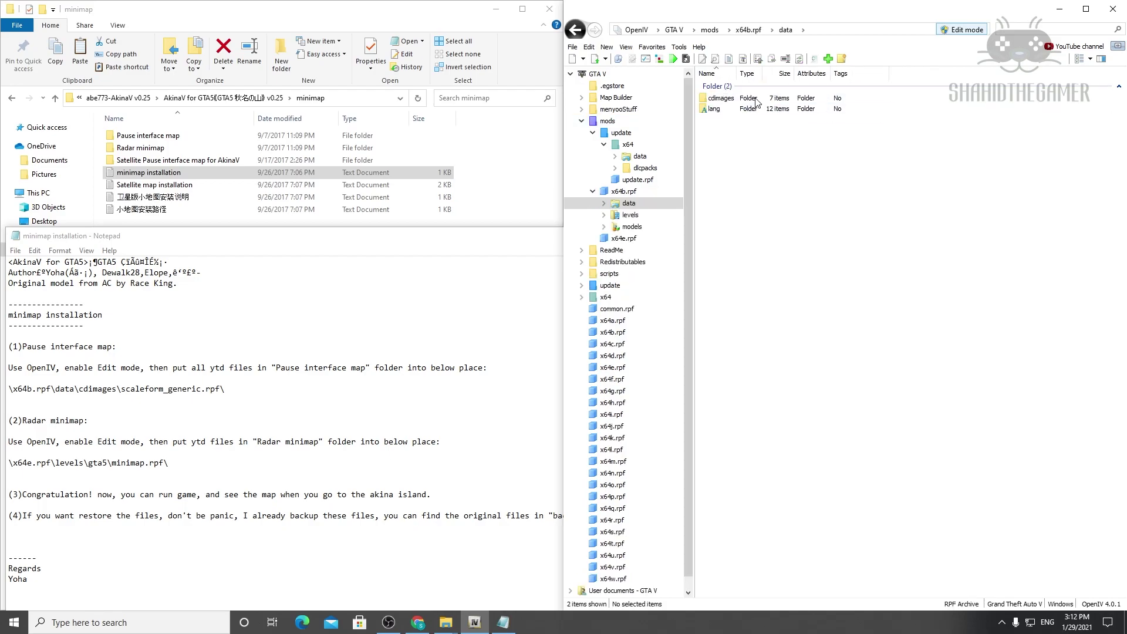
double_click(757, 100)
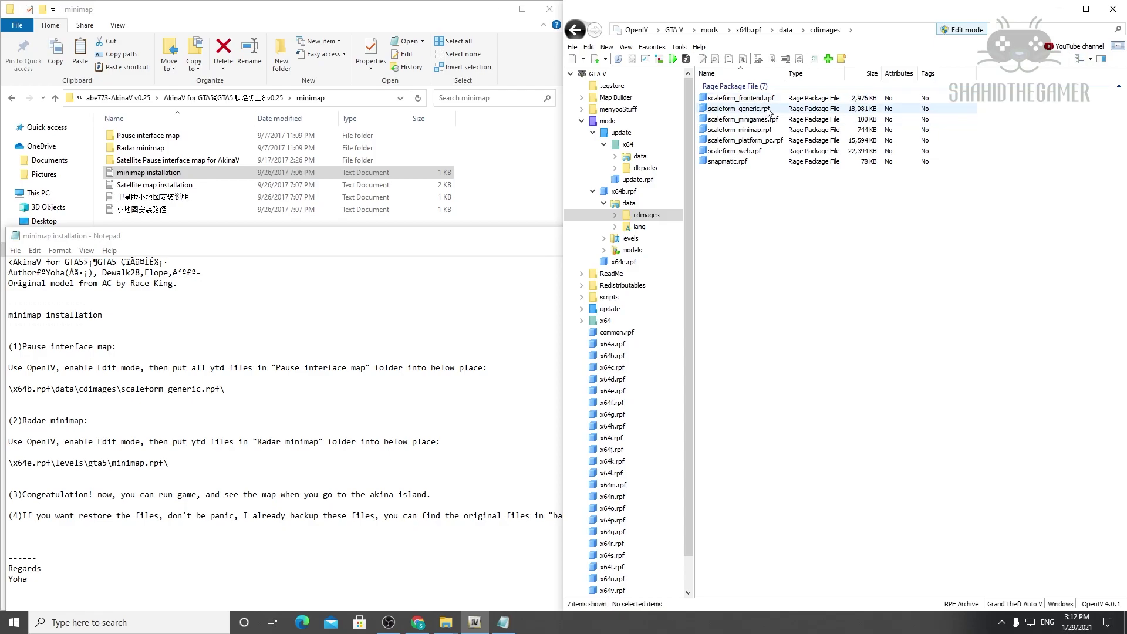
double_click(766, 109)
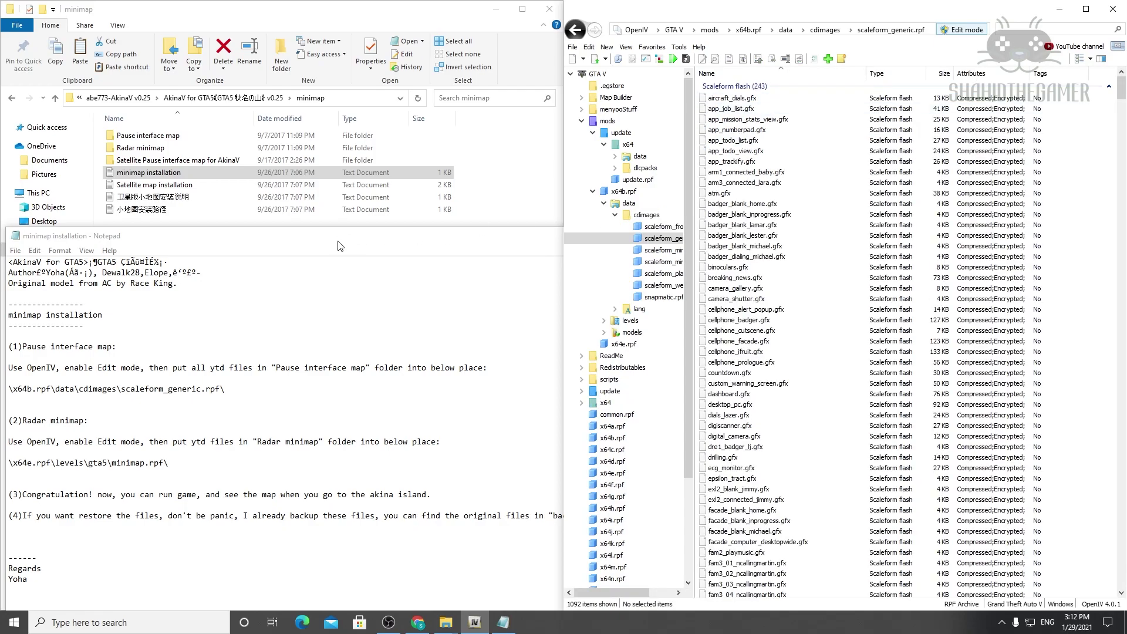
double_click(185, 141)
left_click_drag(246, 236, 856, 298)
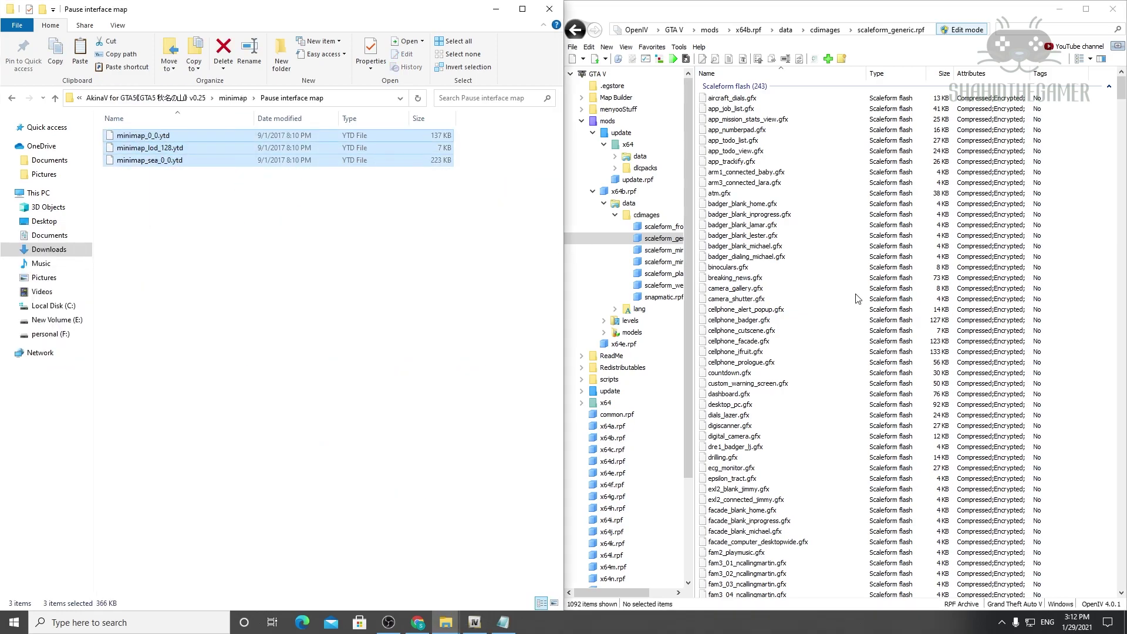
Step: Locate the minimap texture dictionaries in scaleform_generic.rpf and compare them with the Pause interface map files
scroll(851, 352, "down", 11)
scroll(847, 401, "down", 20)
scroll(847, 401, "down", 20)
scroll(845, 399, "down", 12)
scroll(854, 409, "down", 12)
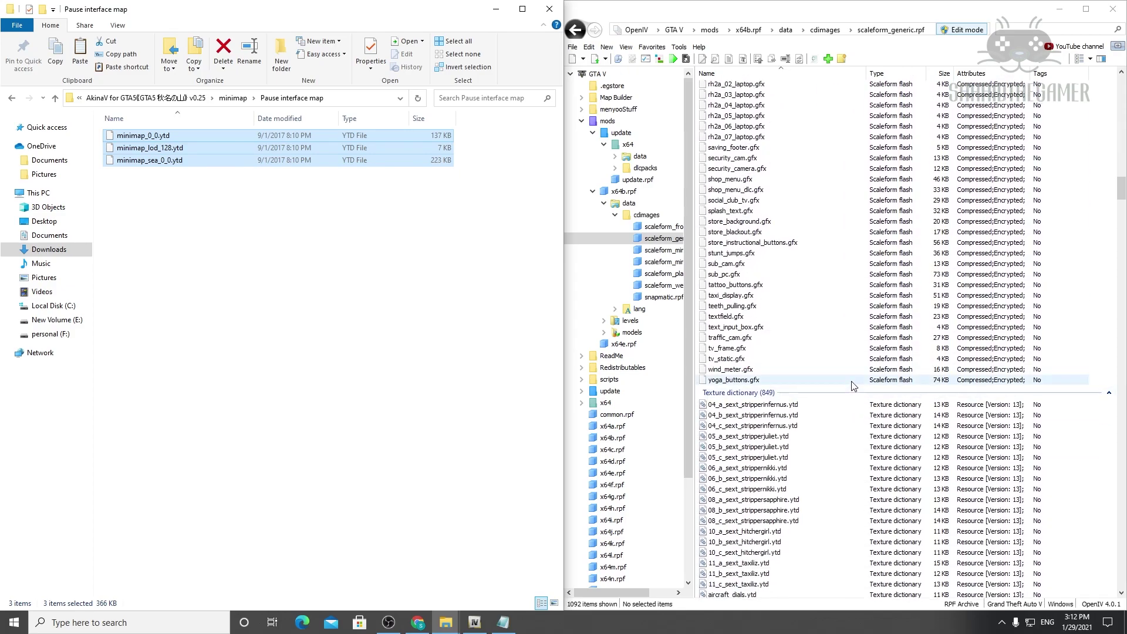
scroll(853, 385, "down", 15)
left_click(747, 173)
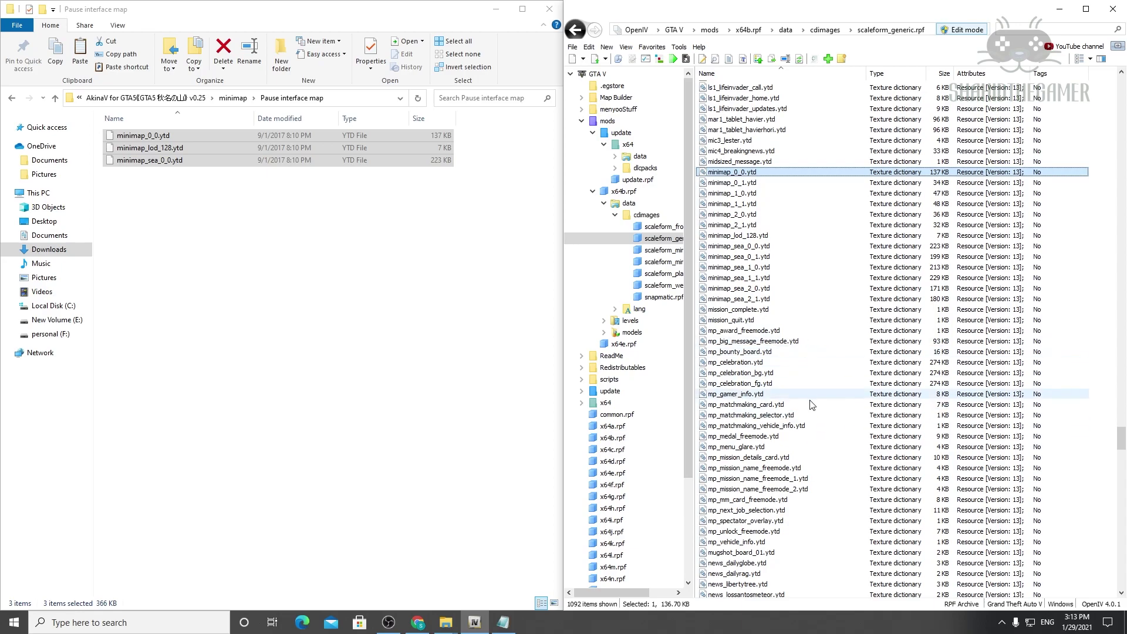
scroll(810, 446, "down", 2)
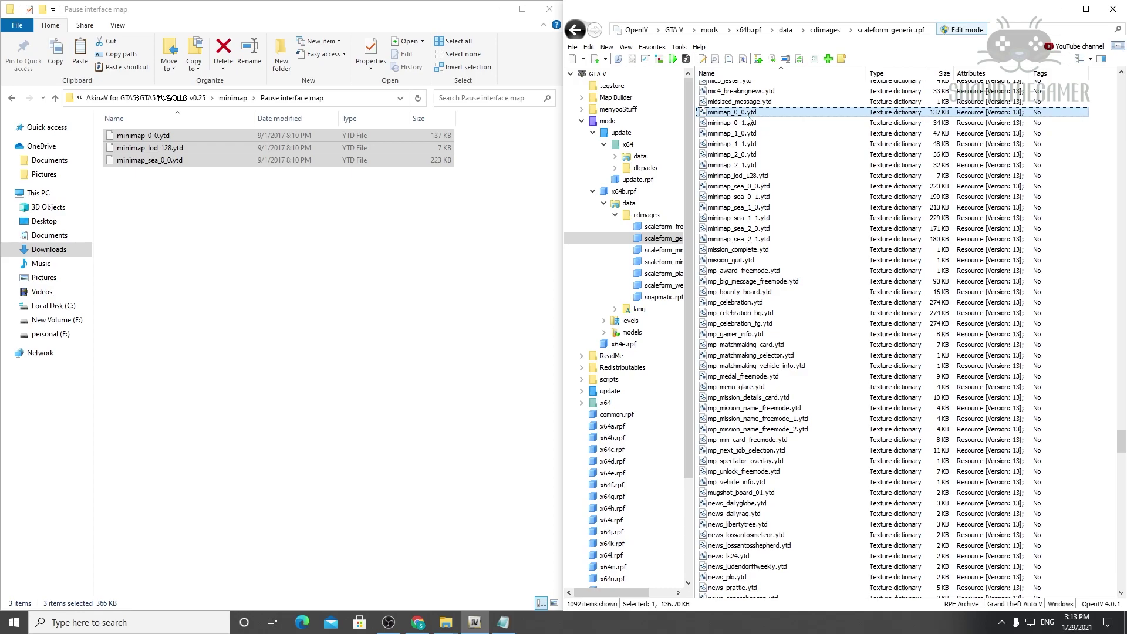
left_click(142, 131)
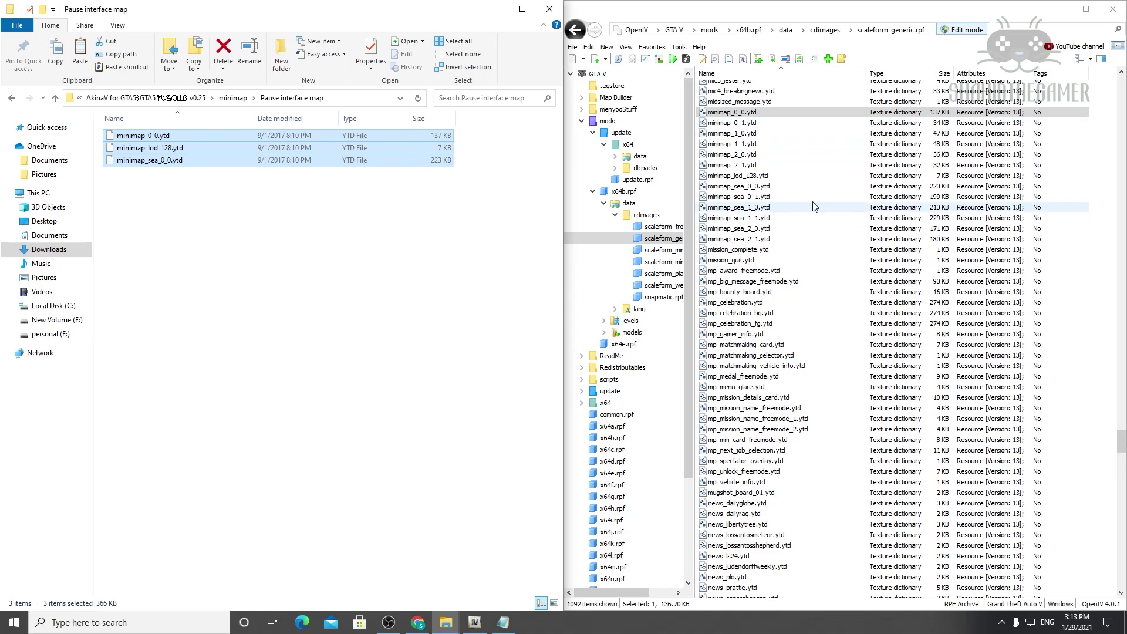
Step: Copy all seven ydd files from AkinaV's Radar minimap folder into mods\x64e.rpf\levels\gta5\minimap.rpf, following the minimap installation notes
left_click(55, 98)
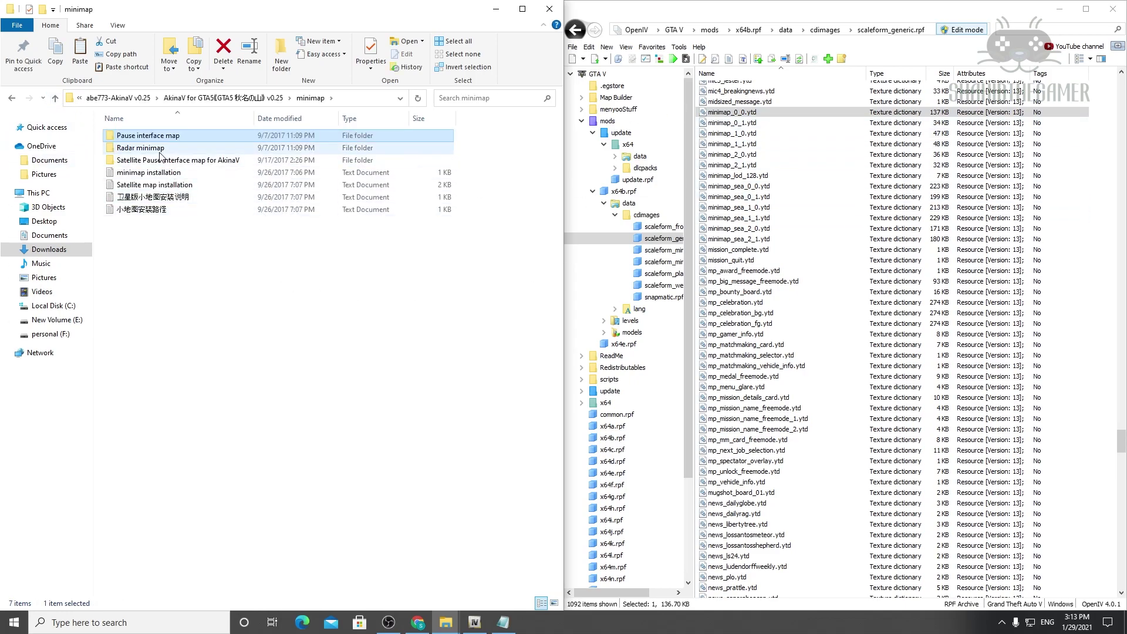
double_click(160, 154)
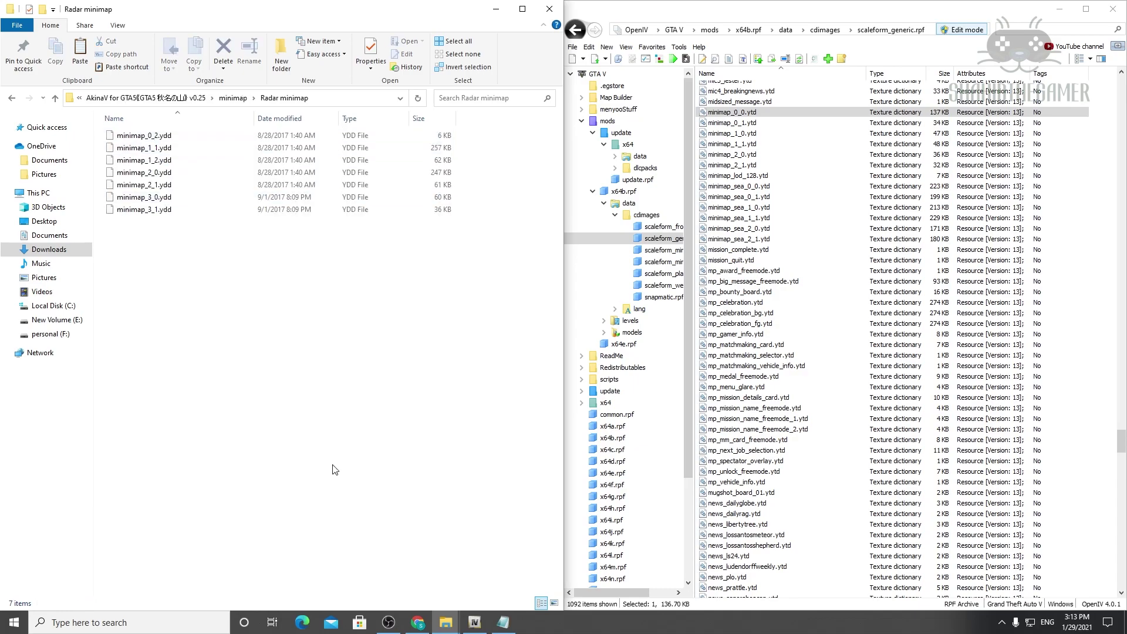
left_click(503, 622)
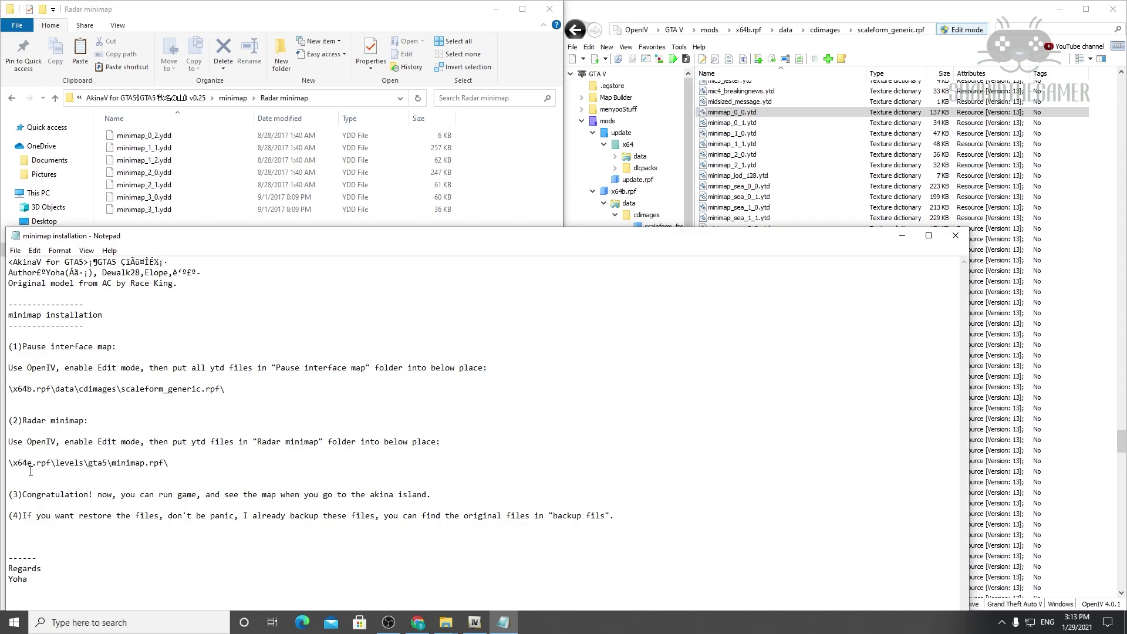
left_click(609, 121)
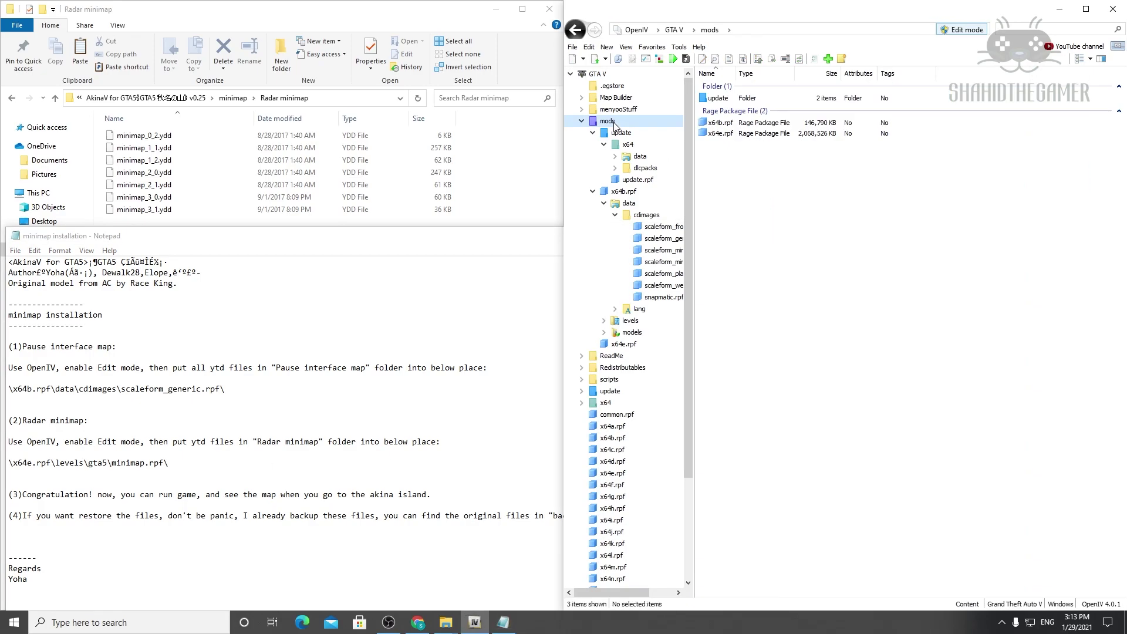
double_click(763, 133)
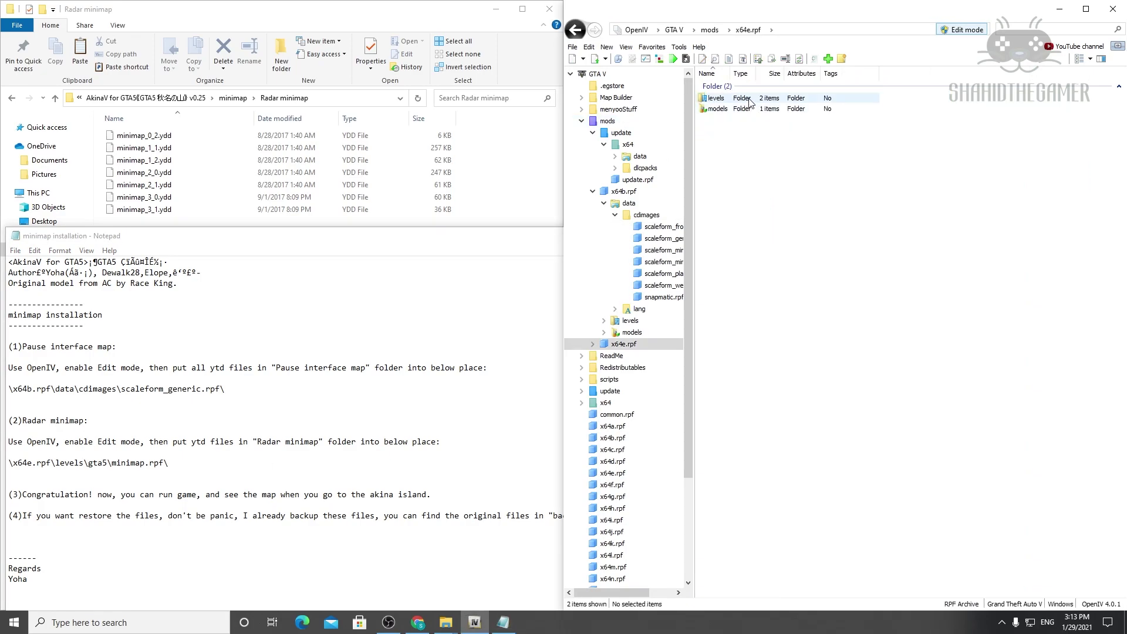
double_click(749, 99)
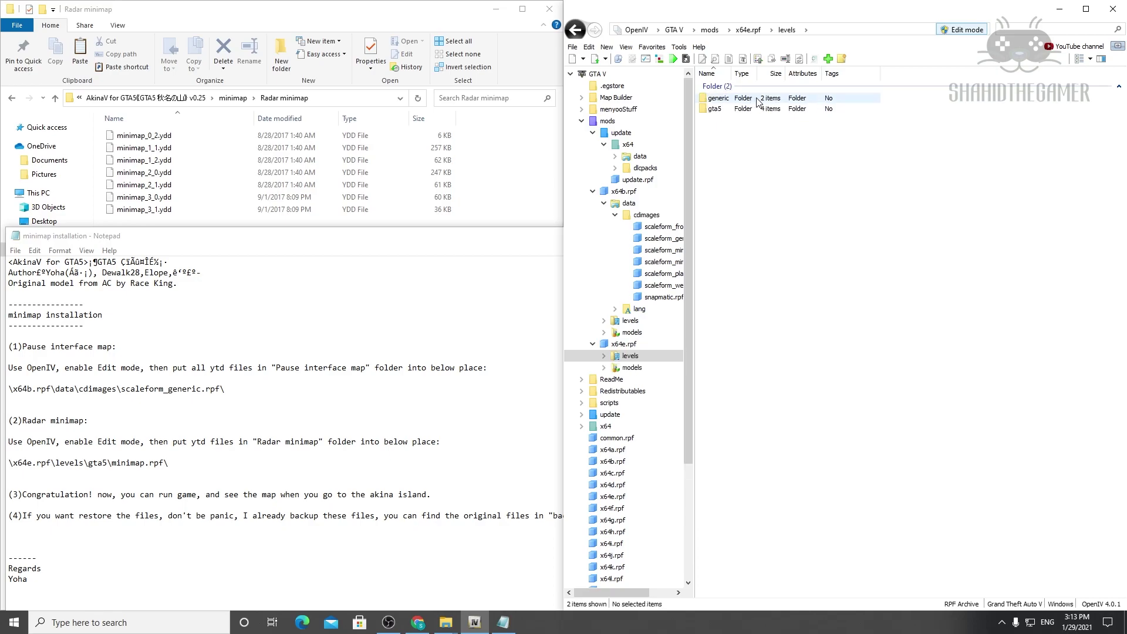
double_click(750, 107)
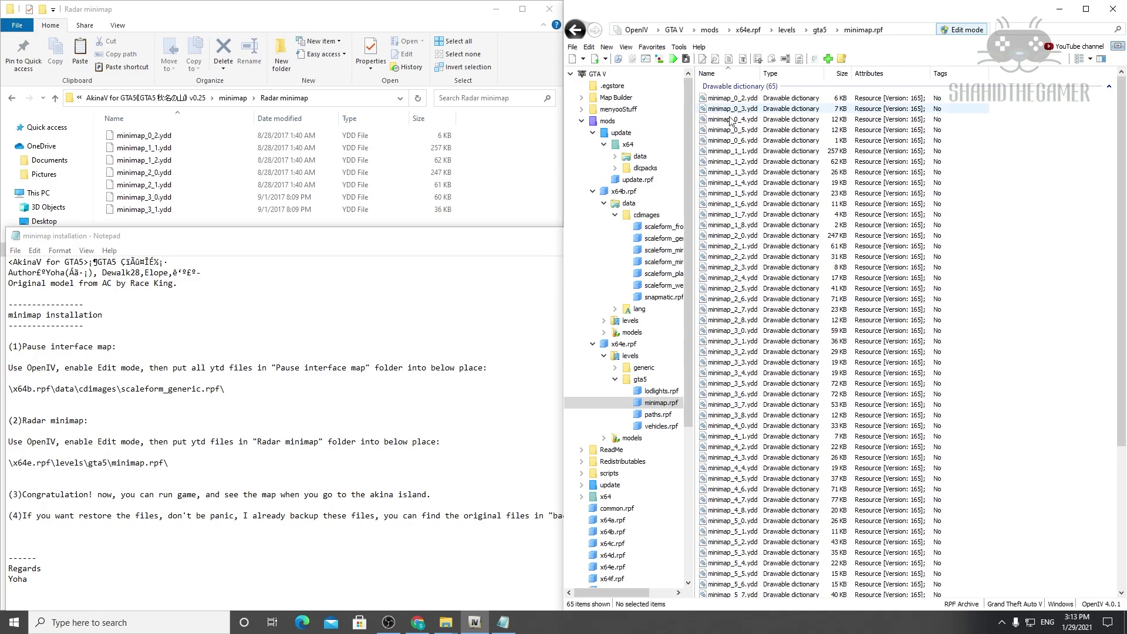
left_click(188, 217)
left_click_drag(185, 230, 978, 312)
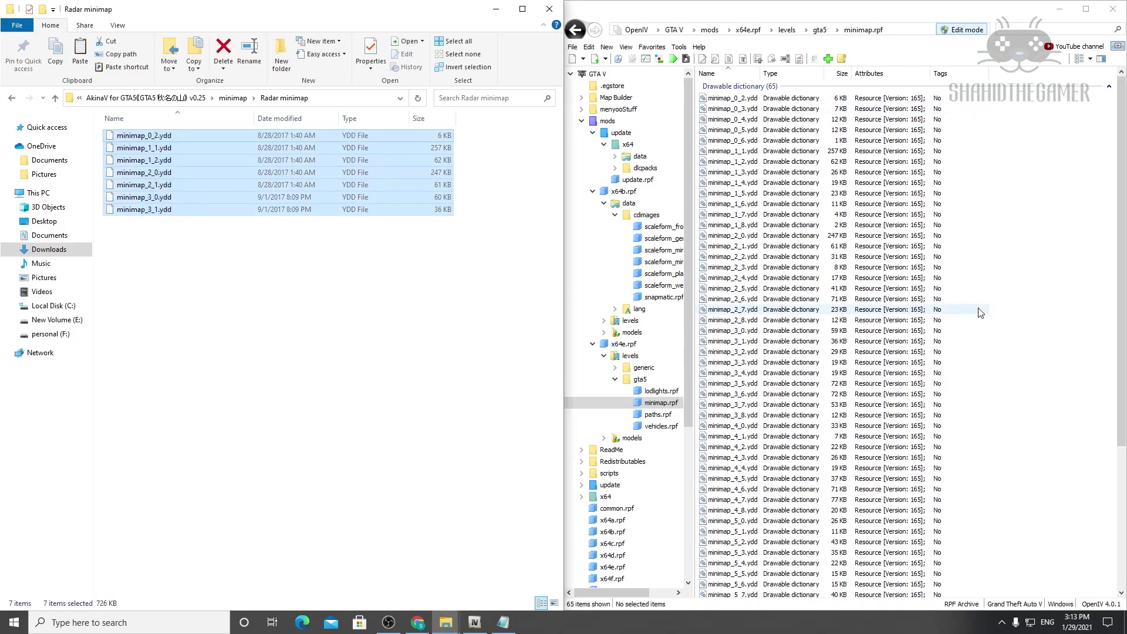
Step: Look through AkinaV's Satellite Pause interface map and screens folders
left_click(55, 98)
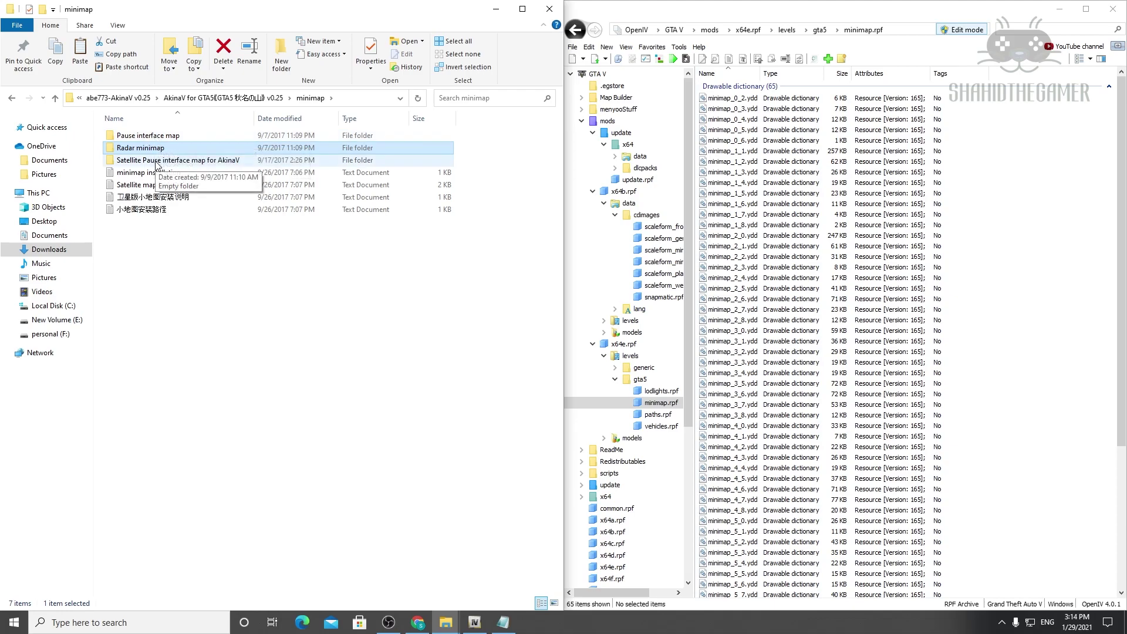
double_click(157, 165)
left_click(54, 99)
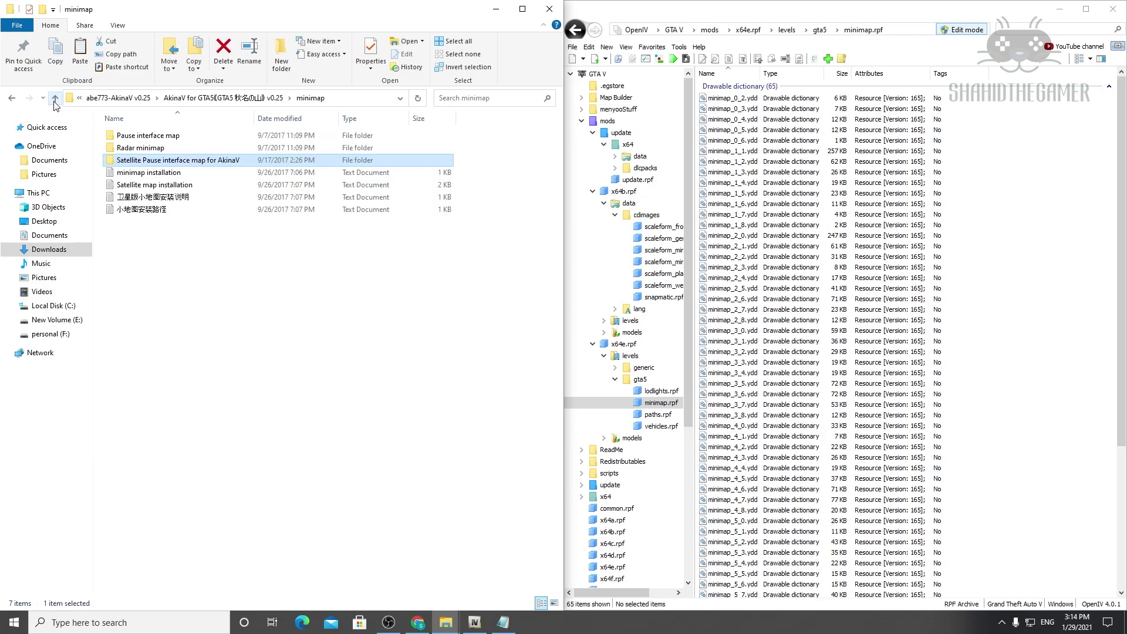
left_click(54, 99)
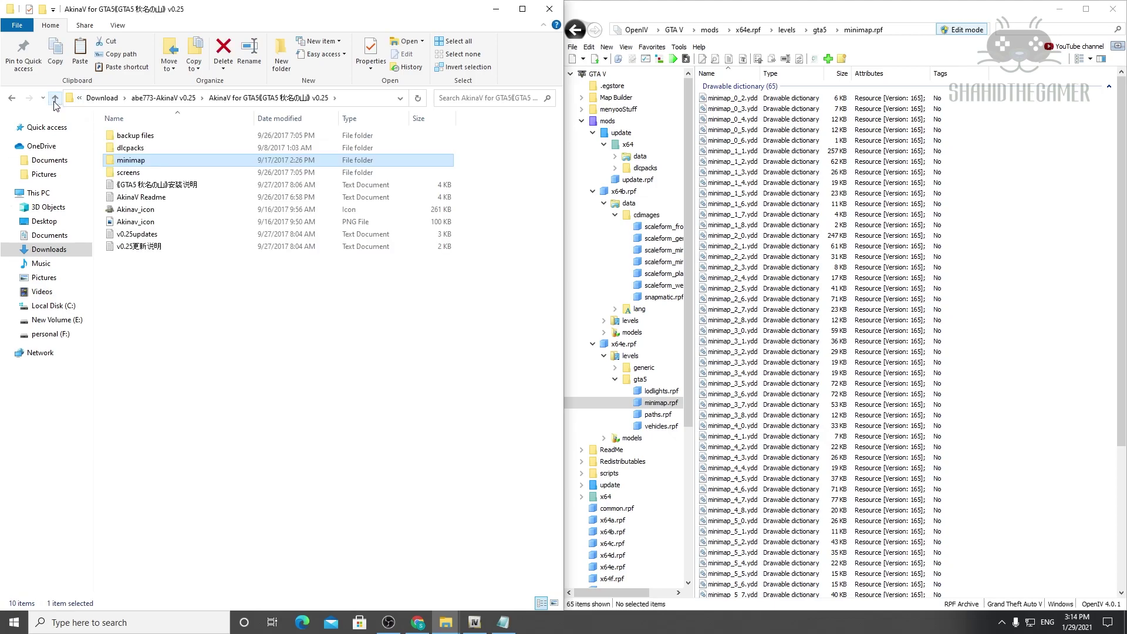
double_click(130, 173)
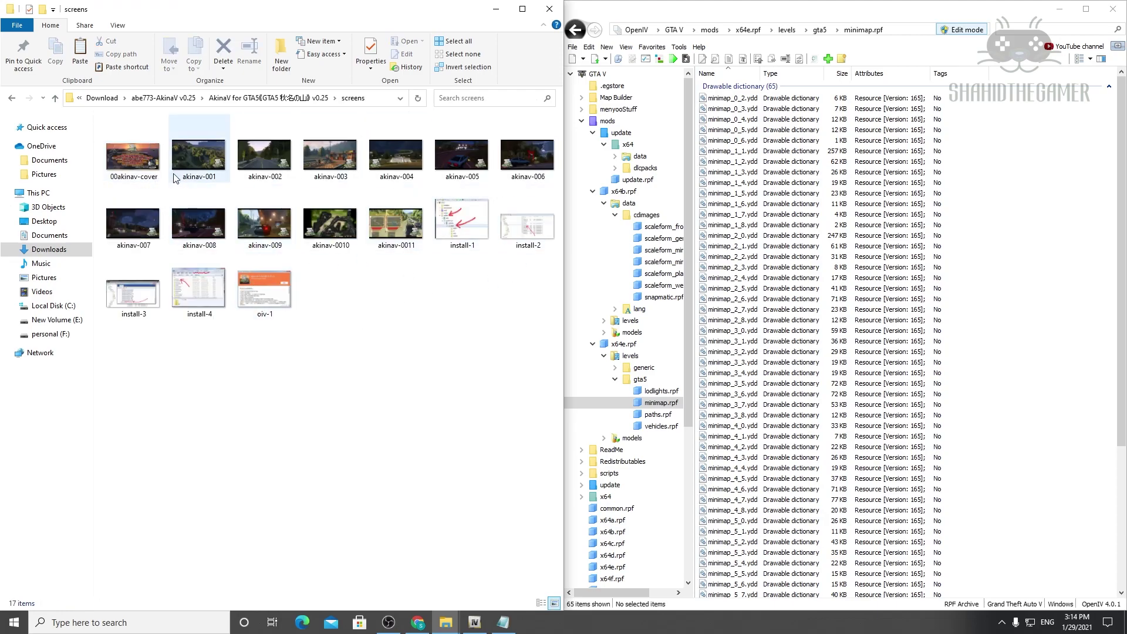
left_click(56, 98)
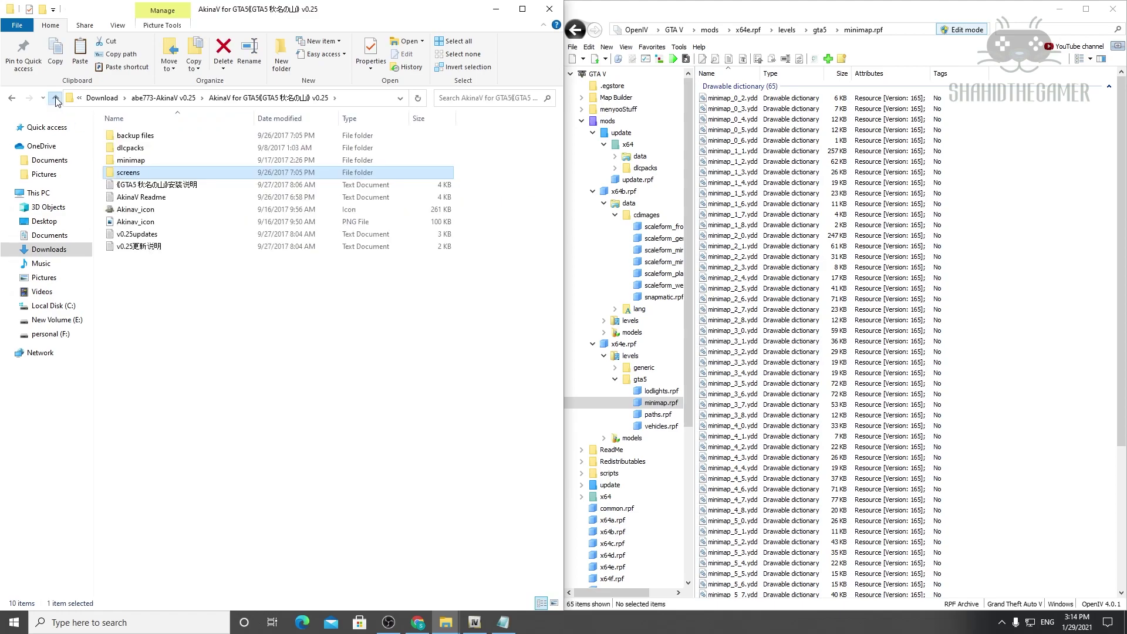
Step: Open the 4197e7-akina races1.1 folder in Download and read the installation instructions in its readme
left_click(56, 99)
left_click(55, 99)
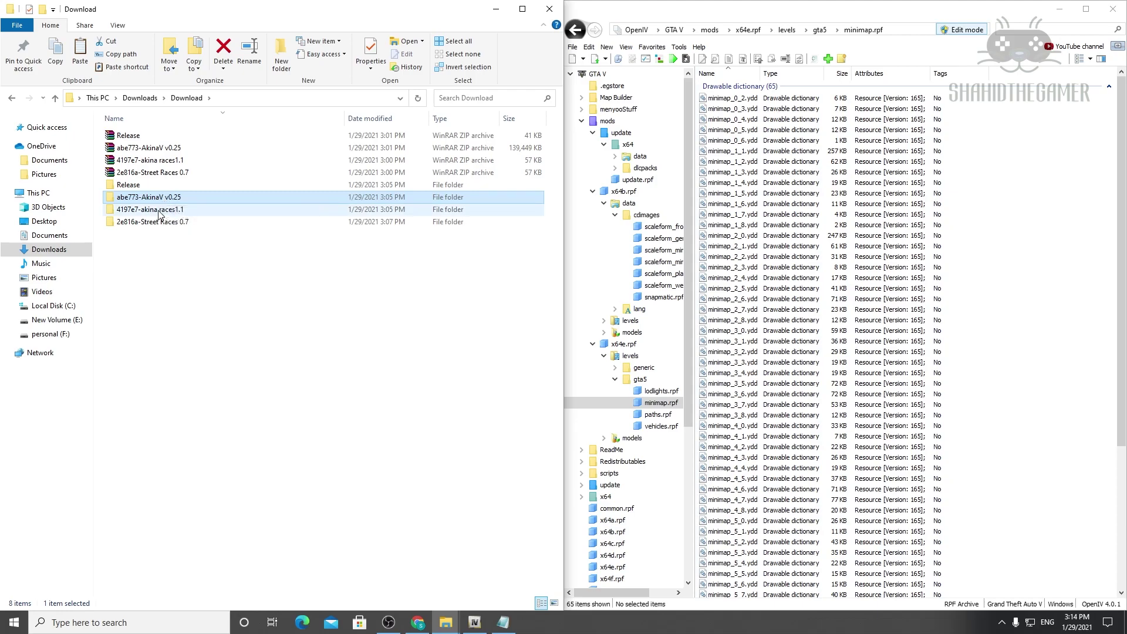
double_click(159, 211)
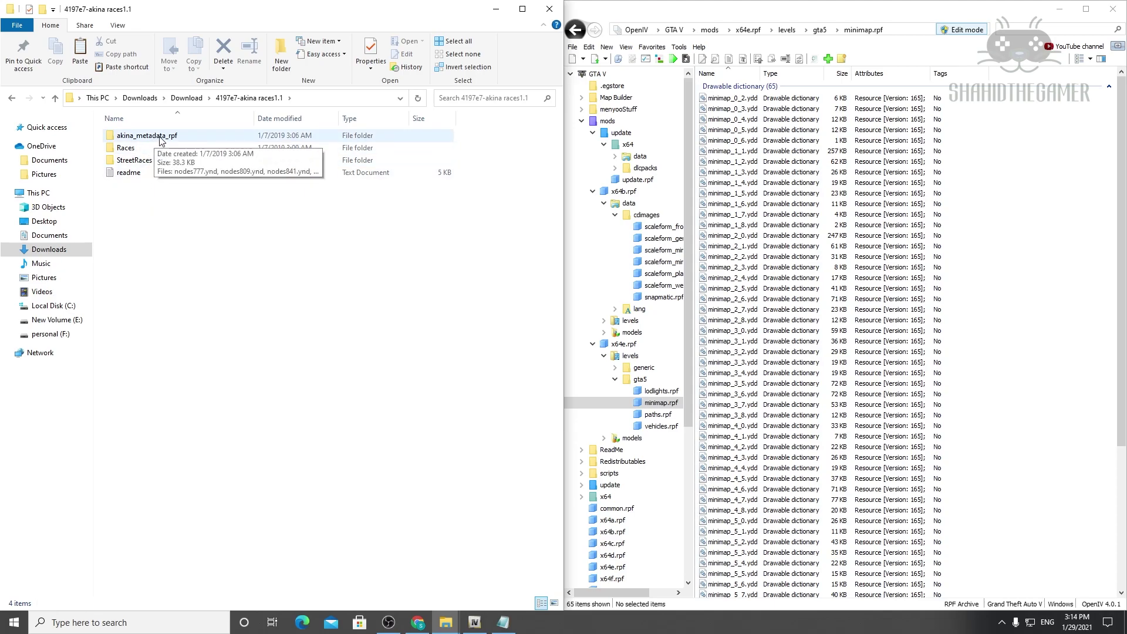
double_click(128, 172)
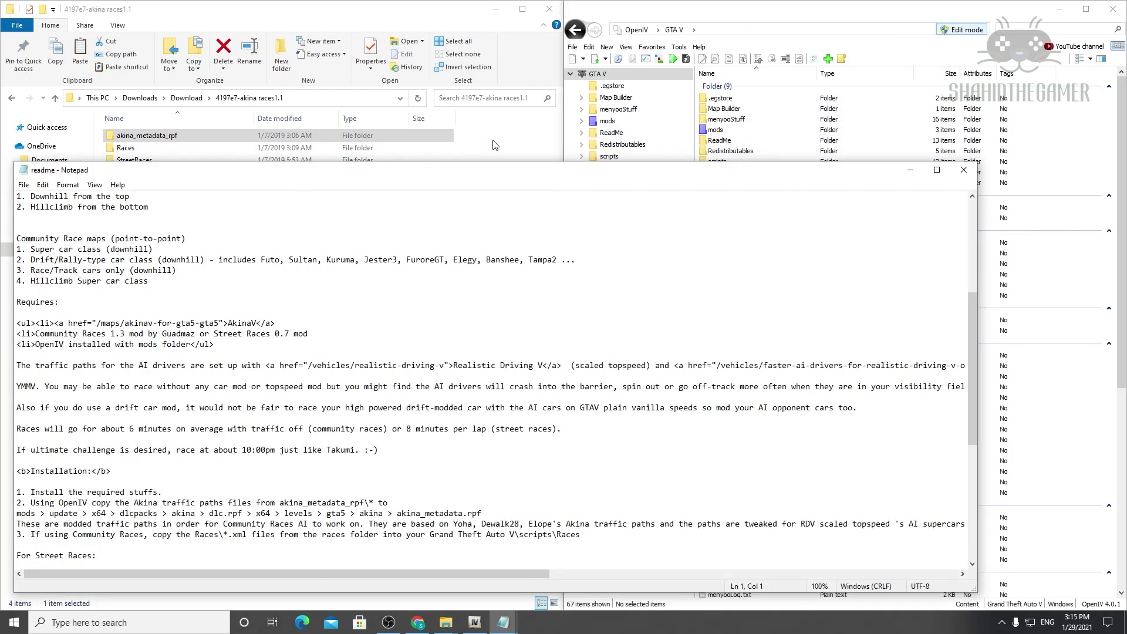
left_click(494, 145)
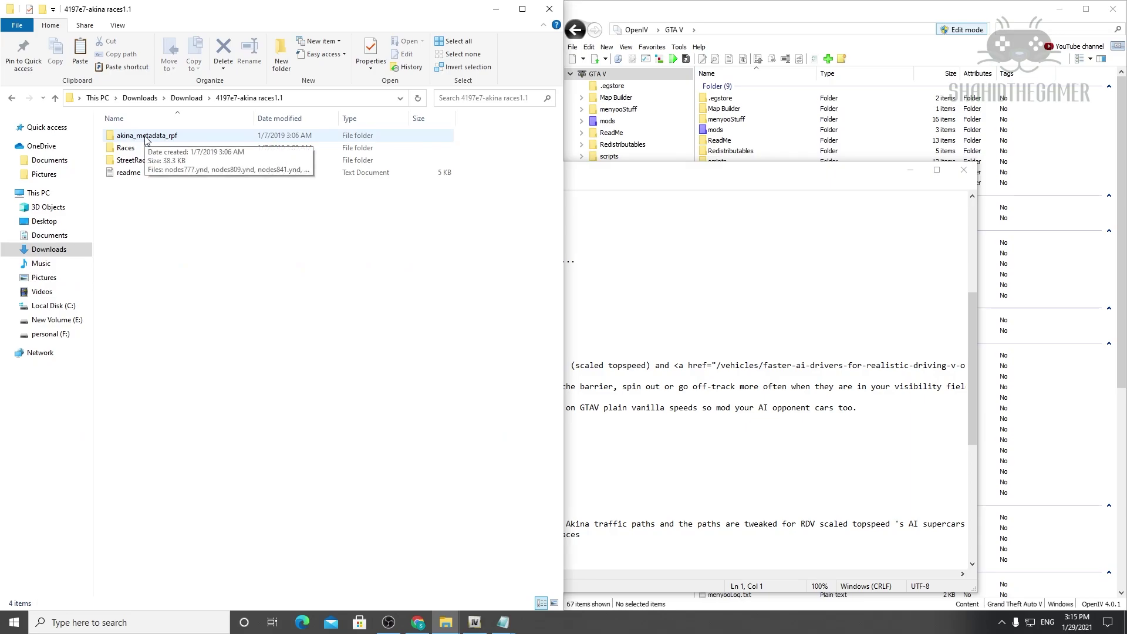
mouse_move(503, 621)
left_click(566, 572)
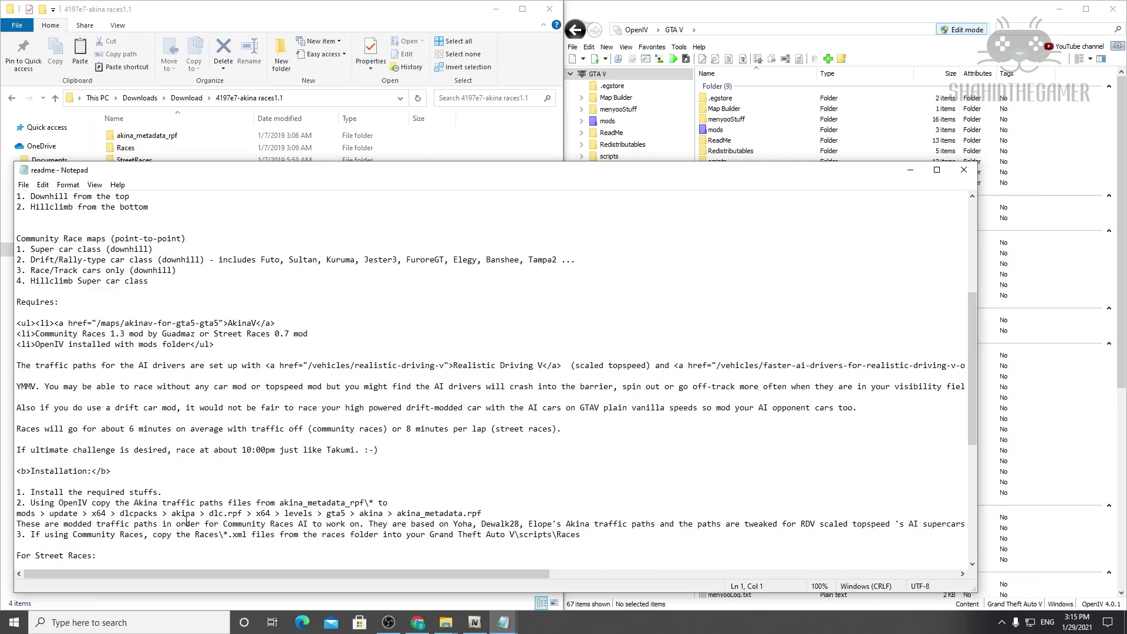
Step: Open akina_metadata.rpf under mods\update\x64\dlcpacks\akinaforv\dlc.rpf\x64\levels\gta5\akina in the OpenIV window
double_click(734, 130)
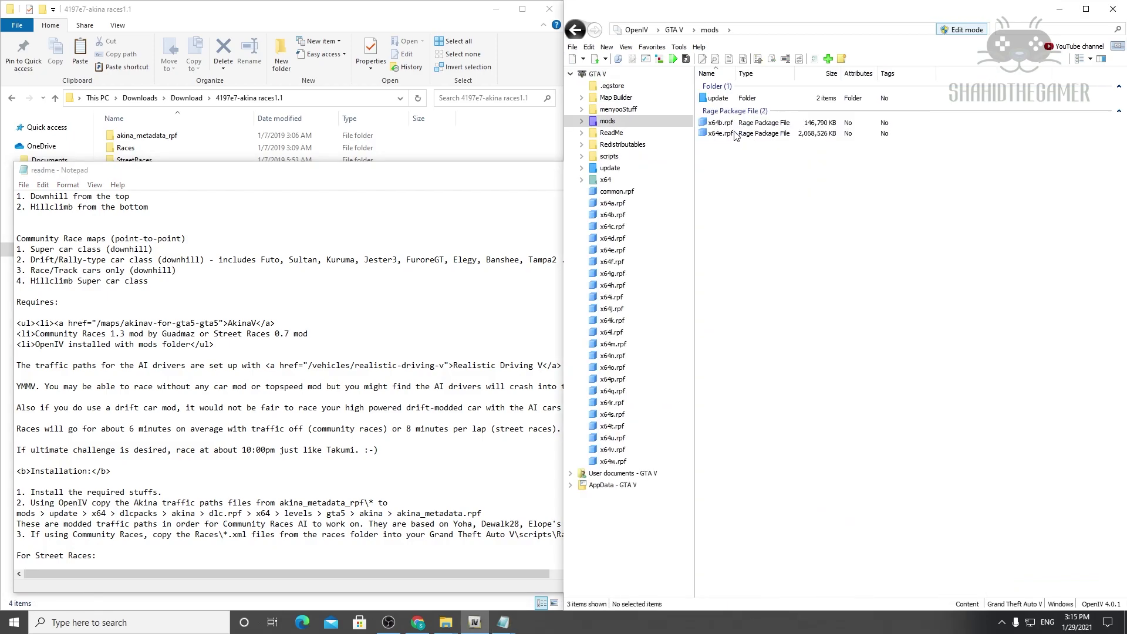
double_click(735, 103)
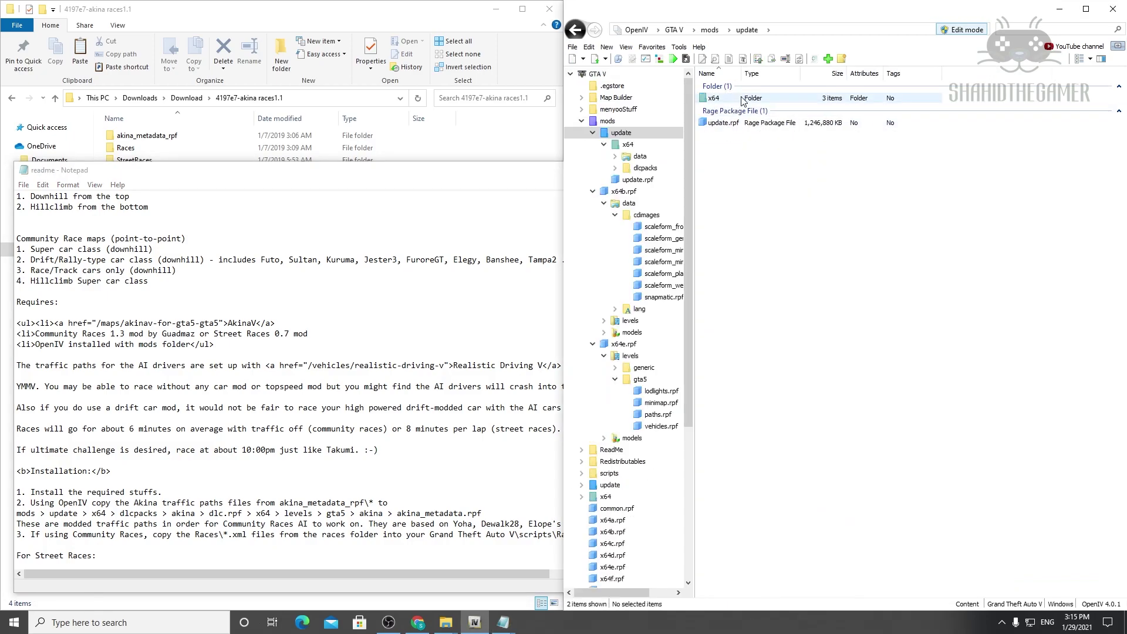
double_click(742, 99)
double_click(742, 106)
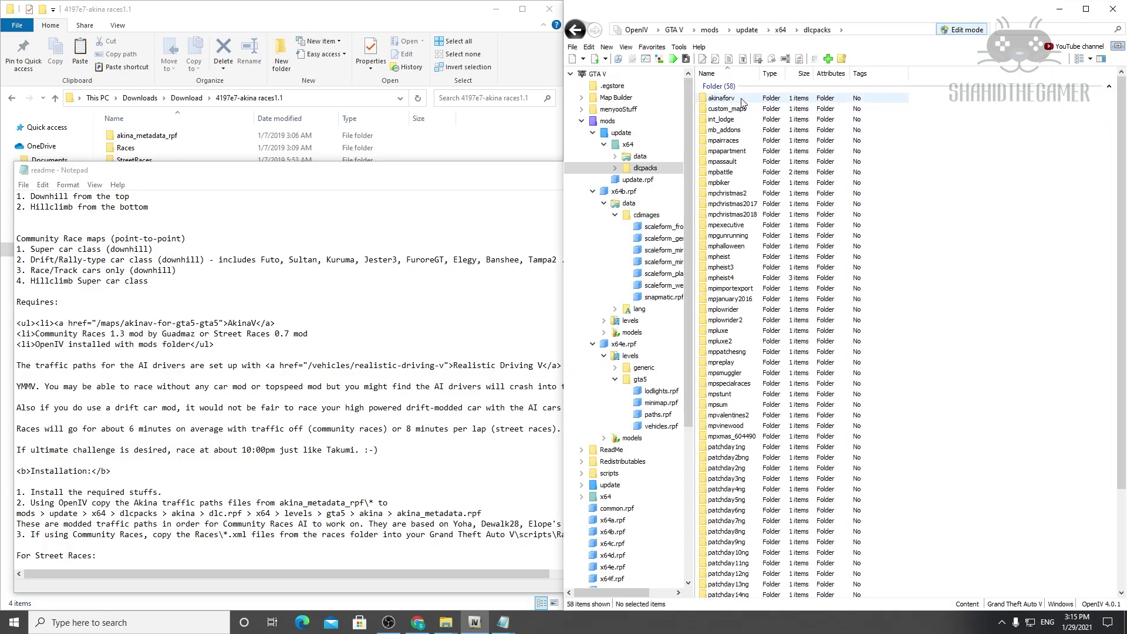
double_click(742, 101)
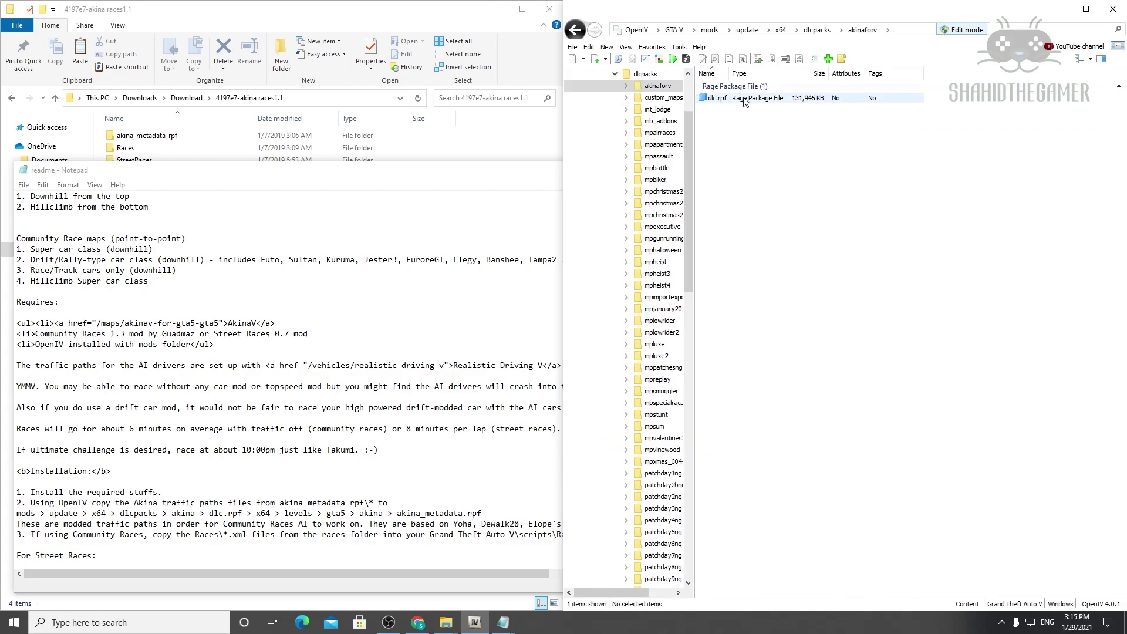
double_click(749, 101)
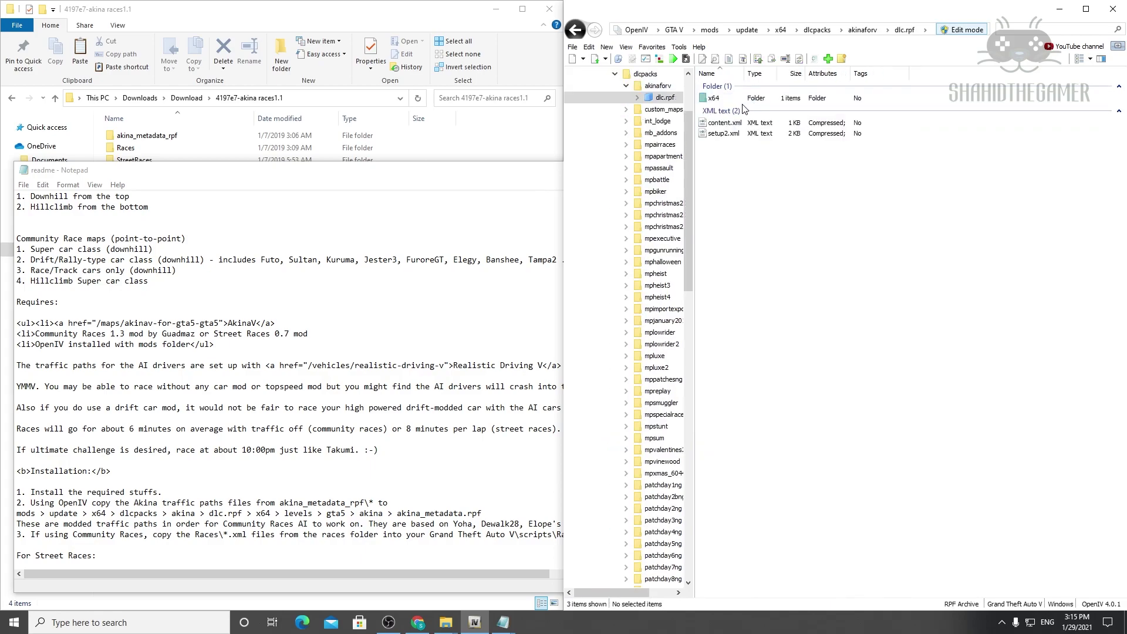
double_click(743, 101)
double_click(743, 101)
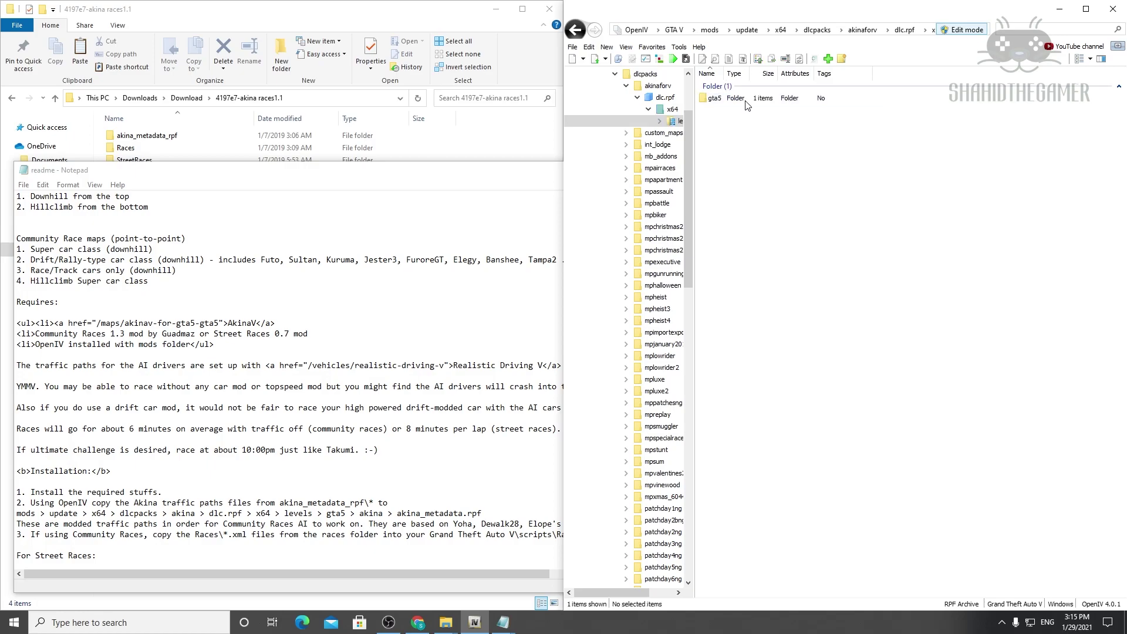
double_click(754, 101)
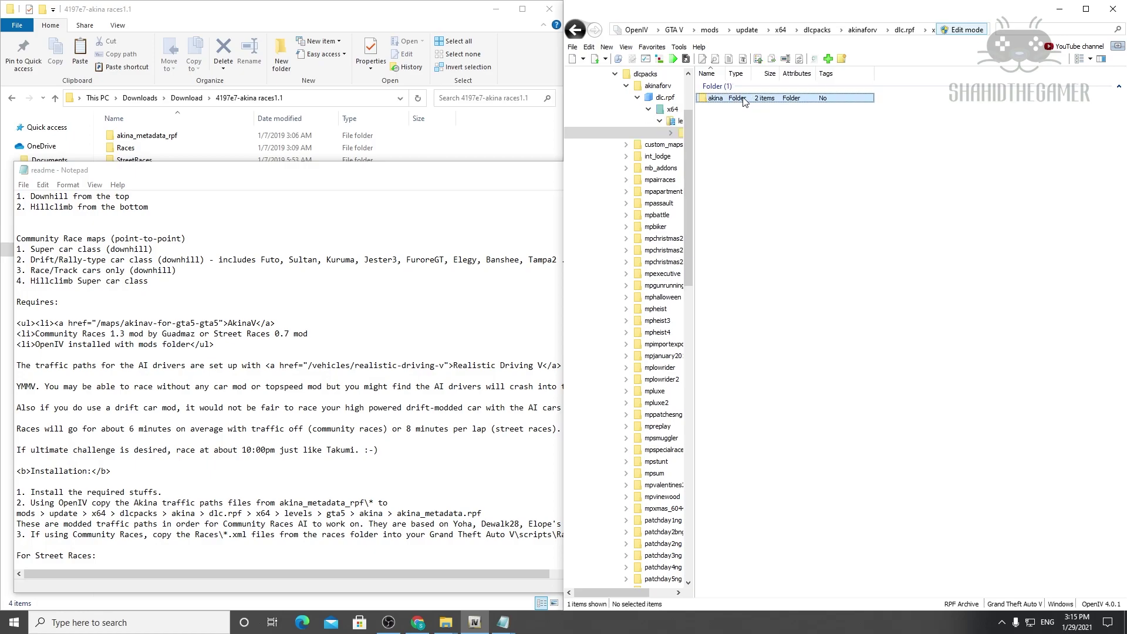
double_click(746, 101)
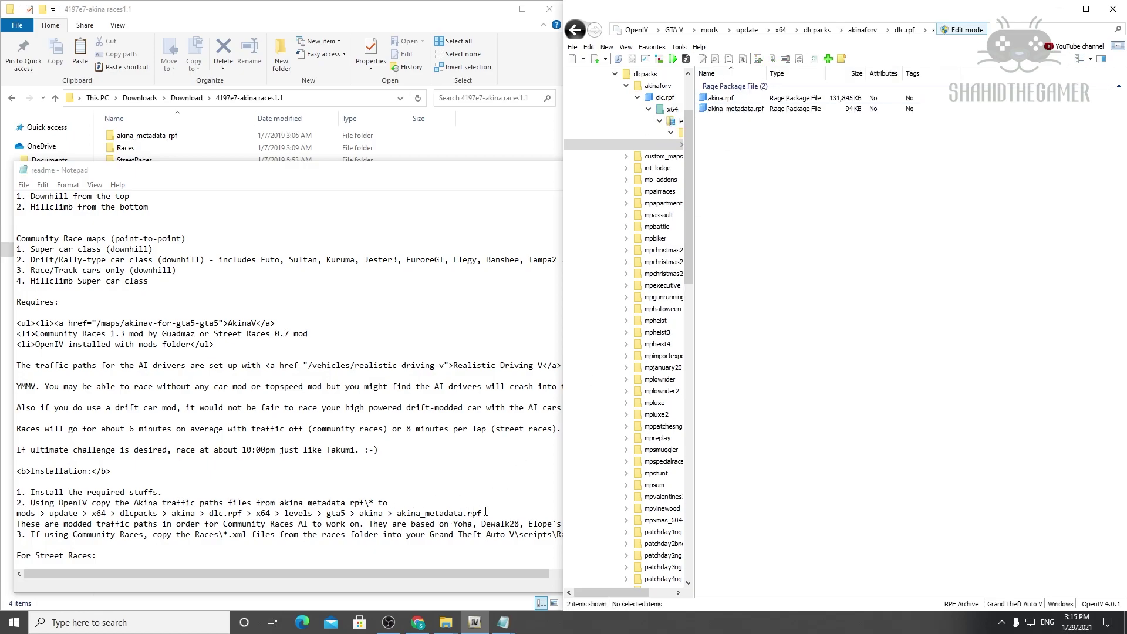
double_click(740, 109)
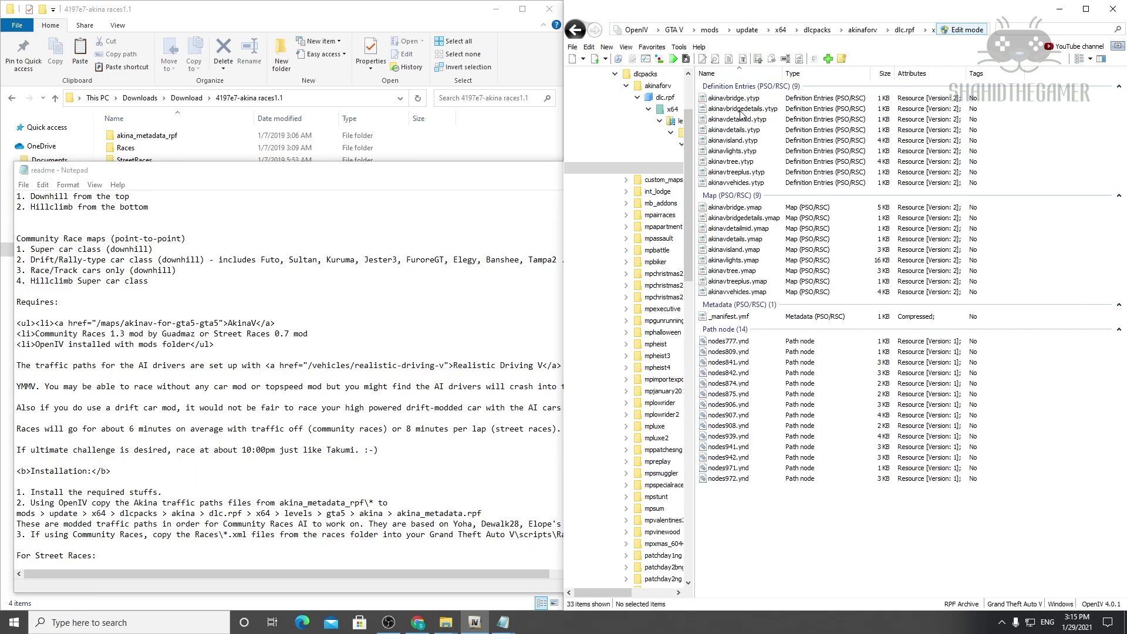
Step: Copy all the nodes ynd files from the akina races akina_metadata_rpf folder into akina_metadata.rpf
double_click(147, 136)
left_click_drag(238, 369, 736, 353)
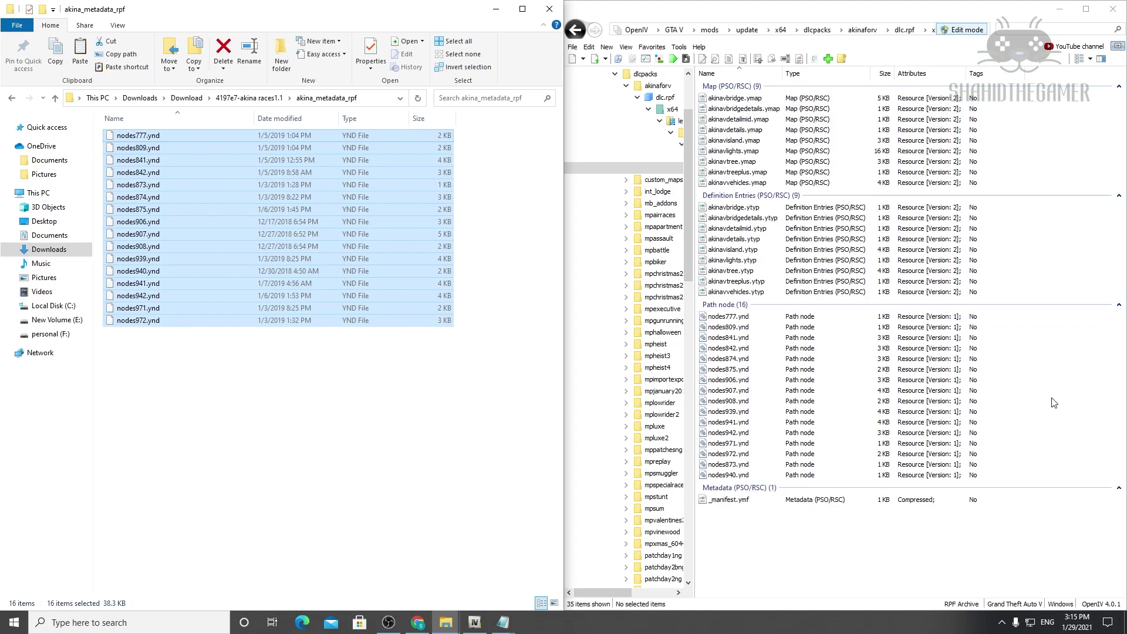
left_click(56, 99)
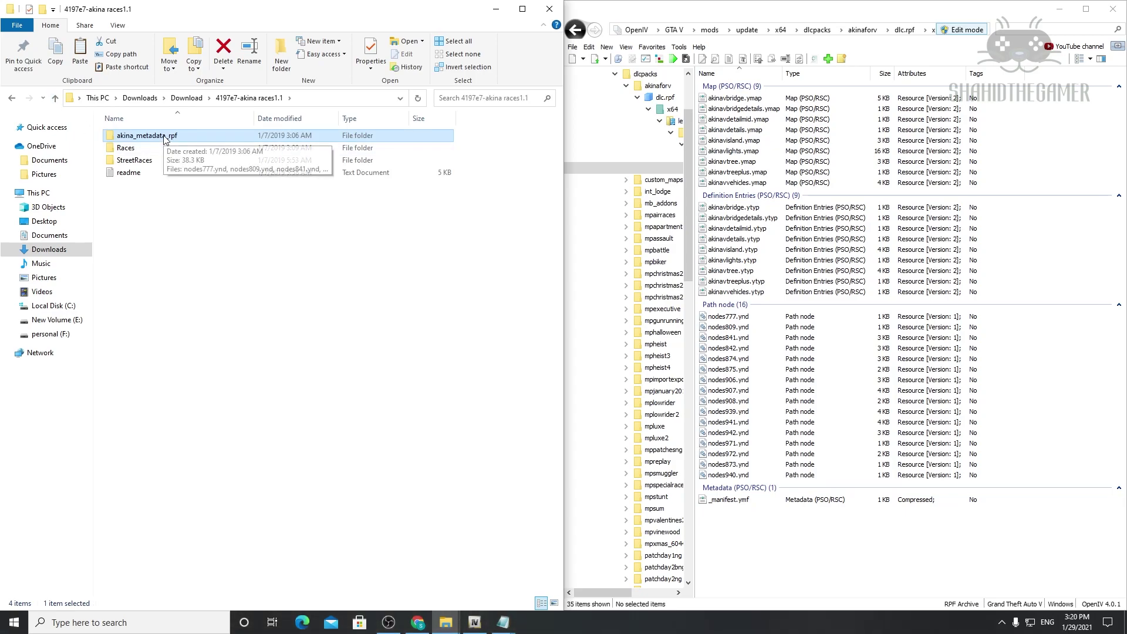
Step: Look through the akina_metadata_rpf and Races folders of the akina races download
double_click(164, 136)
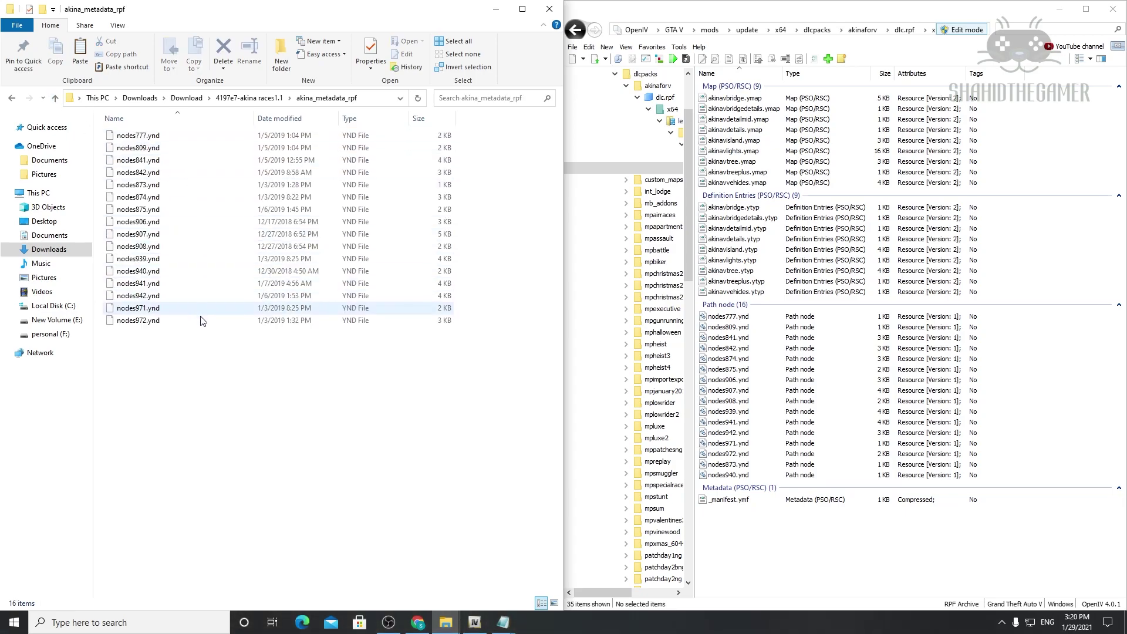
left_click(55, 98)
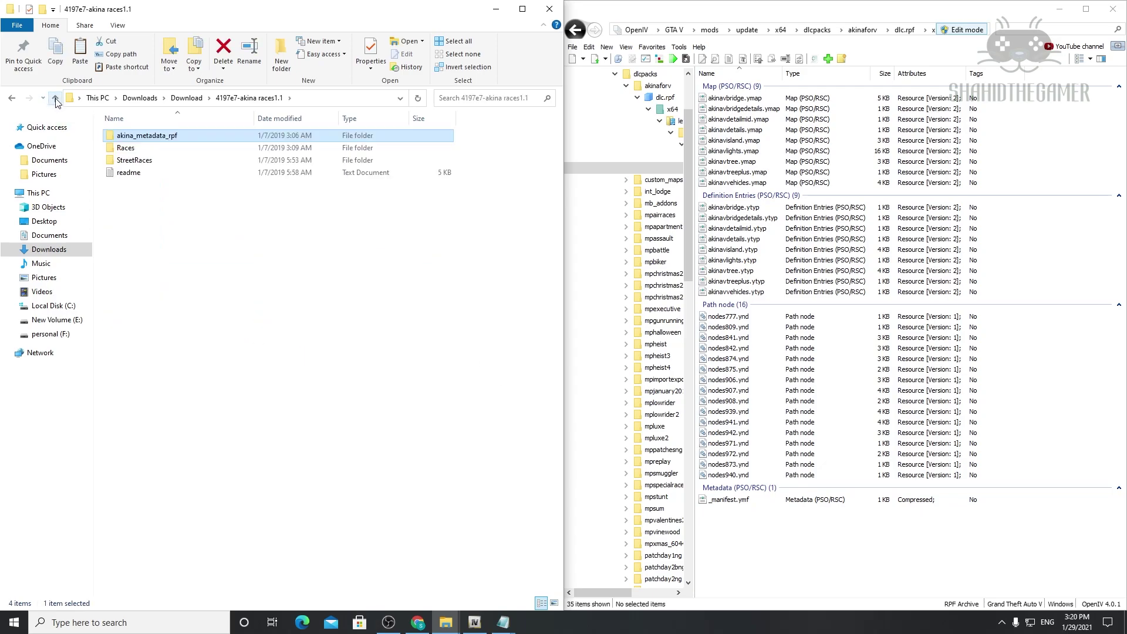
double_click(151, 155)
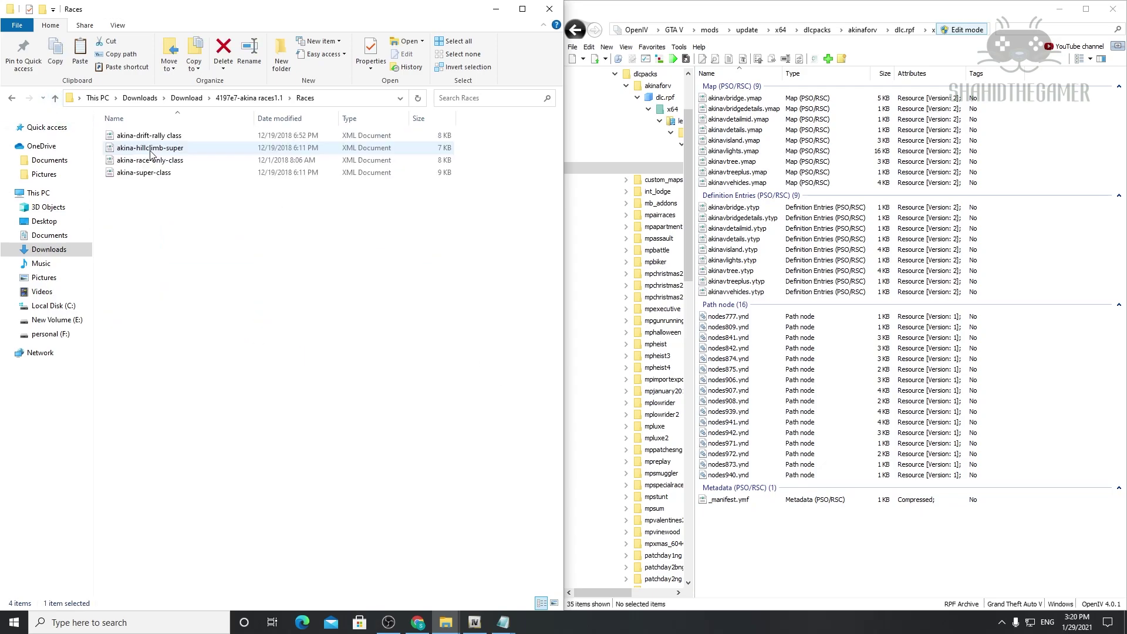
left_click_drag(209, 202, 139, 138)
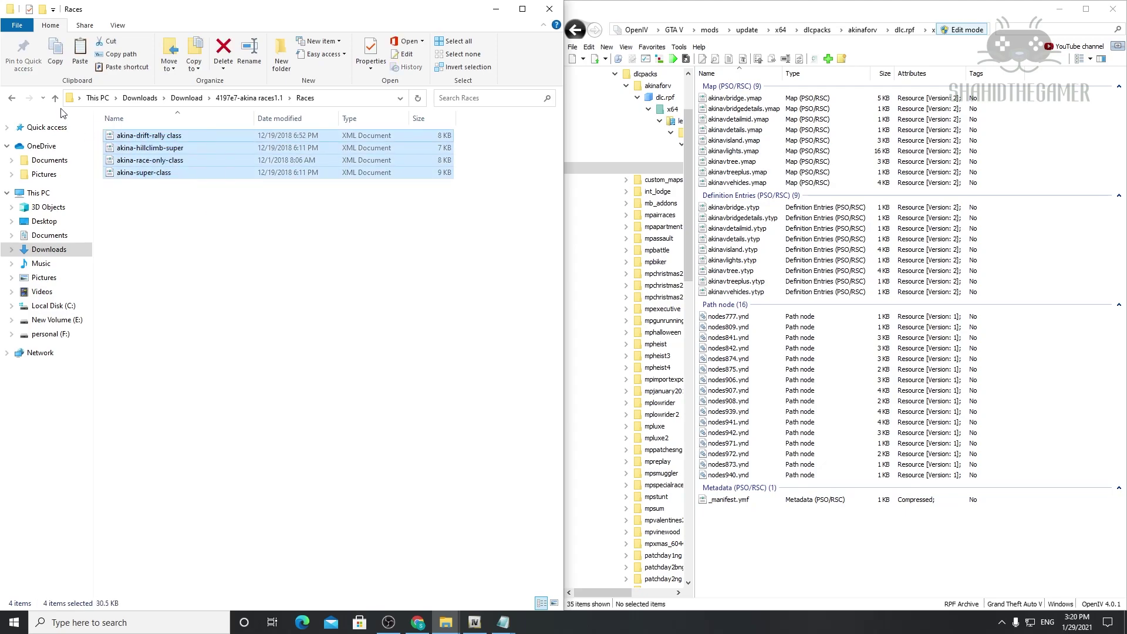
left_click(55, 98)
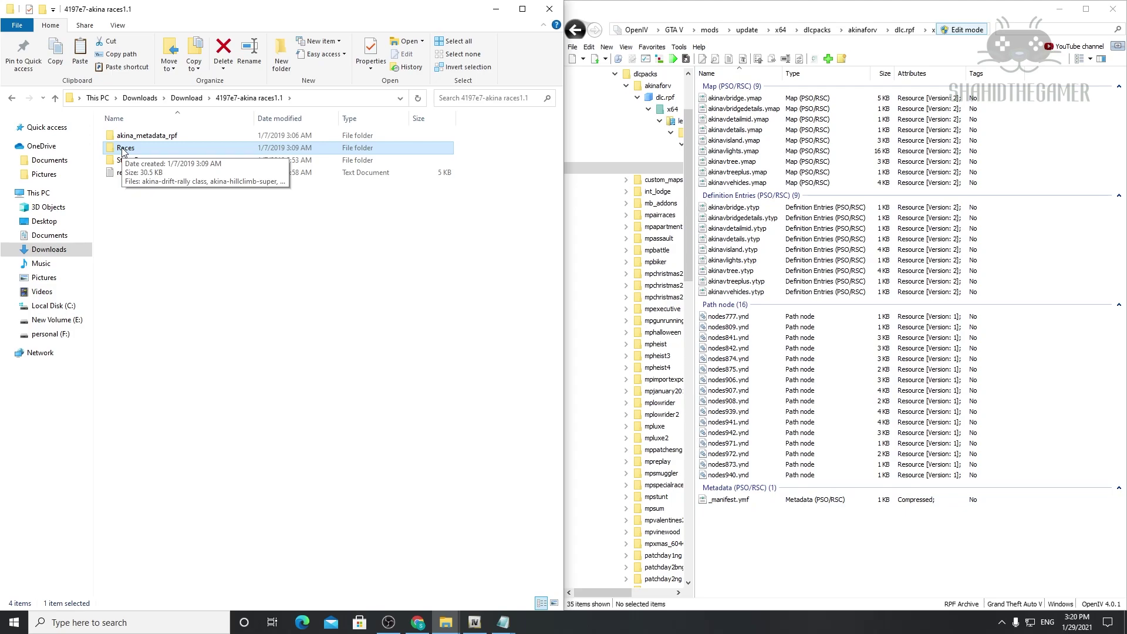
mouse_move(135, 165)
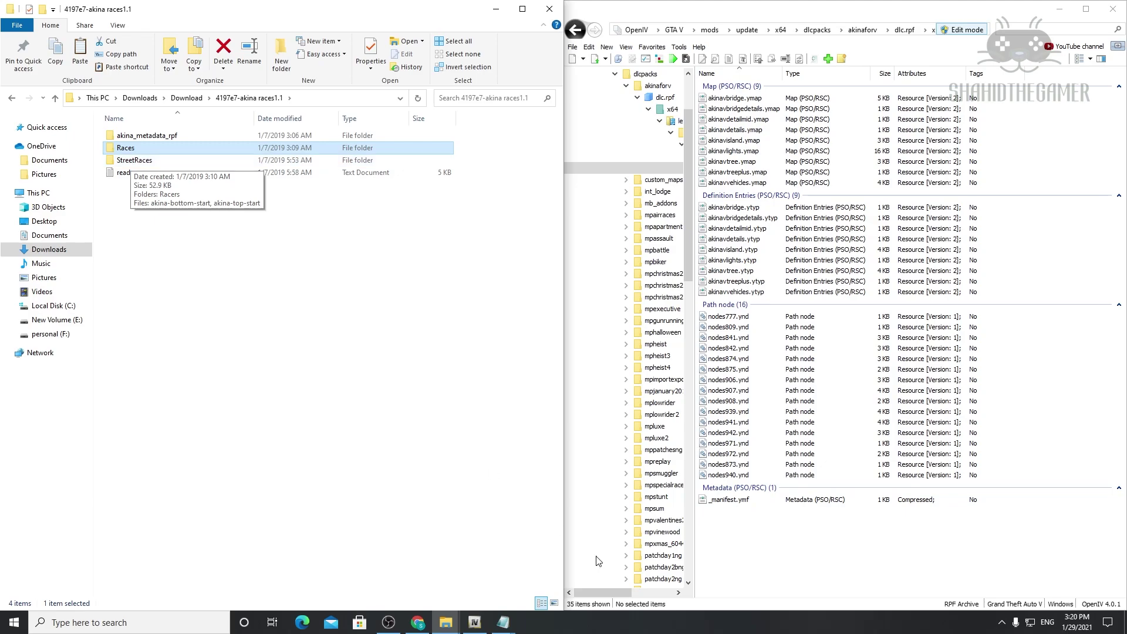
Step: Read the Street Races installation instructions in the akina races readme, highlighting the two copy steps, and minimize it
mouse_move(514, 621)
left_click(564, 499)
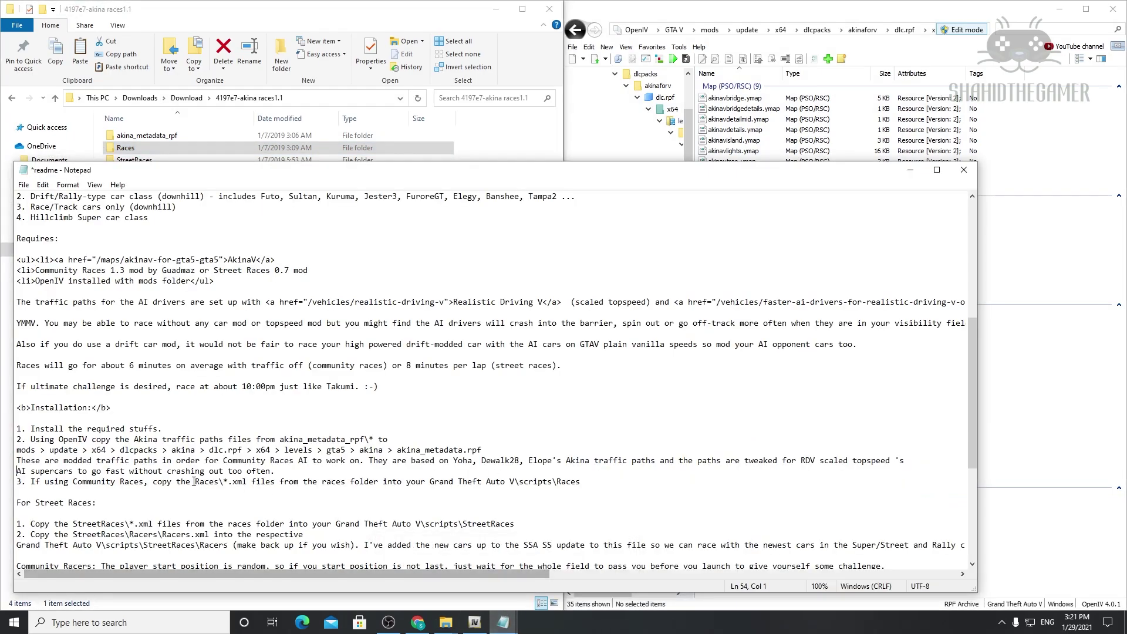
scroll(189, 483, "down", 2)
scroll(118, 535, "down", 2)
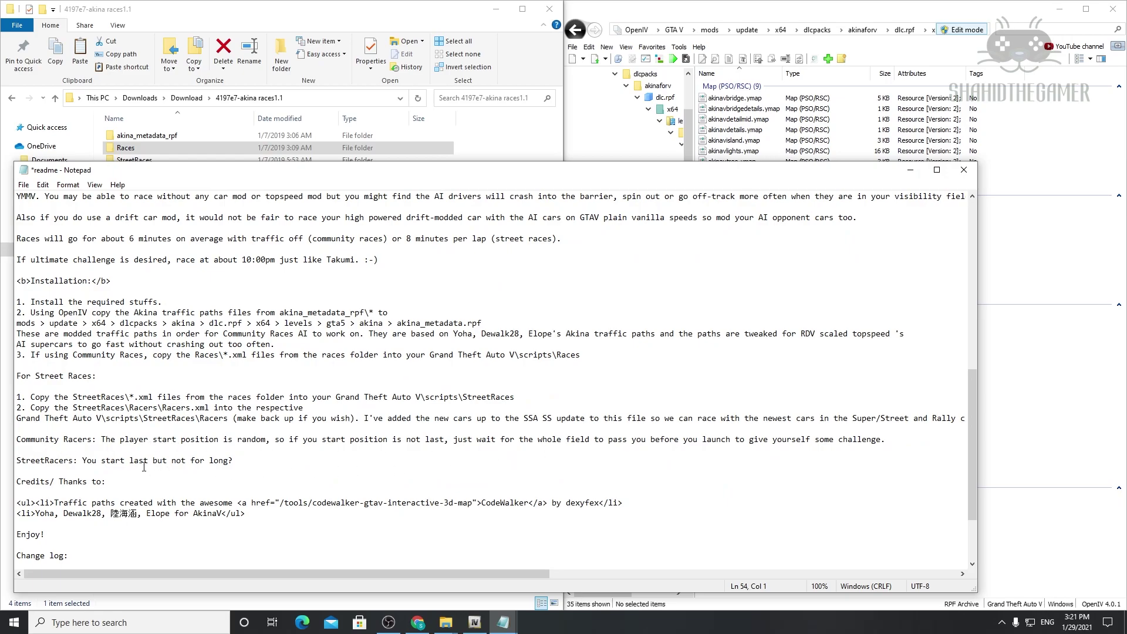
left_click_drag(31, 399, 306, 408)
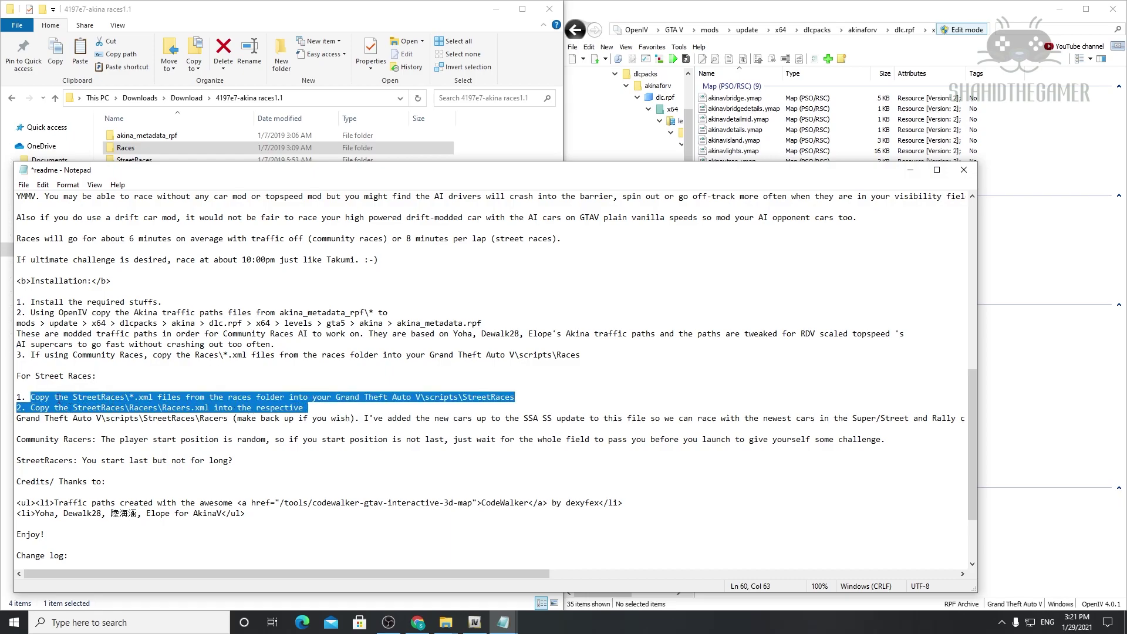
left_click(910, 170)
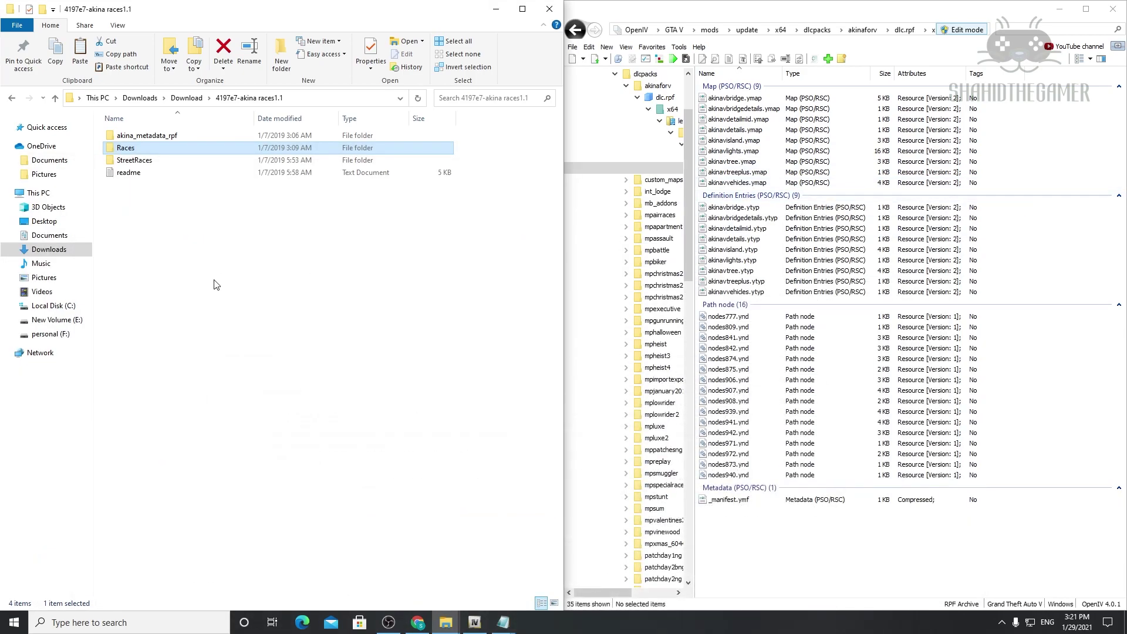
Step: Replace Racers.xml in GTAV\scripts\StreetRaces\Racers with the one from the akina races StreetRaces\Racers folder
double_click(147, 167)
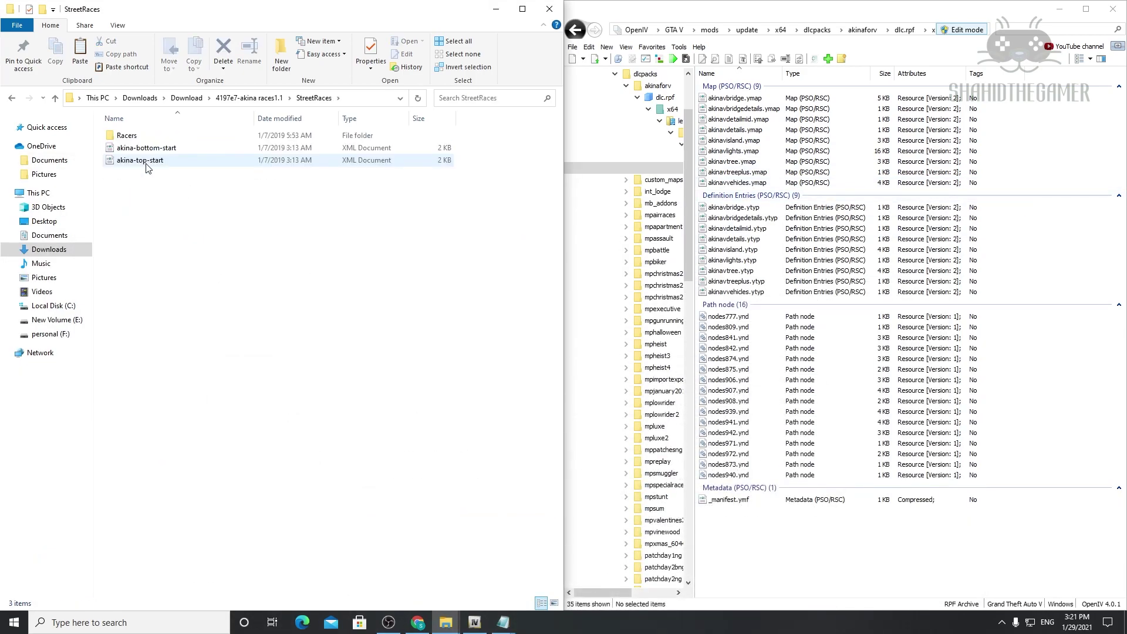
mouse_move(446, 628)
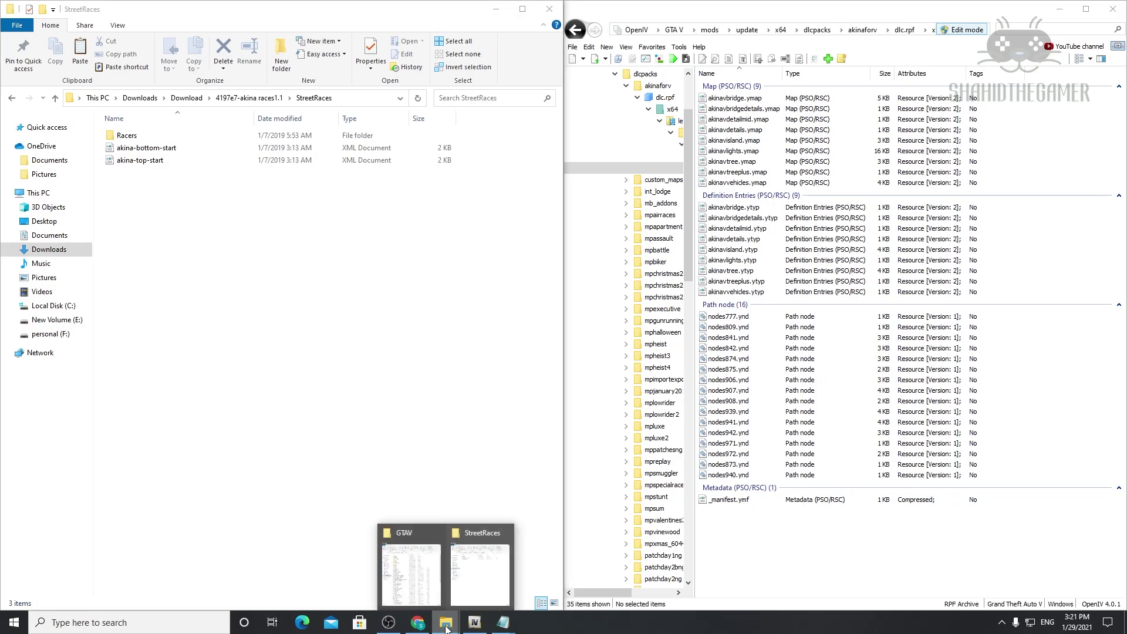
left_click(424, 594)
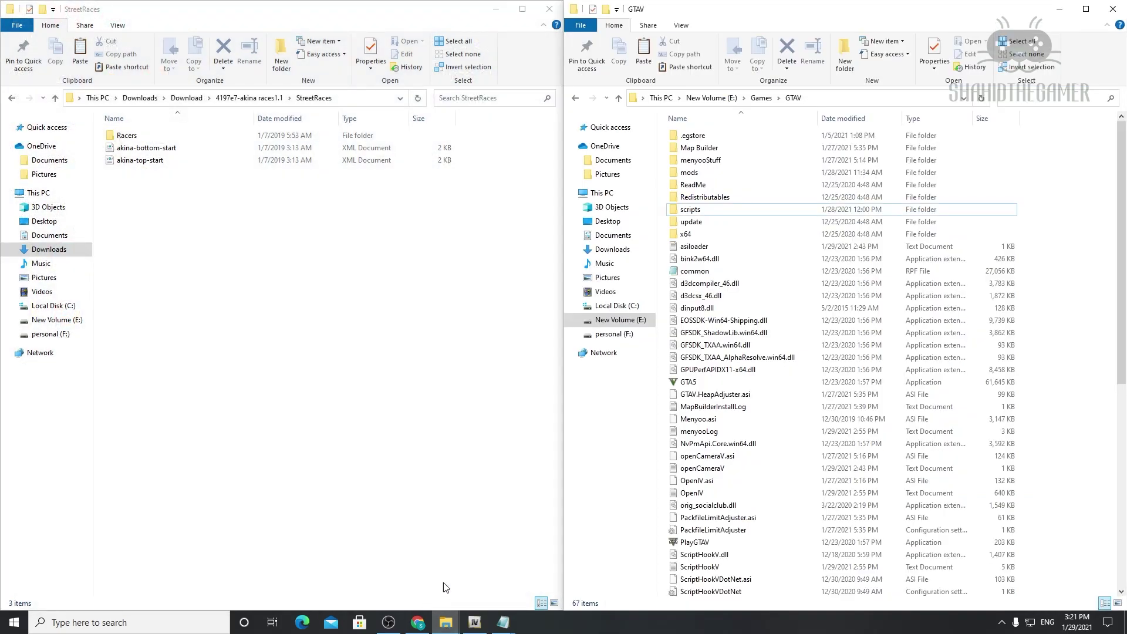
double_click(718, 210)
double_click(718, 150)
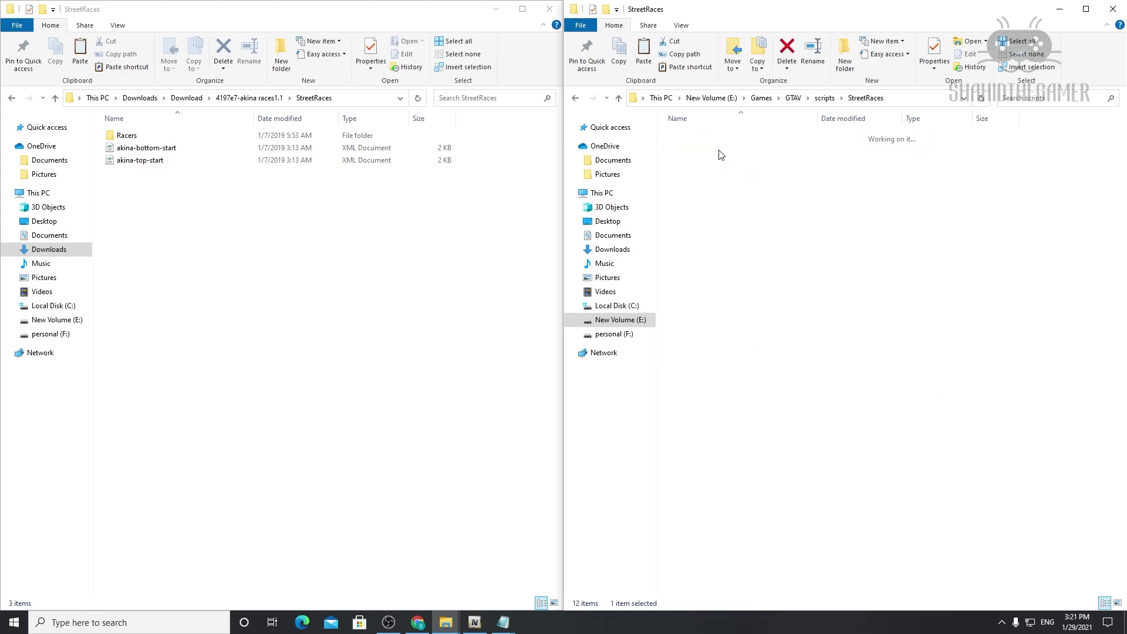
double_click(145, 137)
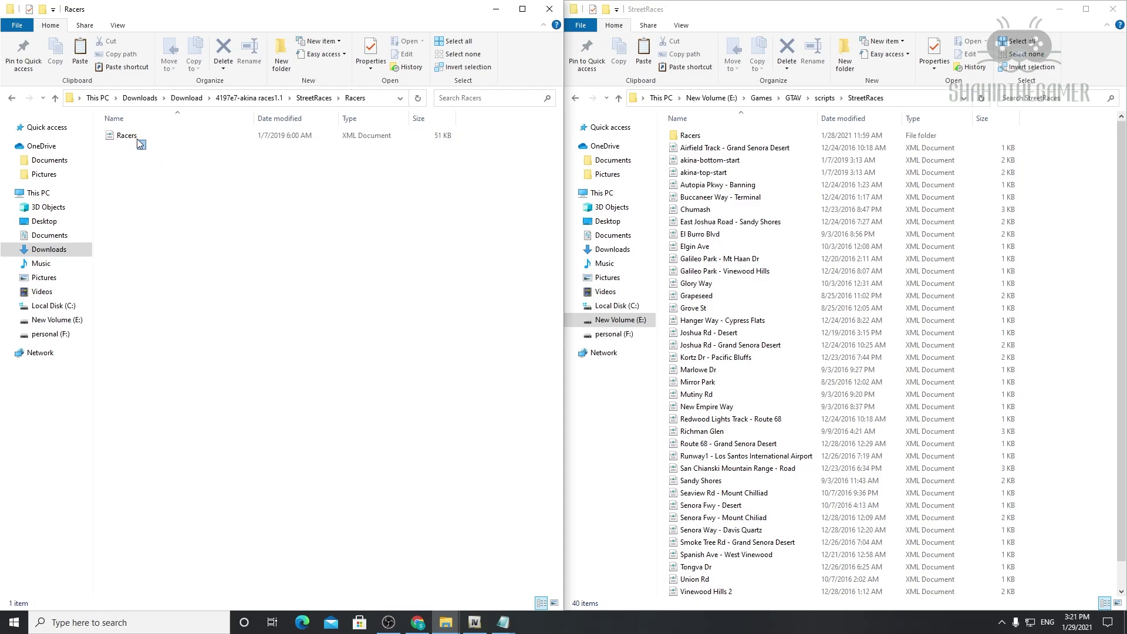
left_click(134, 137)
double_click(728, 135)
key("ctrl+v")
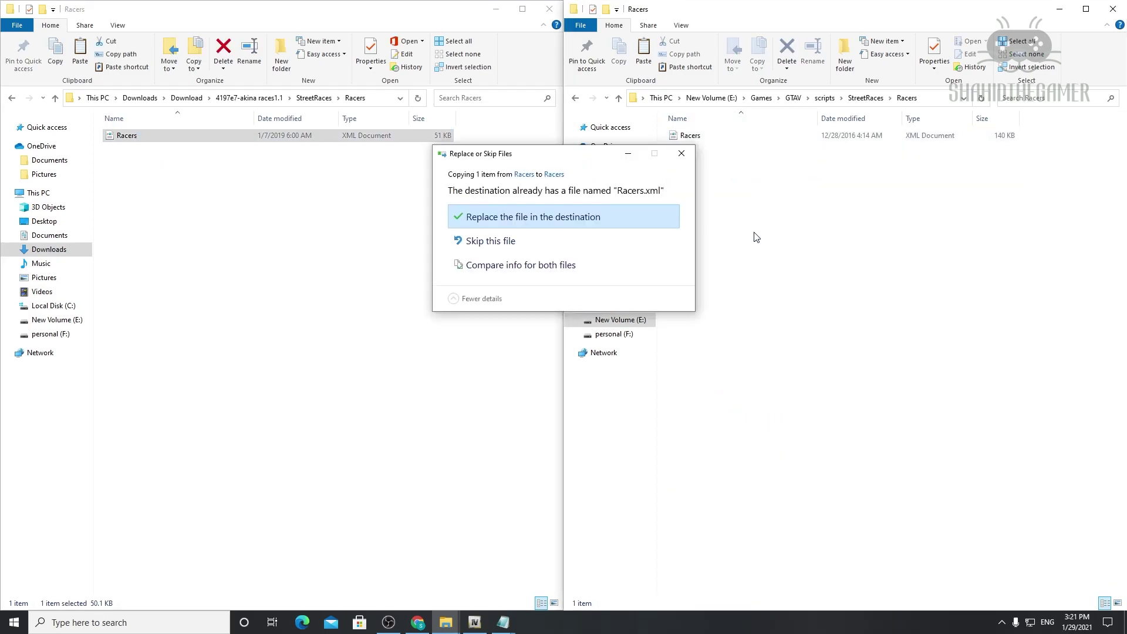
left_click(567, 222)
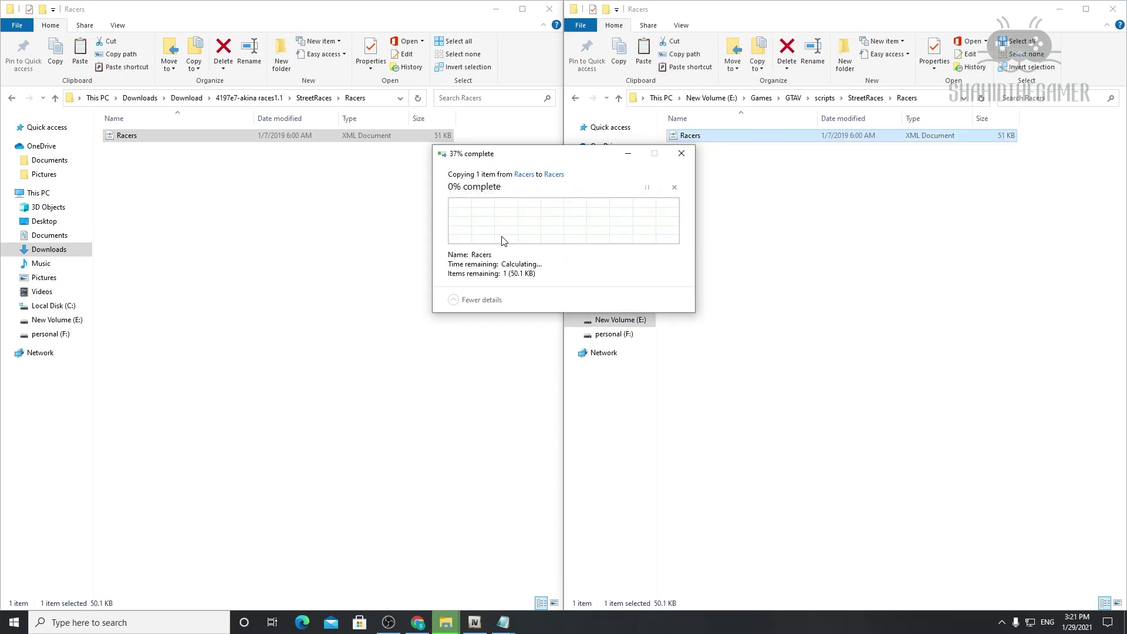
Step: Copy akina-bottom-start and akina-top-start from the akina races StreetRaces folder into GTAV\scripts\StreetRaces, replacing the existing files
left_click(55, 99)
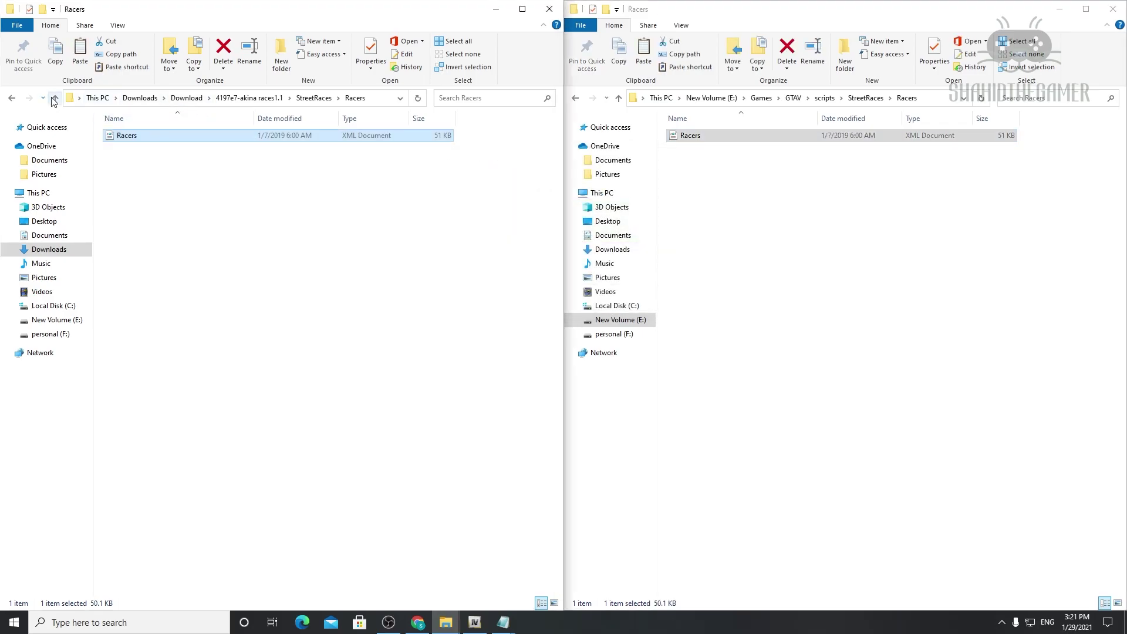
left_click(56, 98)
left_click(618, 98)
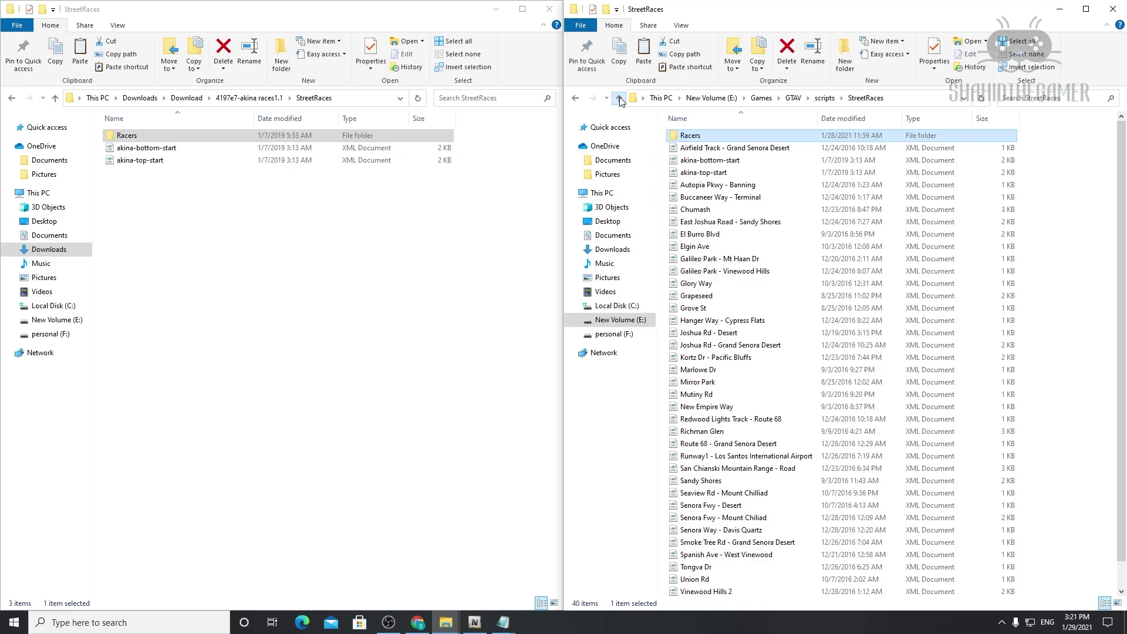
left_click_drag(166, 192, 142, 149)
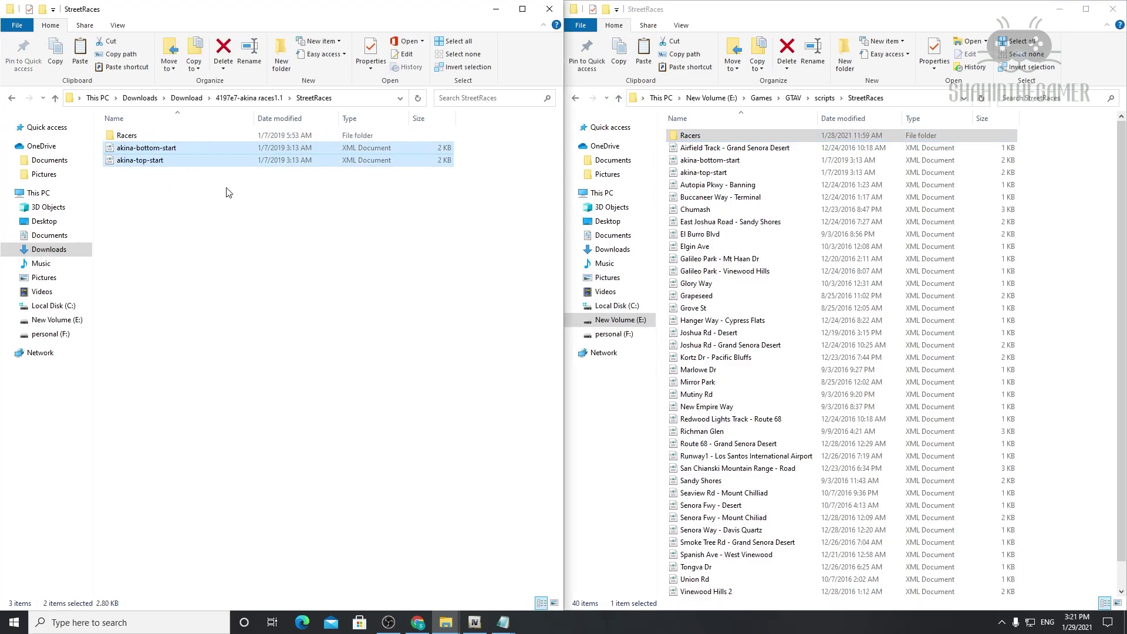
left_click(1041, 329)
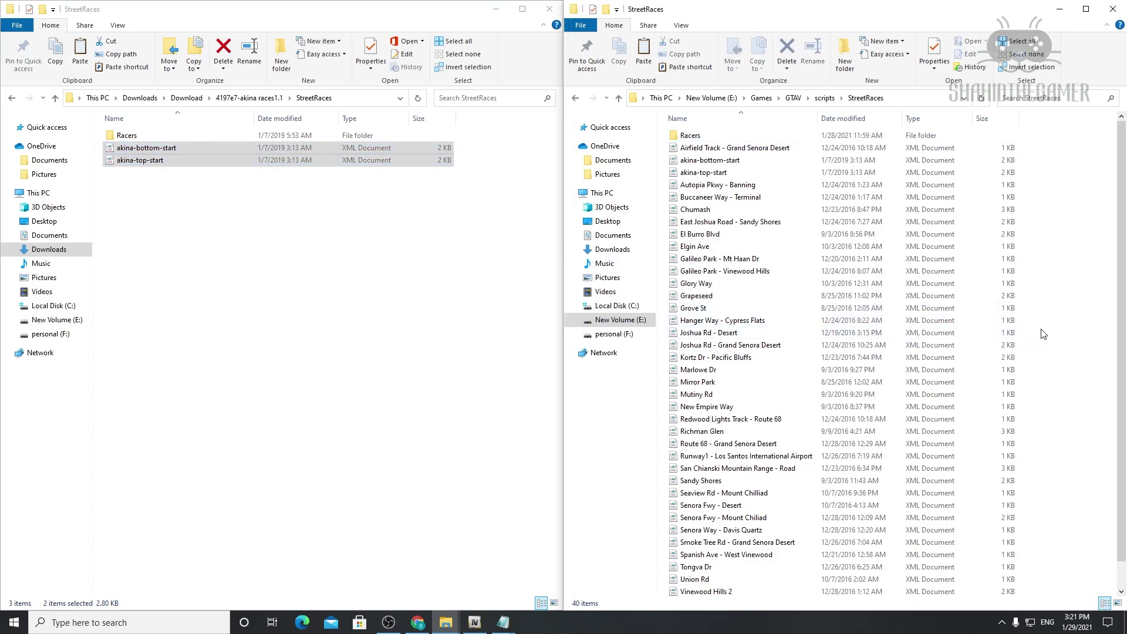
key("ctrl+v")
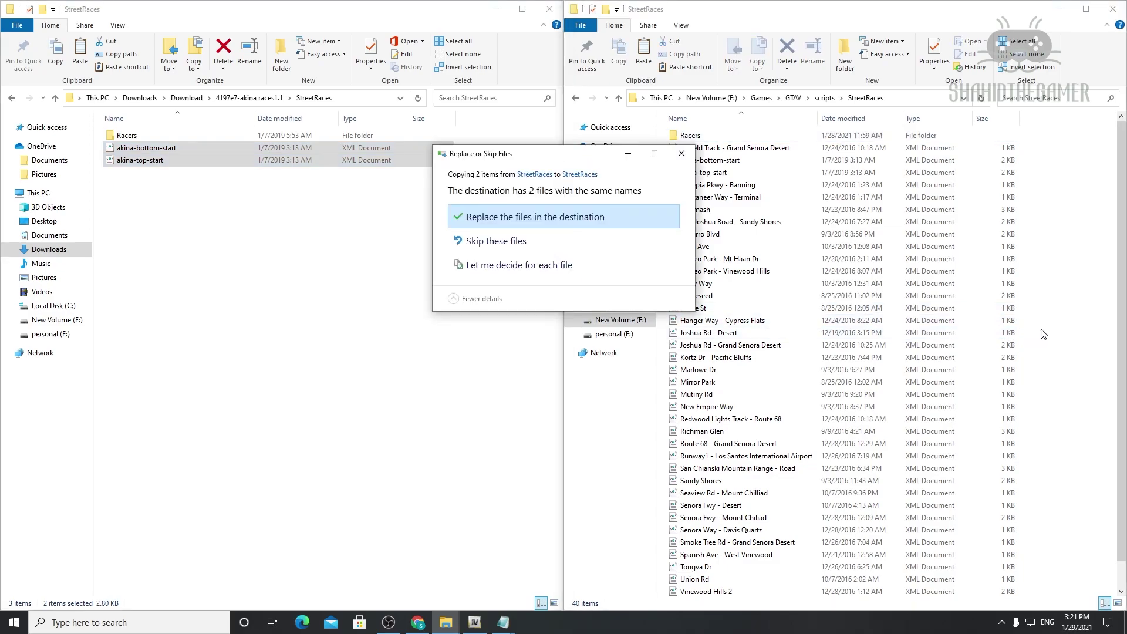
left_click(578, 216)
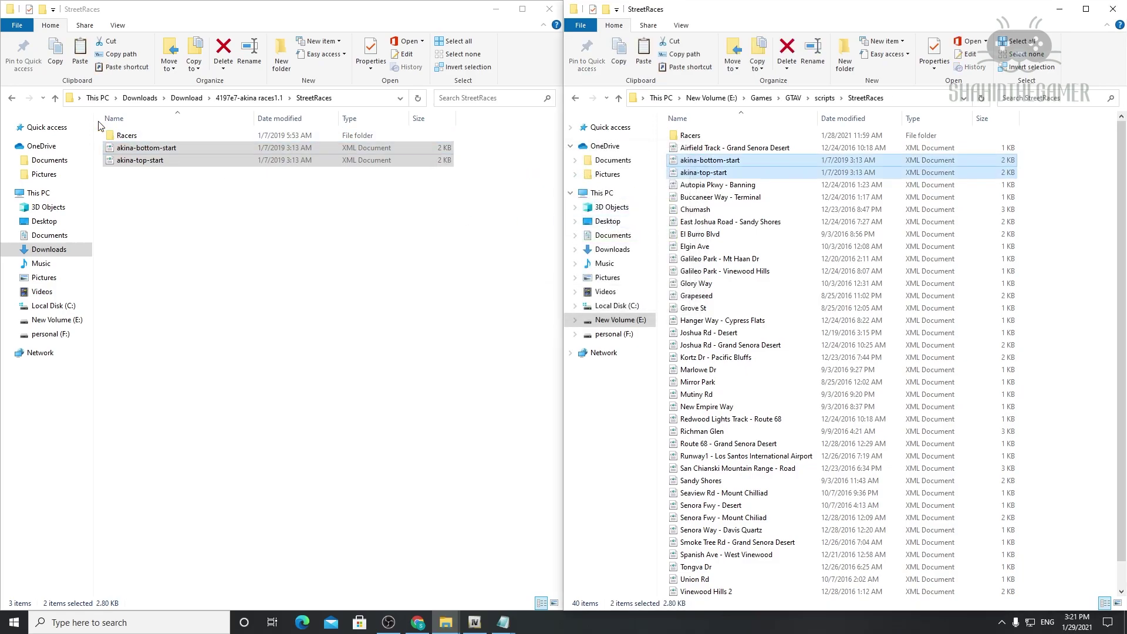
left_click(55, 98)
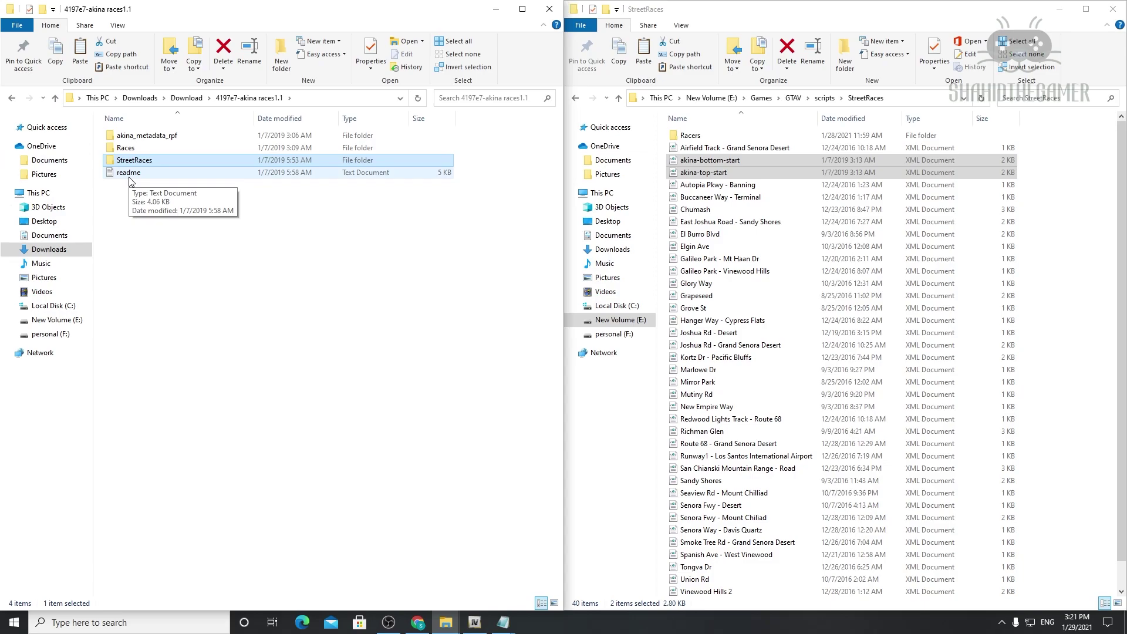
Step: Return from the akina races folder to the Download folder to review the mod downloads
left_click(56, 98)
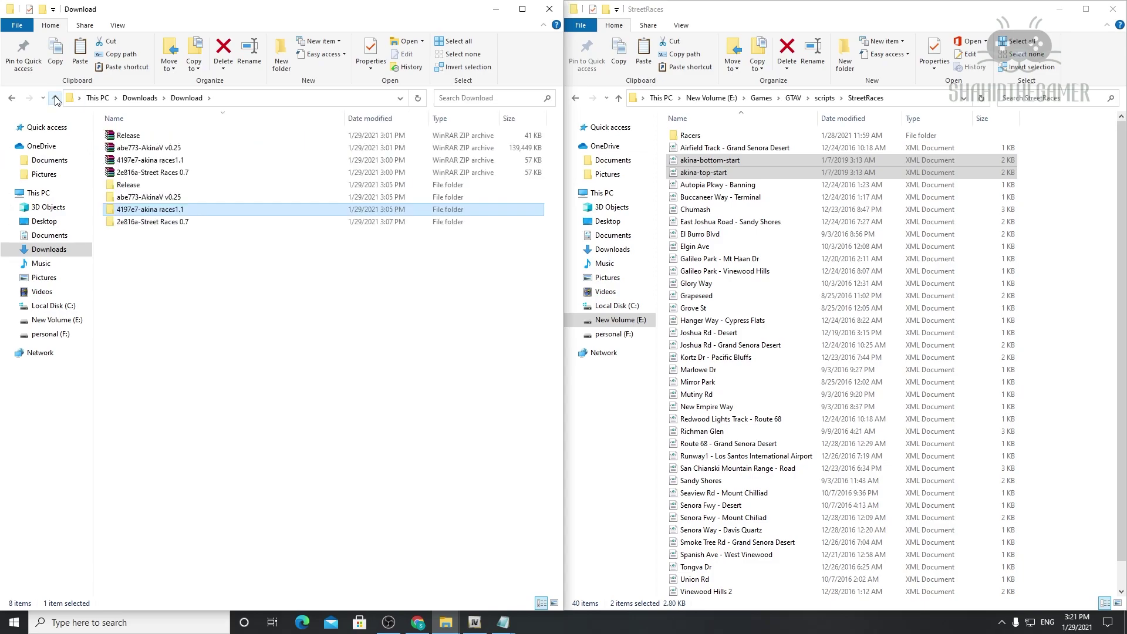
left_click_drag(187, 246, 129, 187)
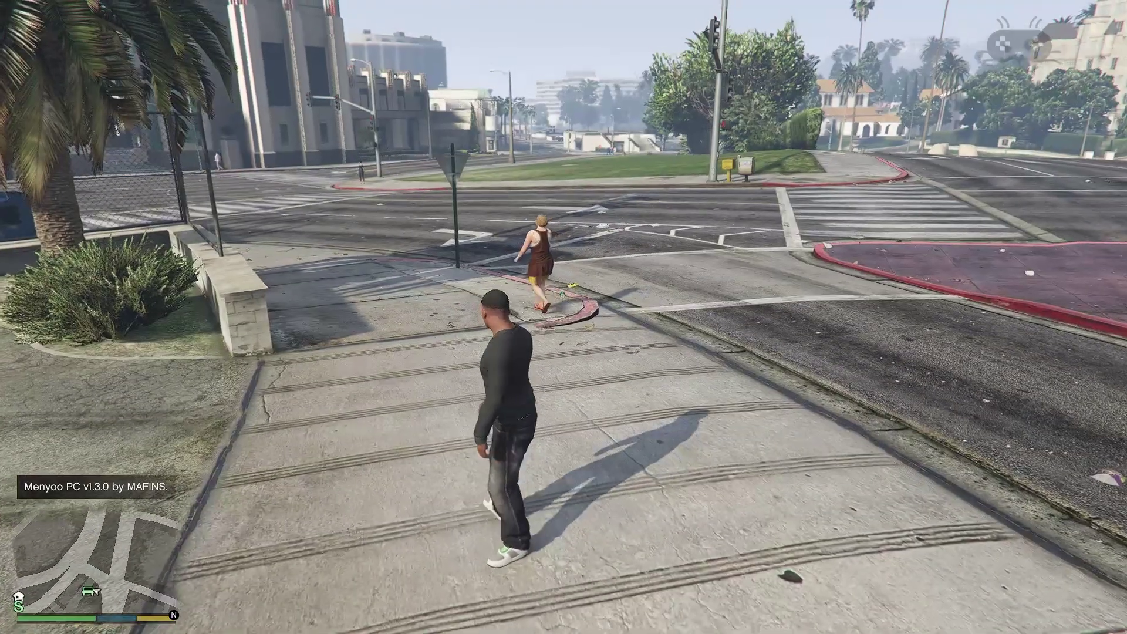
Step: Walk the character along the sidewalk and check the in-game map for street race markers
key("w")
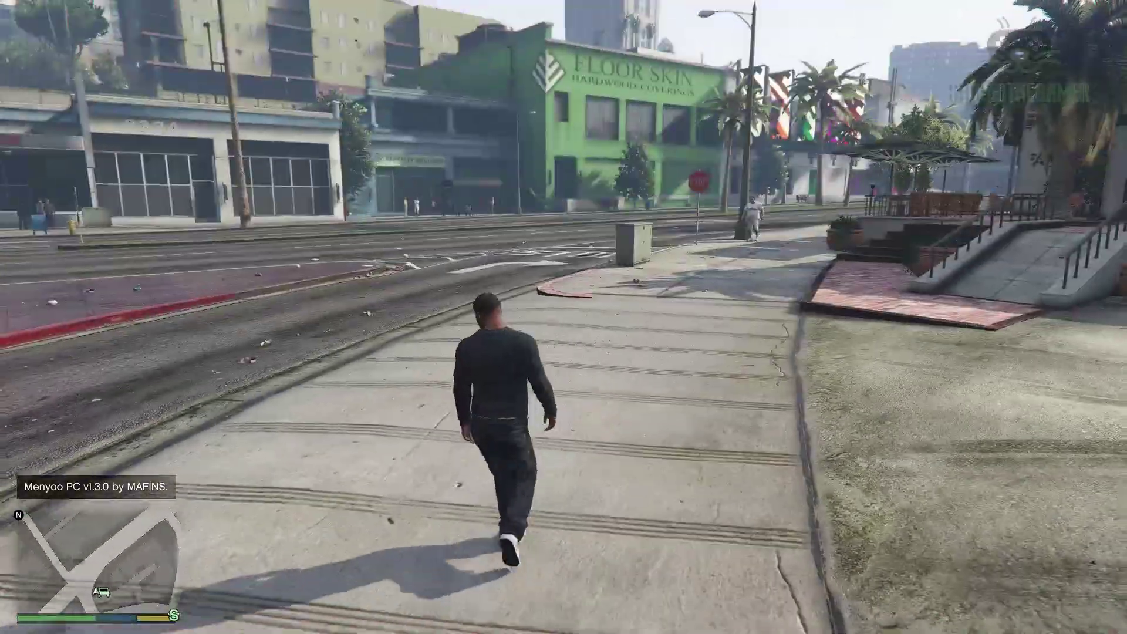
key("shift")
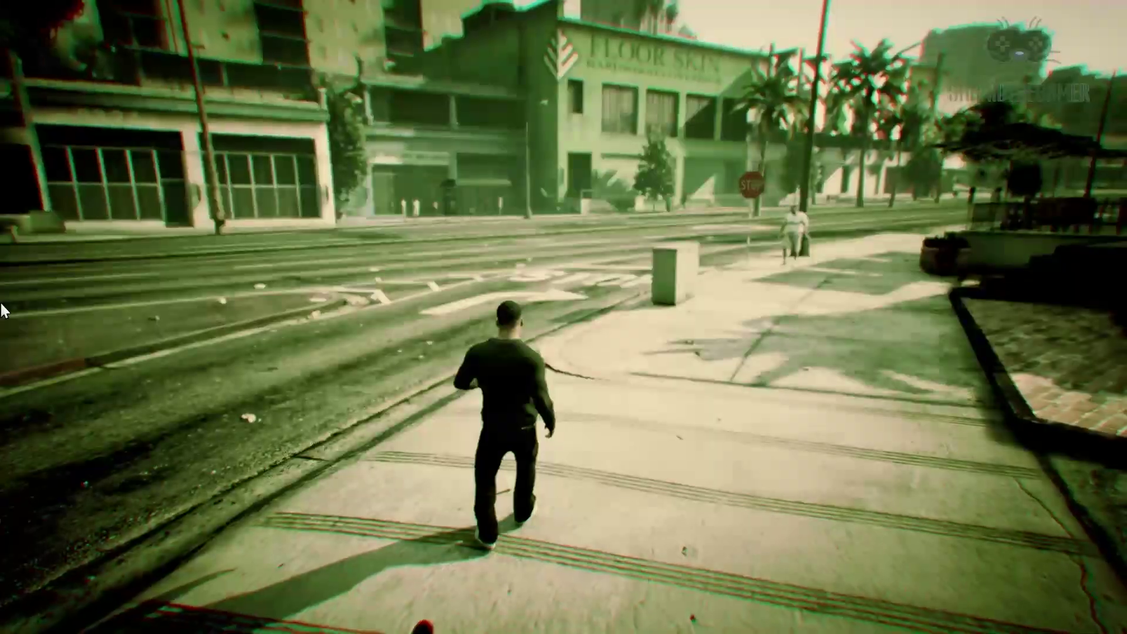
key("Escape")
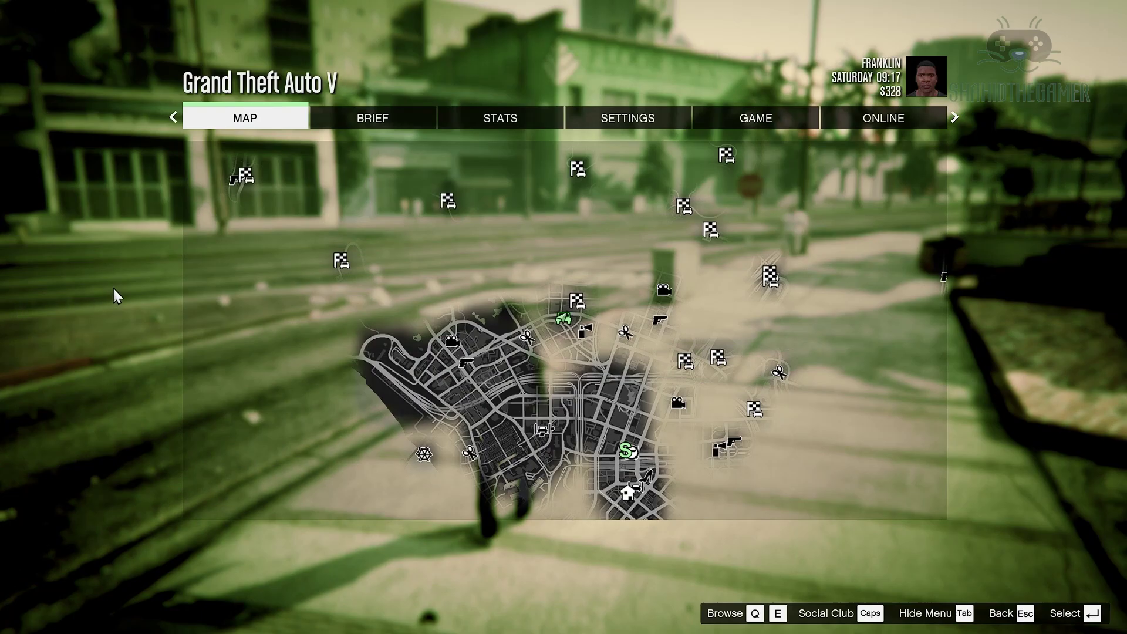
key("Escape")
Step: Turn off Decreased Vehicle Population in Menyoo's Misc Options
key("F8")
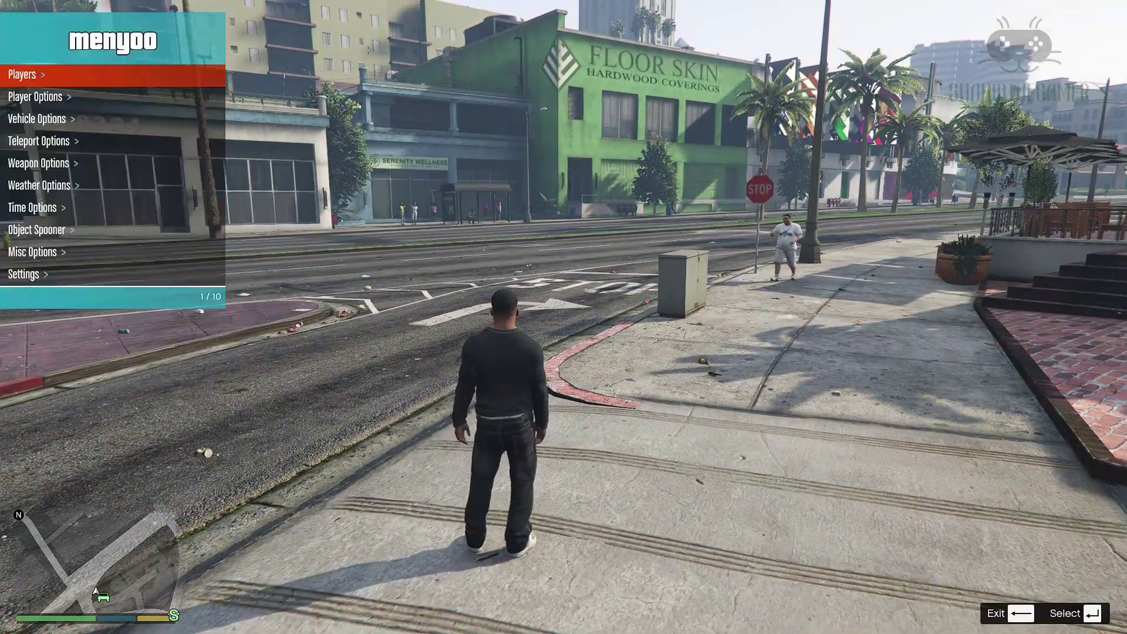
key("Down")
key("Down")
key("Down")
key("Down")
key("Down")
key("Down")
key("Down")
key("Down")
key("Return")
key("Down")
key("Down")
key("Down")
key("Down")
key("Down")
key("Down")
key("Down")
key("Down")
key("Down")
key("Down")
key("Down")
key("Down")
key("Down")
key("Down")
key("Down")
key("Down")
key("Down")
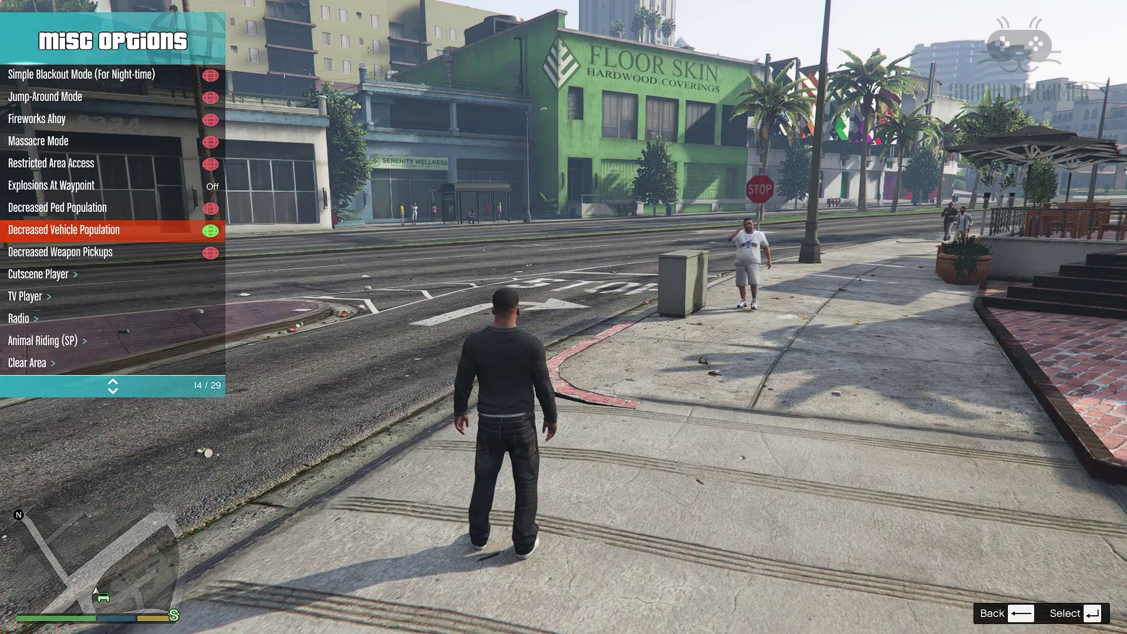
key("Up")
key("Up")
key("Up")
key("Up")
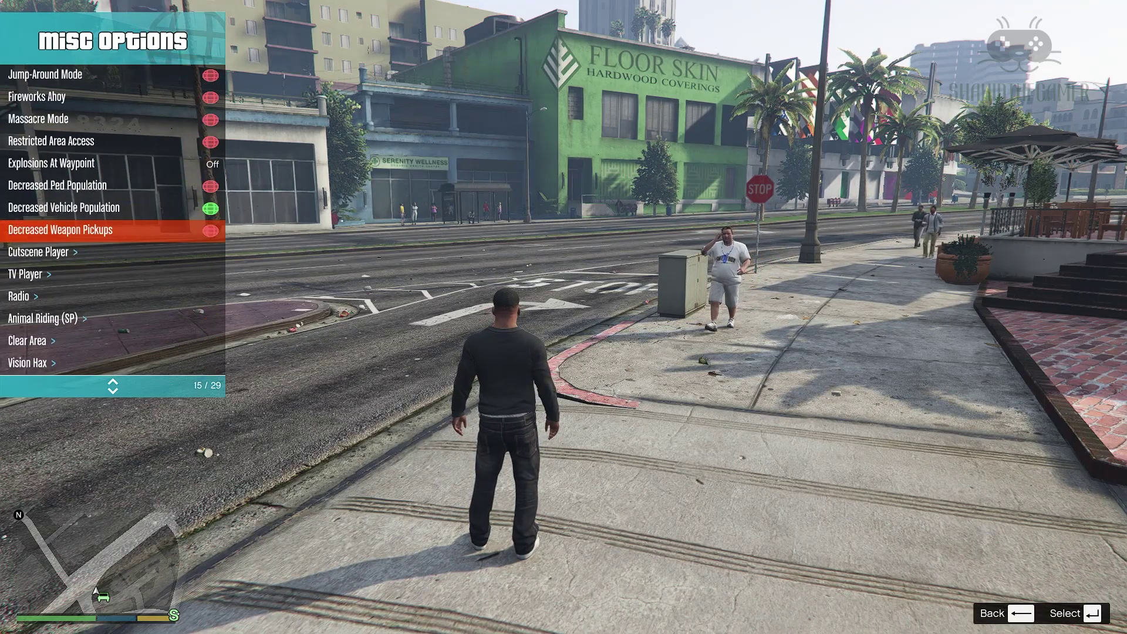
key("Down")
Step: Turn on Reveal Entire Minimap in Menyoo's HUD Options and close the mod menu
key("Down")
key("Down")
key("Down")
key("Down")
key("Down")
key("Down")
key("Down")
key("Down")
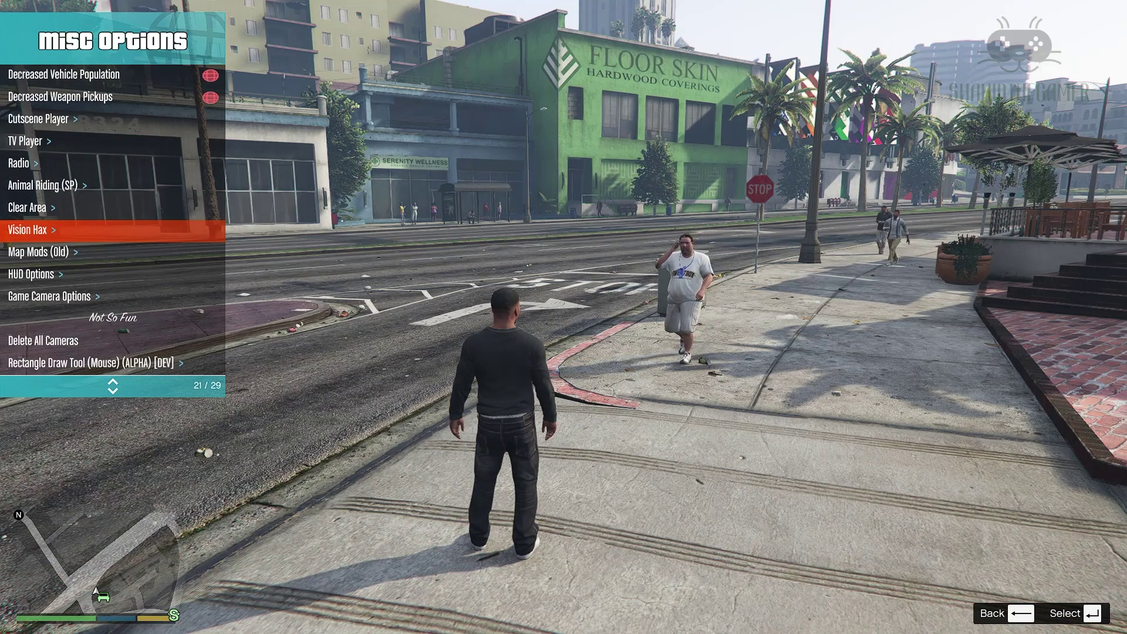
key("Return")
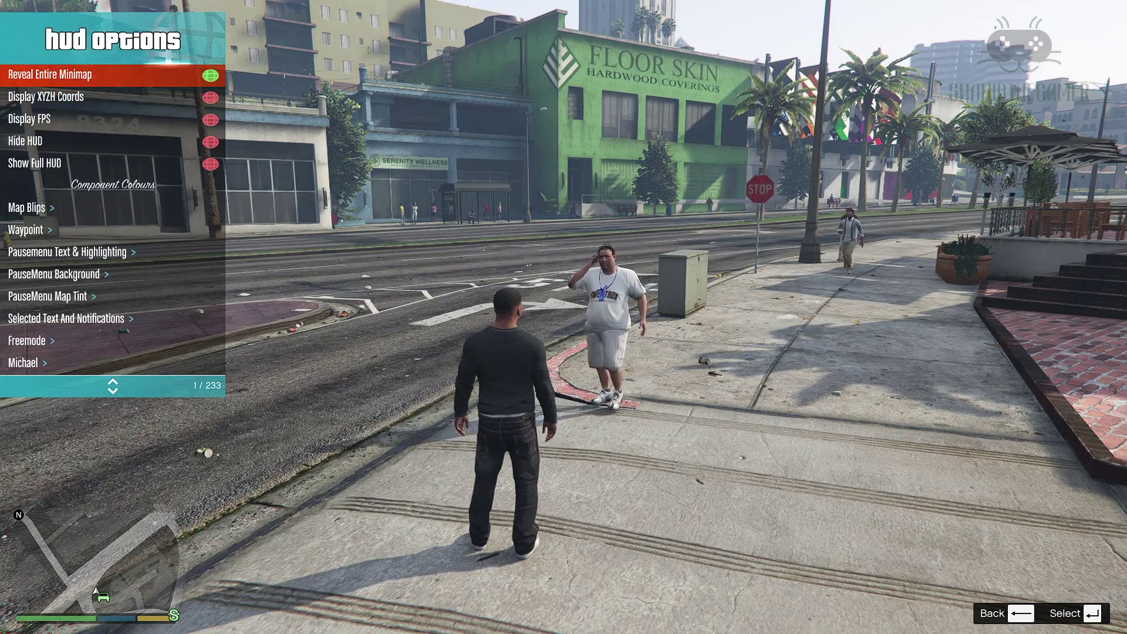
key("F8")
Step: Set a map waypoint in Paleto Bay where the Akina bridge meets the mainland, and return to the game
key("Escape")
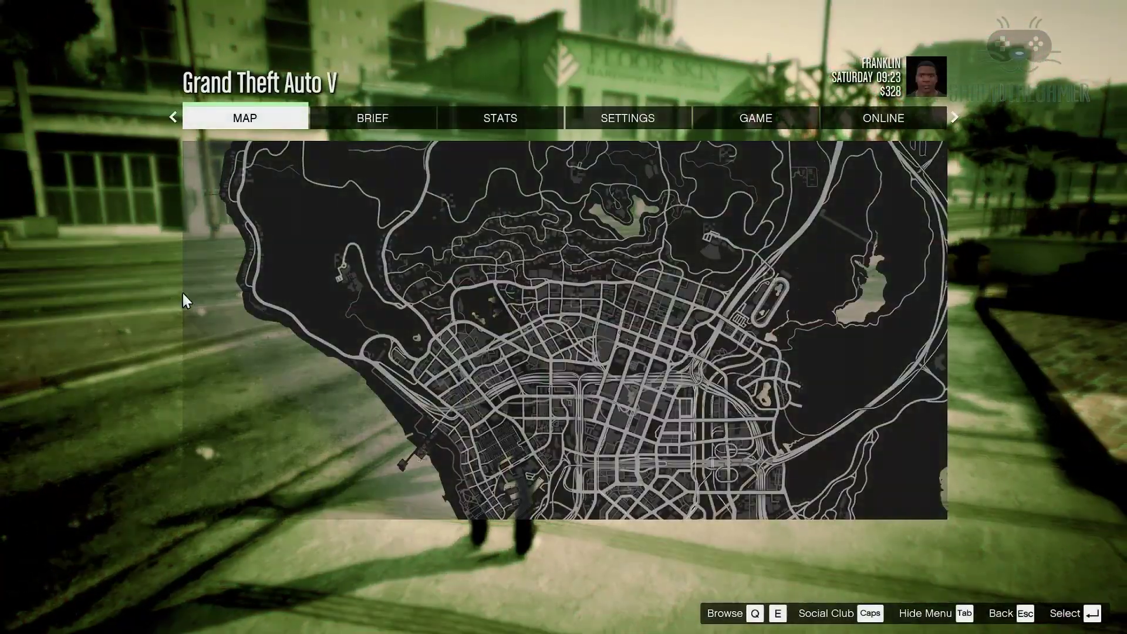
left_click(432, 226)
scroll(514, 399, "up", 5)
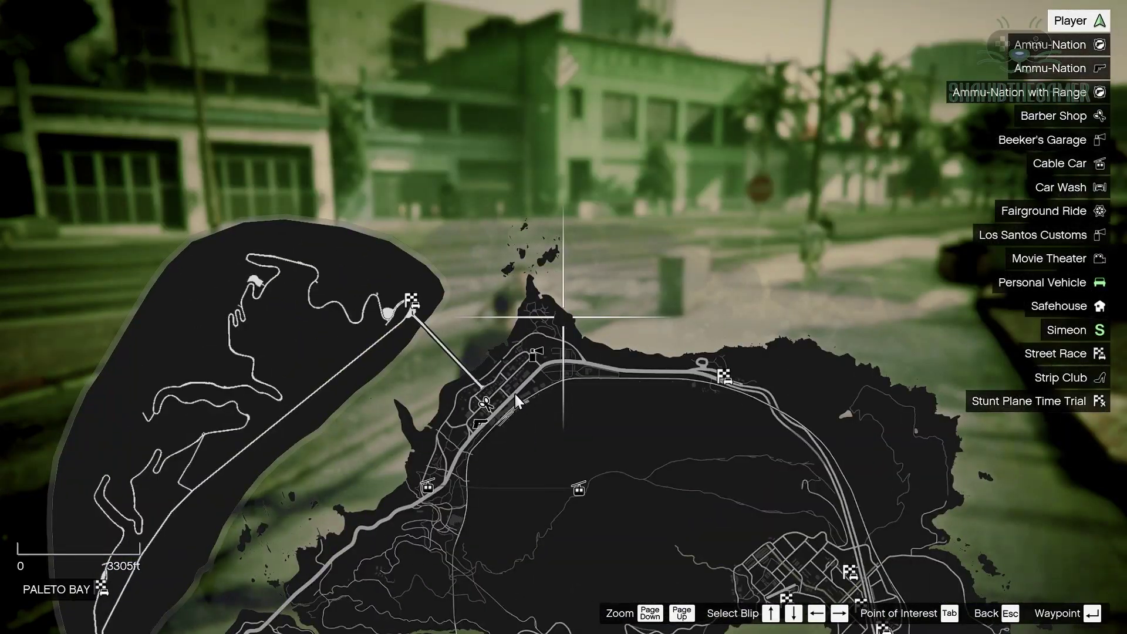
scroll(555, 392, "up", 5)
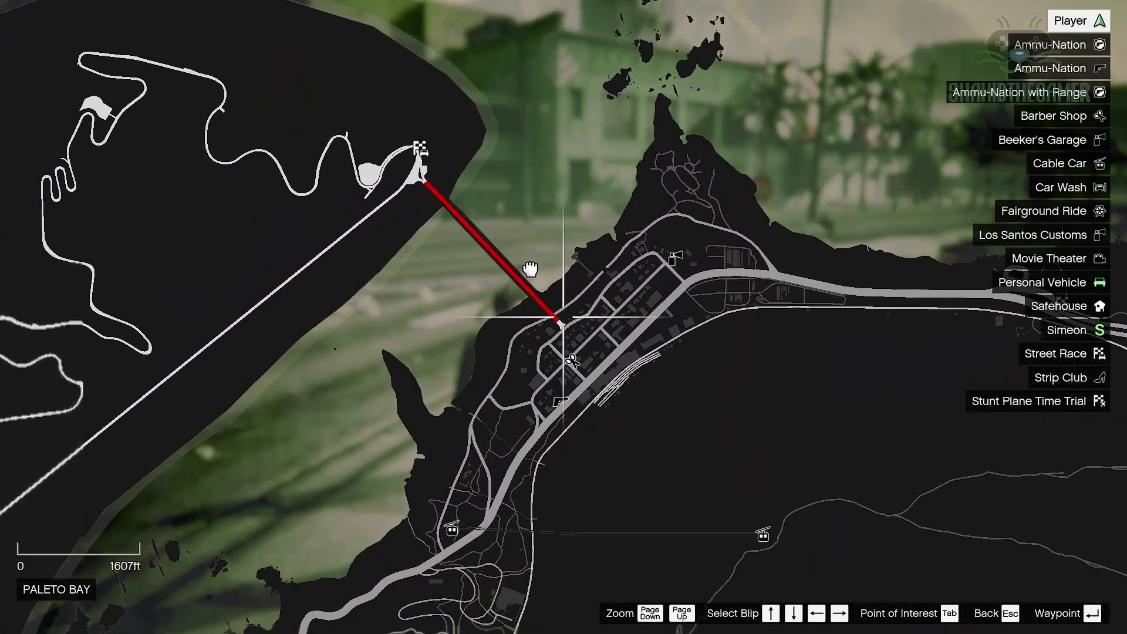
scroll(631, 339, "up", 5)
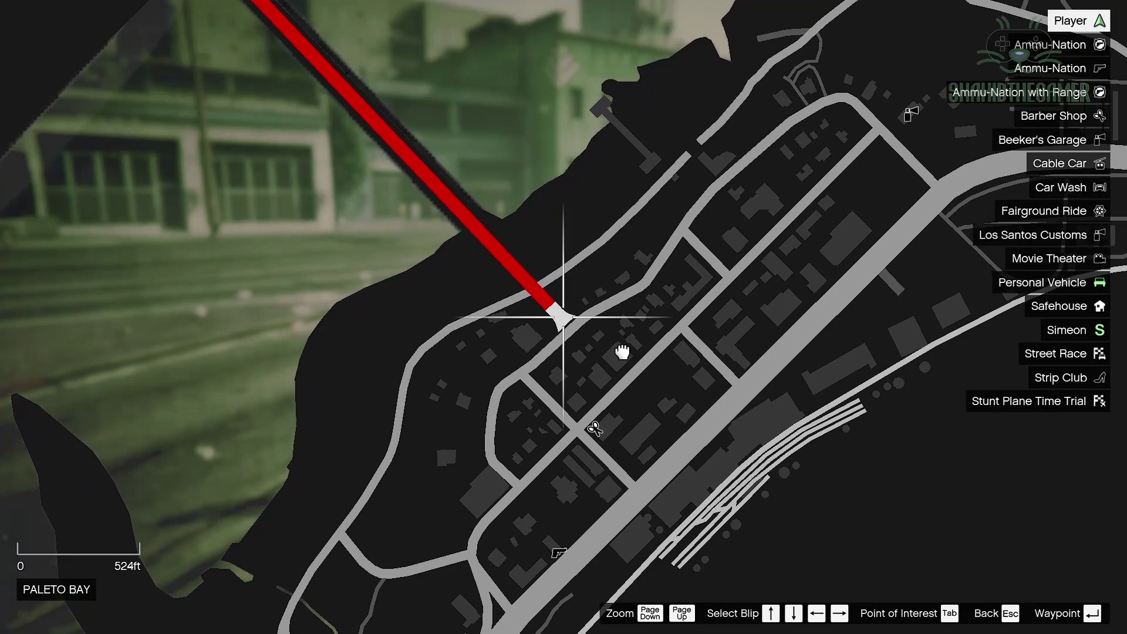
key("Return")
key("Escape")
key("Escape")
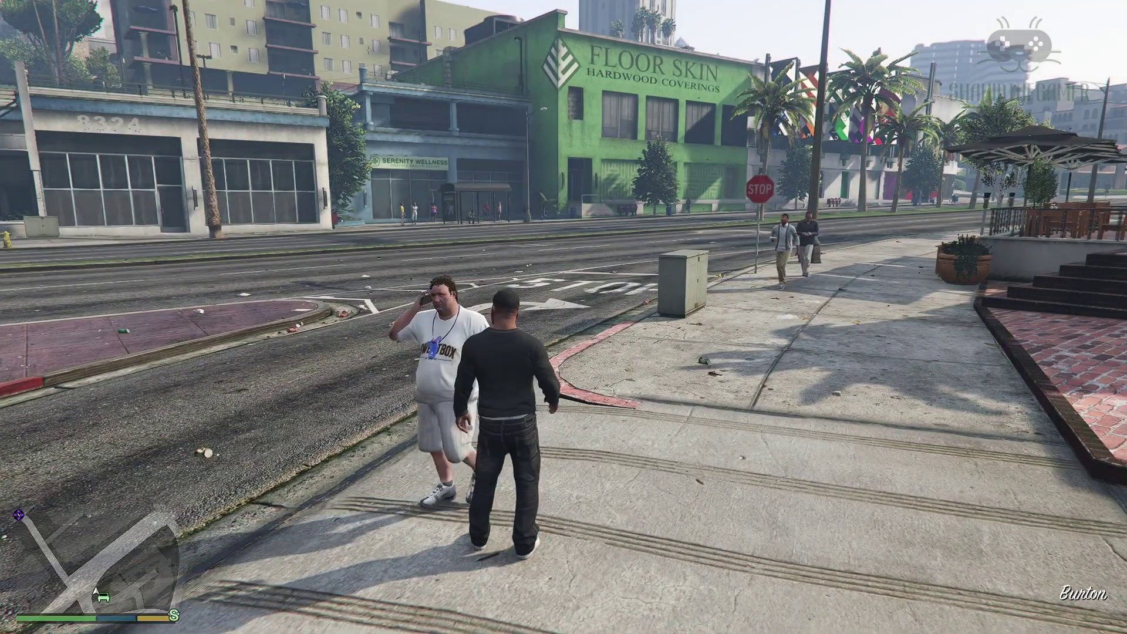
Step: Spawn the Coil Cyclone from Menyoo's Super vehicles with the character in it, and close the mod menu
key("F8")
key("Down")
key("Down")
key("Up")
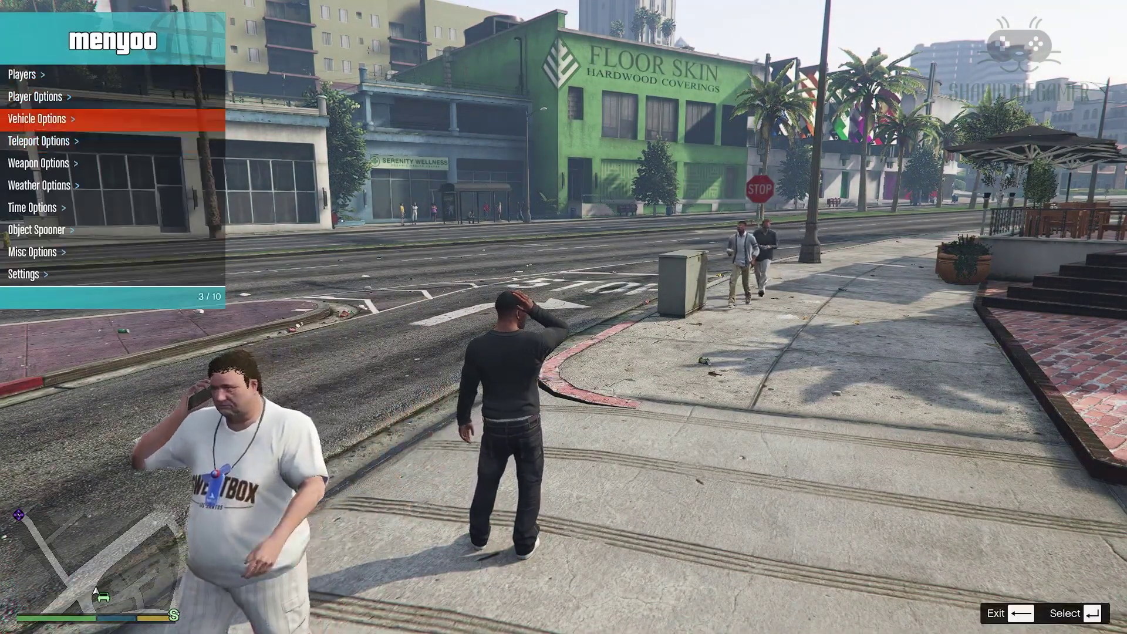
key("Return")
key("Return")
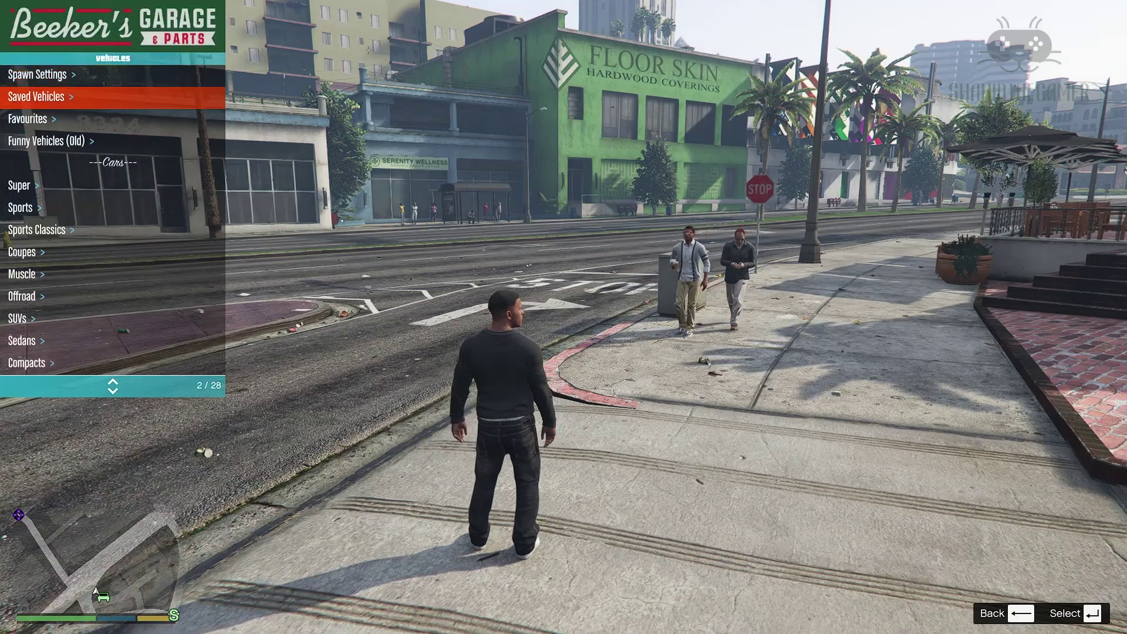
key("Down")
key("Down")
key("Down")
key("Return")
key("Down")
key("Down")
key("Down")
key("Down")
key("Down")
key("F8")
key("F8")
key("Return")
key("F8")
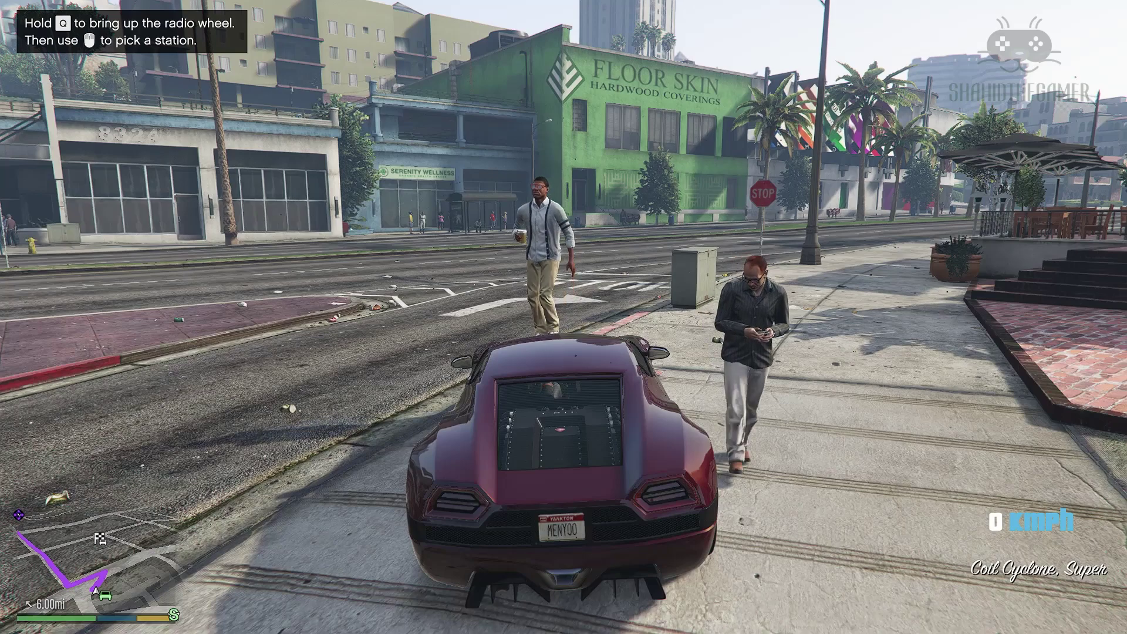
Step: Teleport the car to the Paleto Bay waypoint and drive it across the bridge into the Akina area
key("F8")
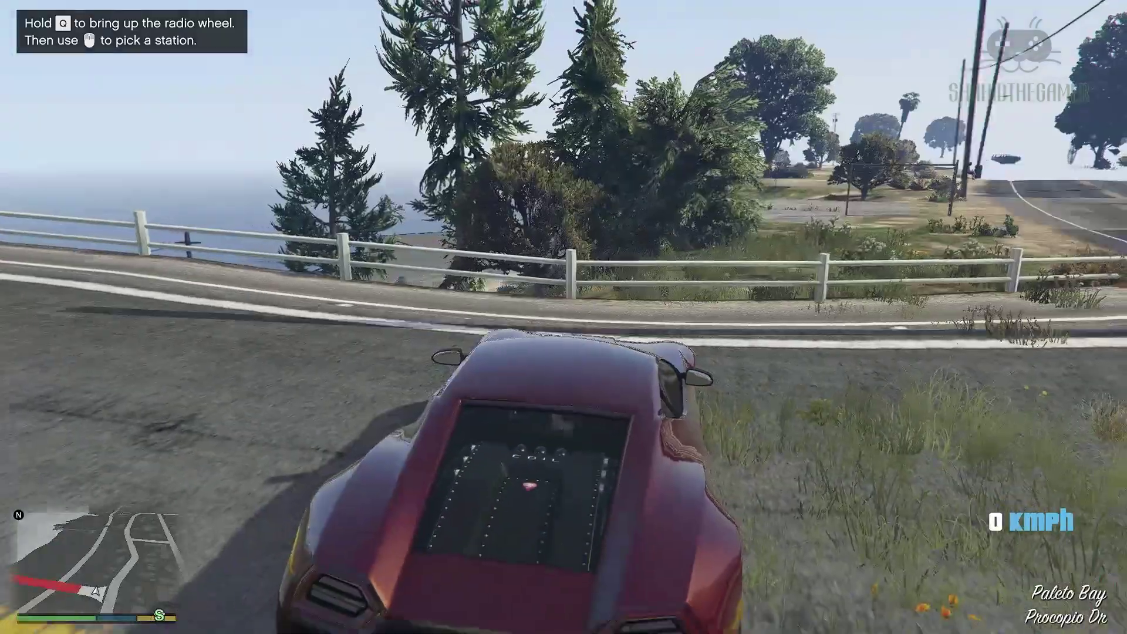
key("w")
key("a")
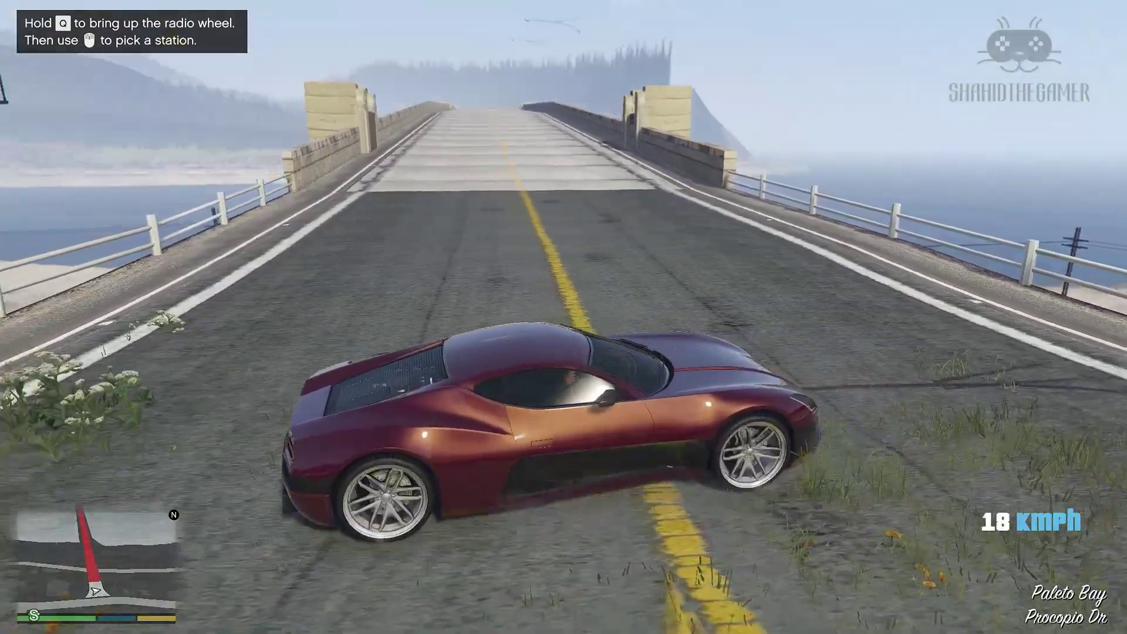
key("w")
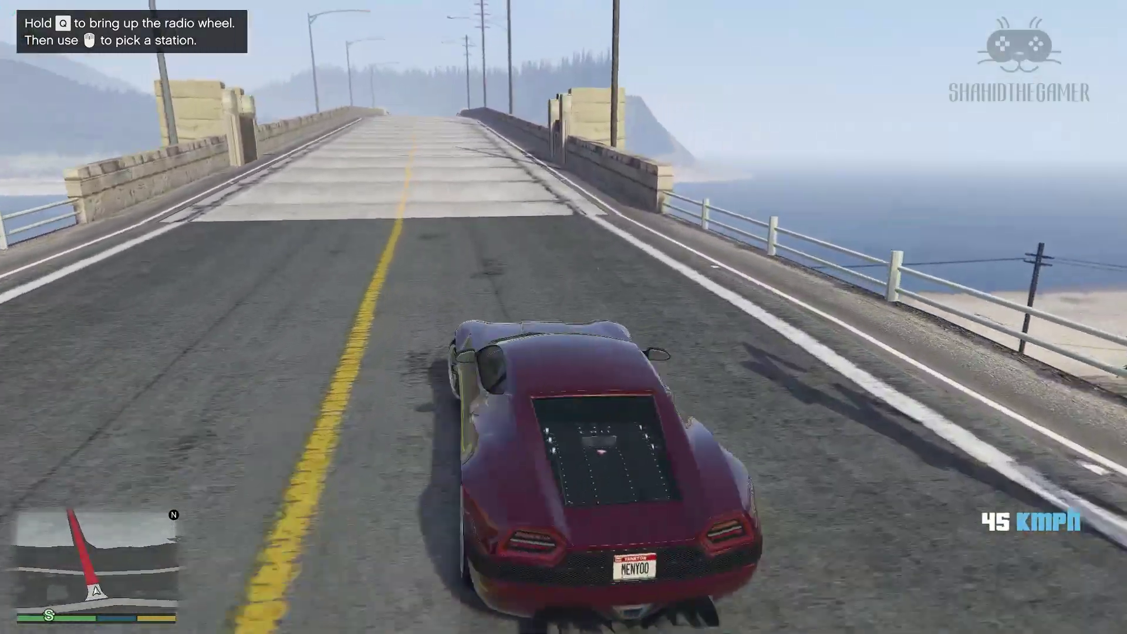
key("w")
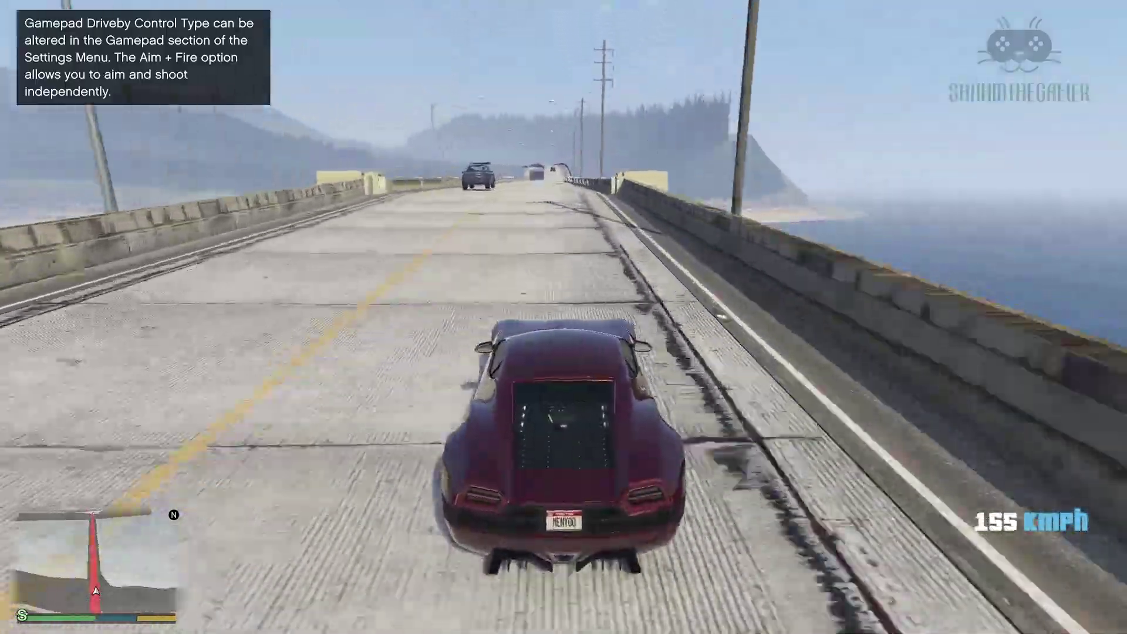
key("w")
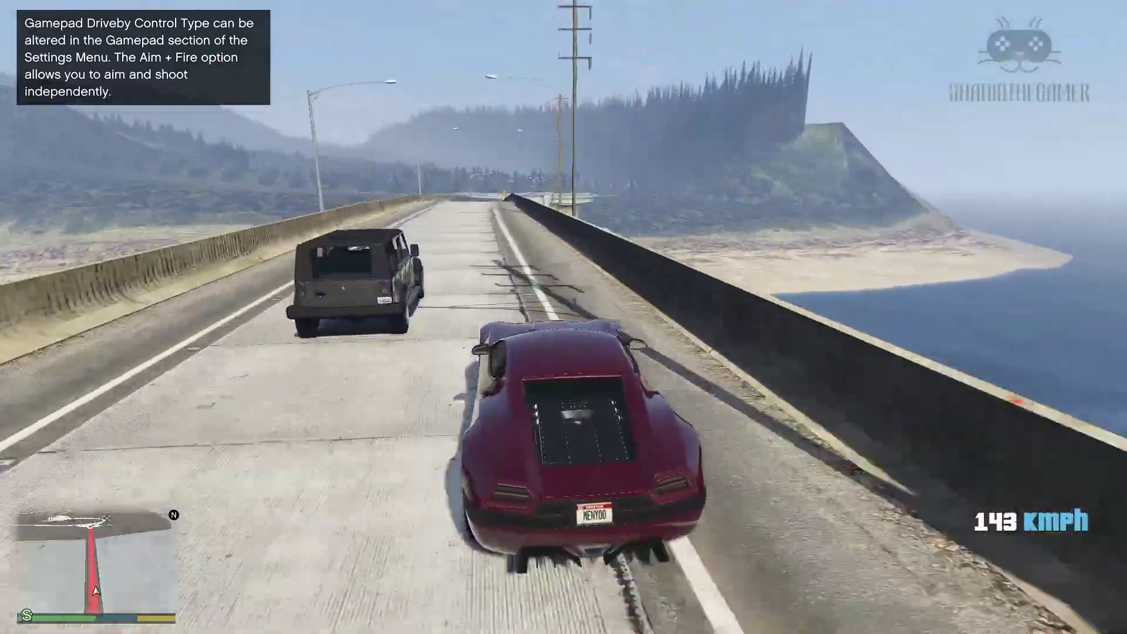
key("a")
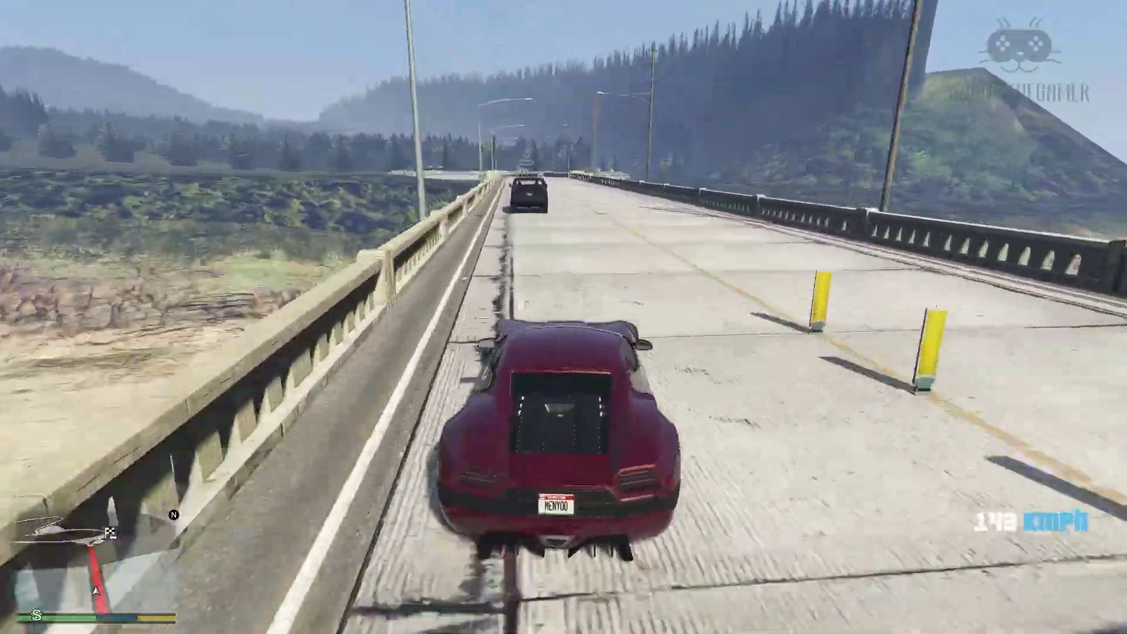
key("d")
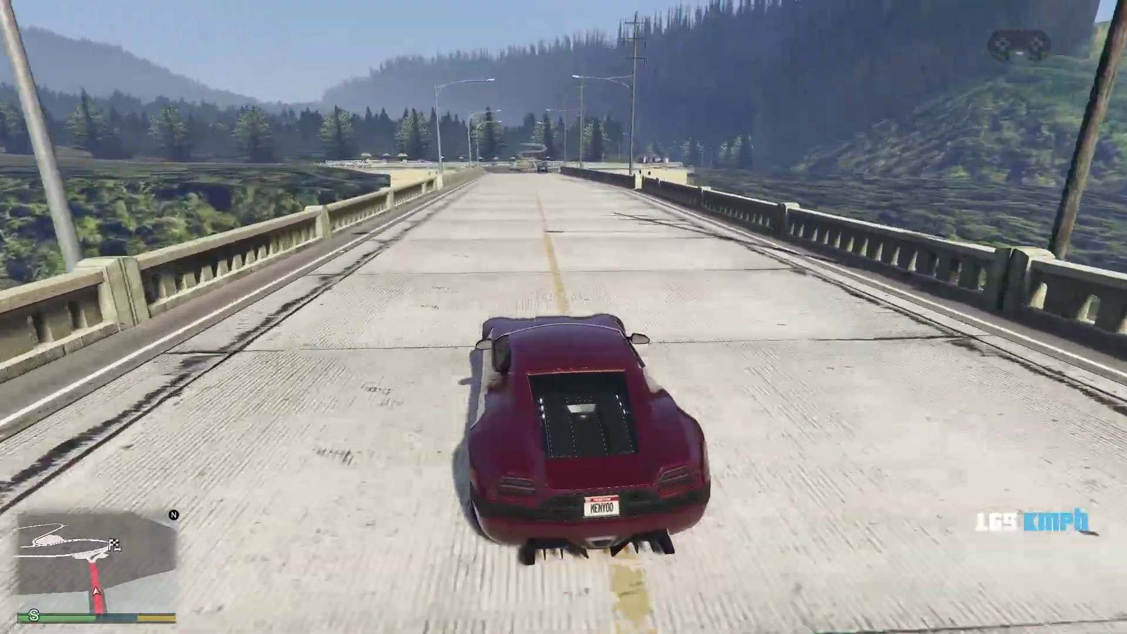
key("s")
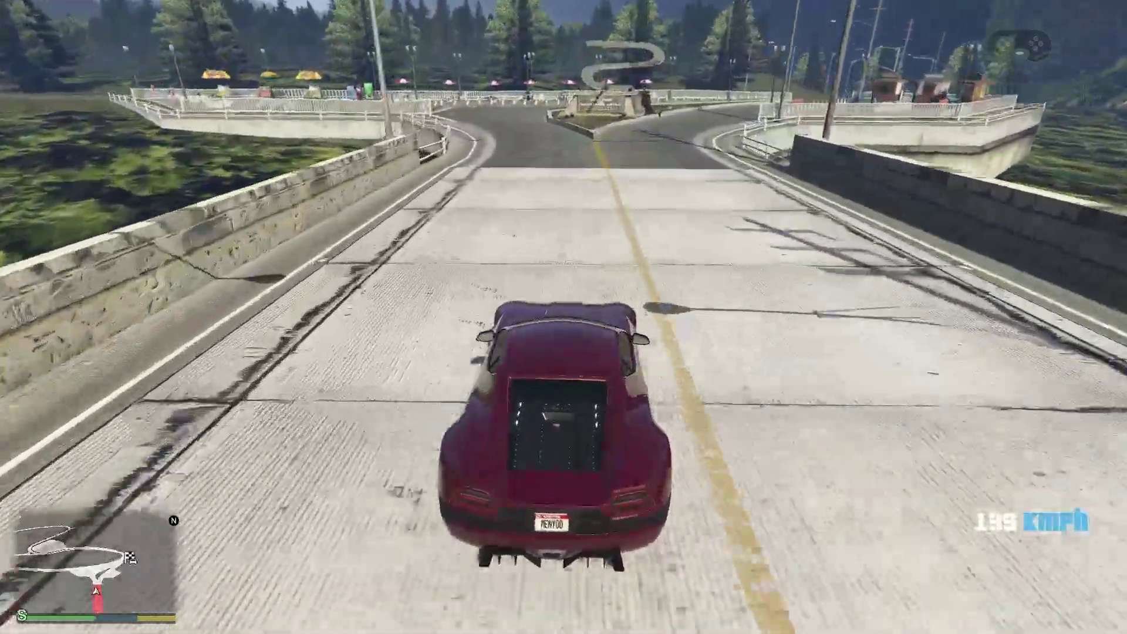
key("a")
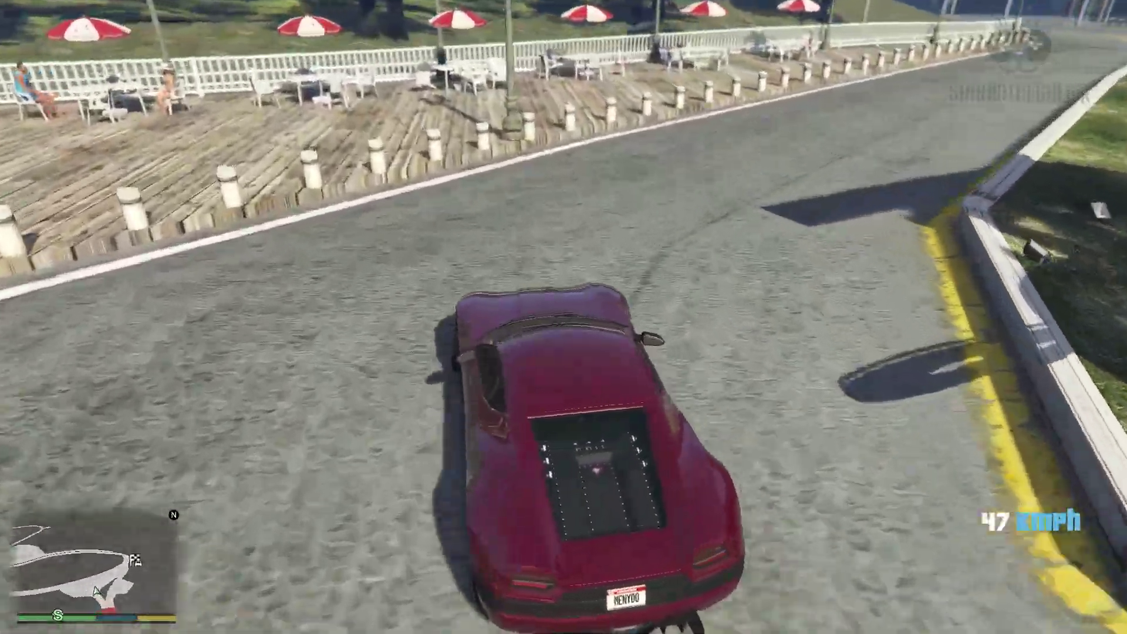